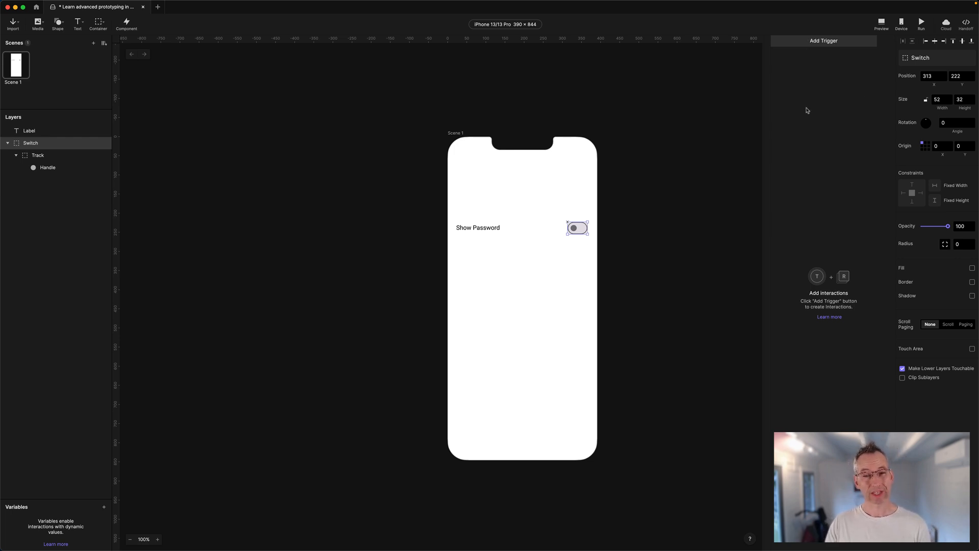
- Add a Tap trigger on the Switch layer with a Scale response that targets the Handle
{"action": "left_click", "coordinate": [805, 45]}
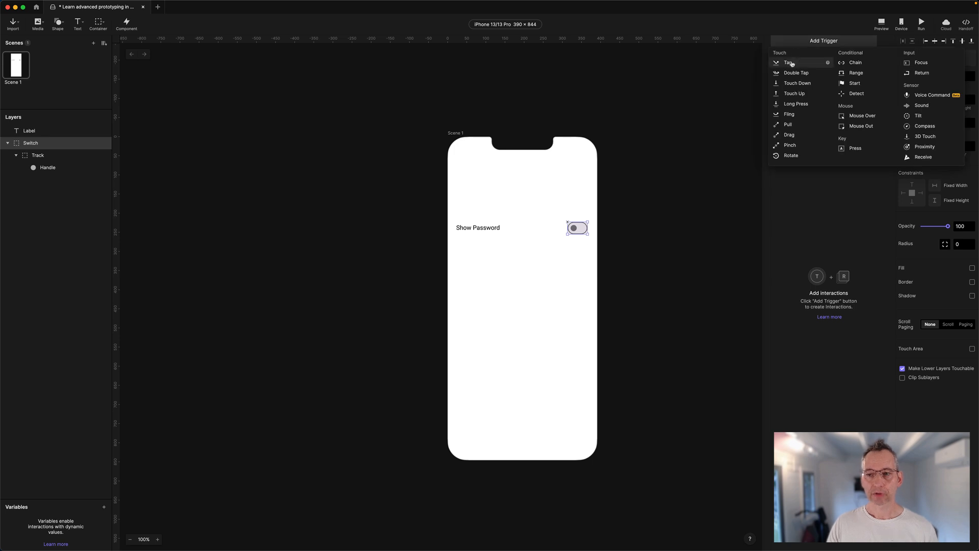
{"action": "left_click", "coordinate": [790, 62]}
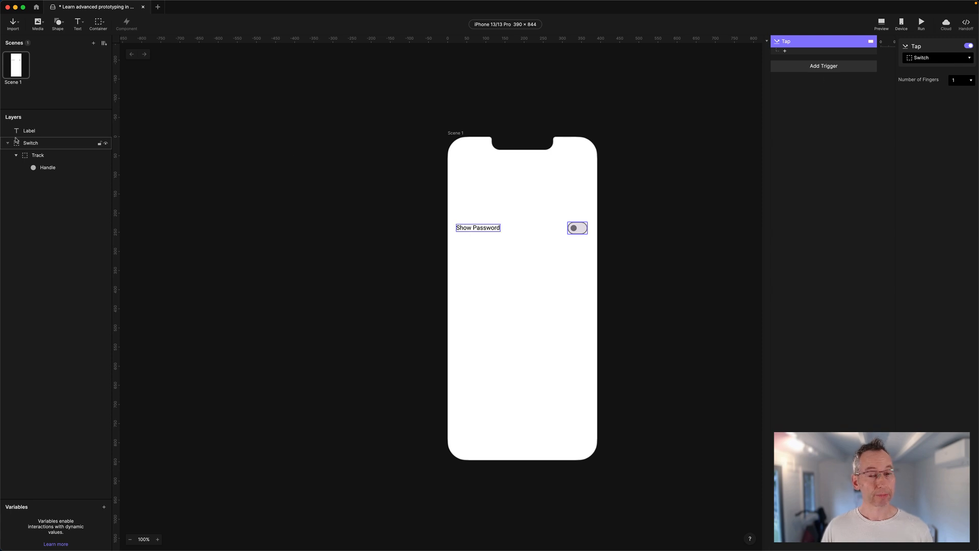
{"action": "left_click", "coordinate": [784, 51]}
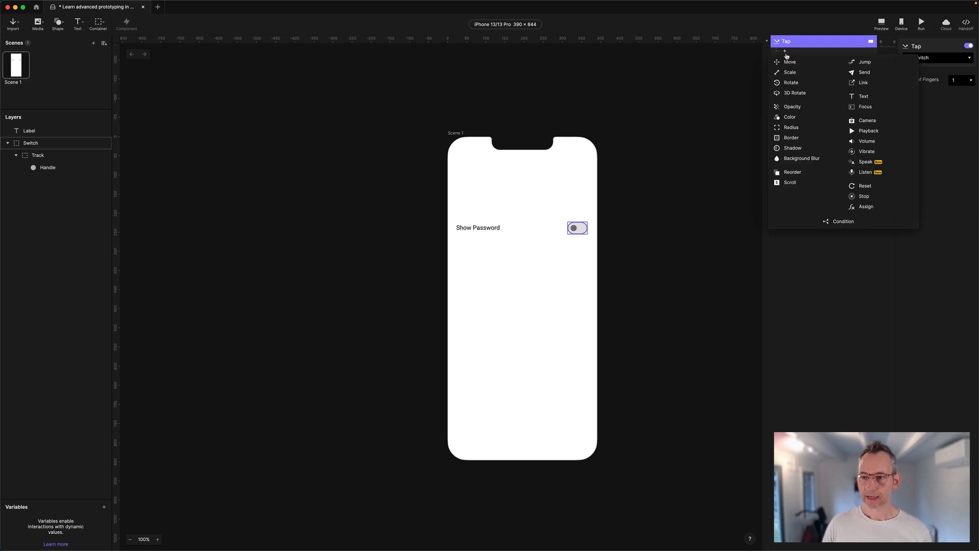
{"action": "left_click", "coordinate": [792, 73]}
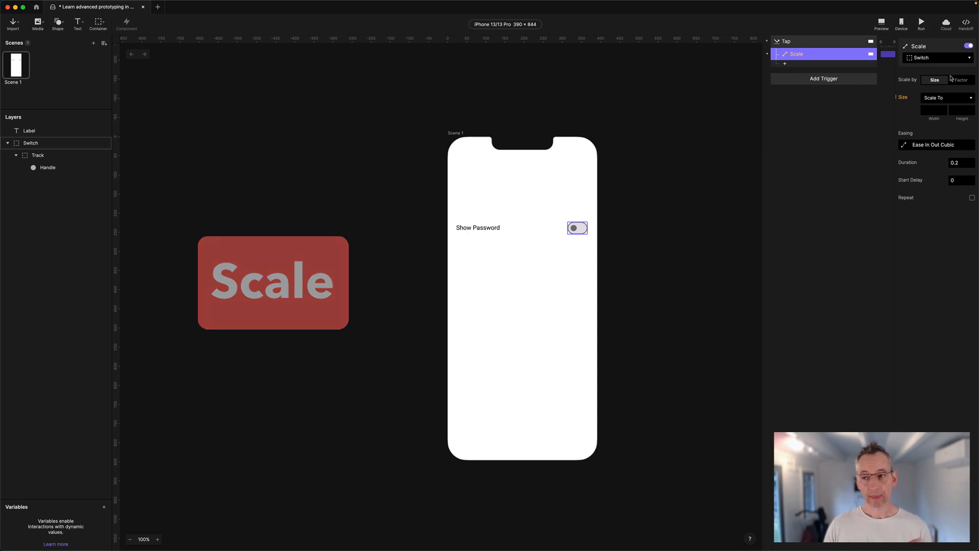
{"action": "left_click", "coordinate": [937, 58]}
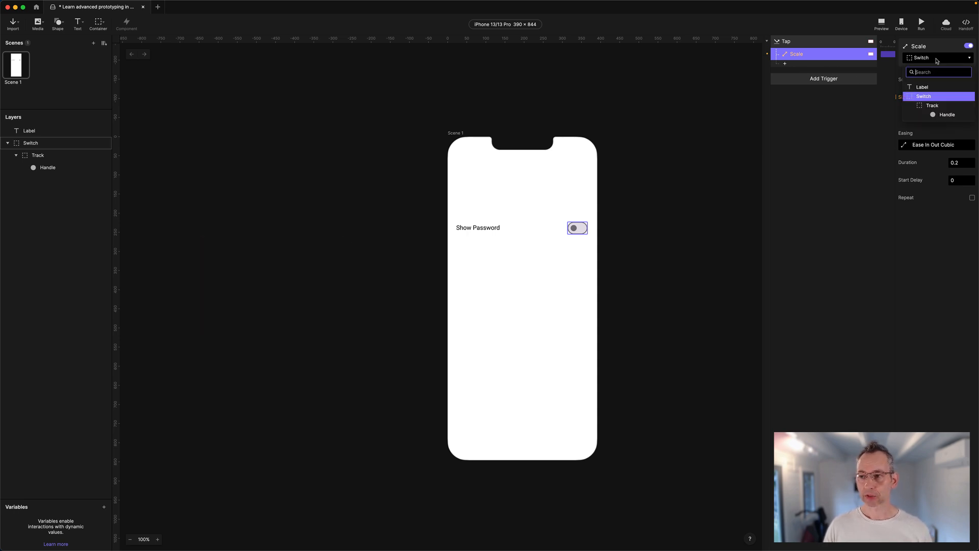
{"action": "left_click", "coordinate": [940, 115]}
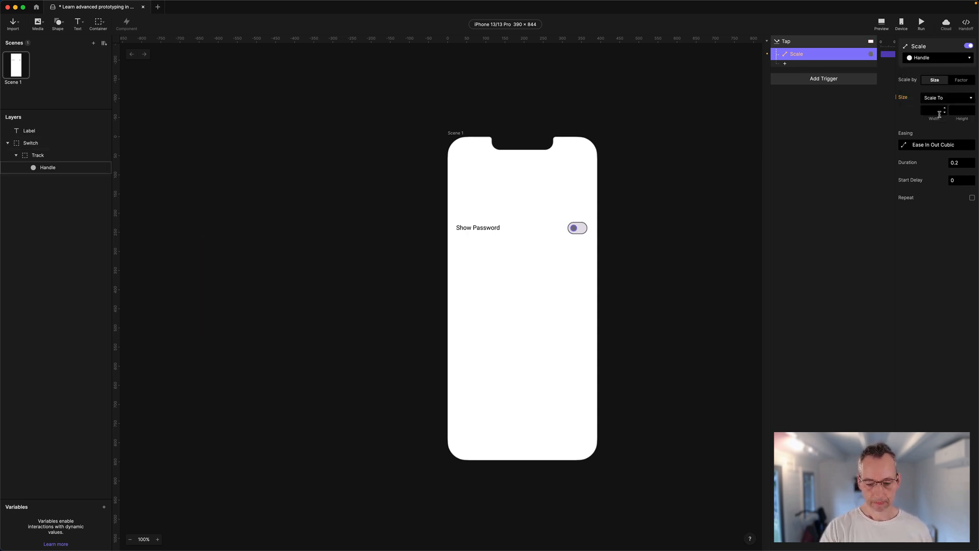
- Set the Scale response to resize the Handle to 24 wide and 24 high
{"action": "left_click", "coordinate": [930, 110]}
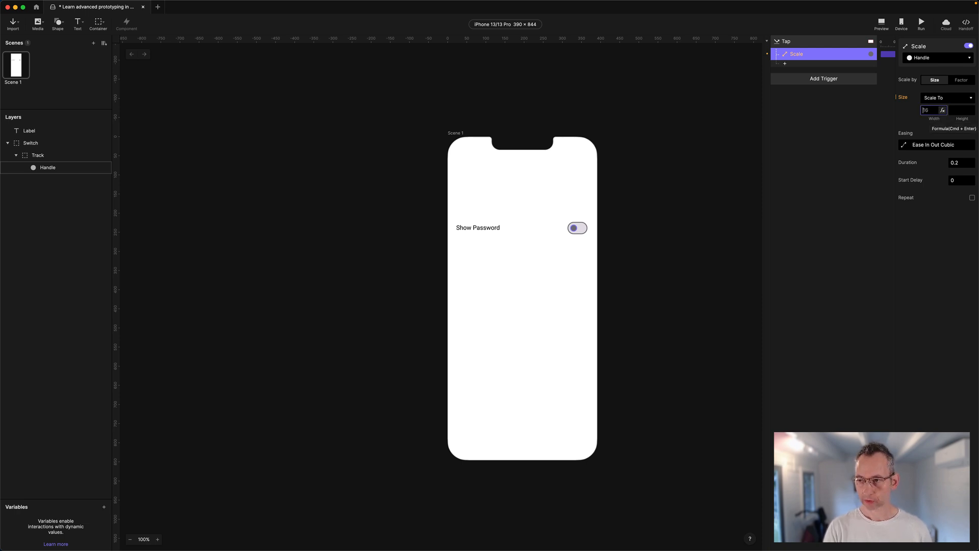
{"action": "type", "text": "24"}
{"action": "key", "text": "Tab"}
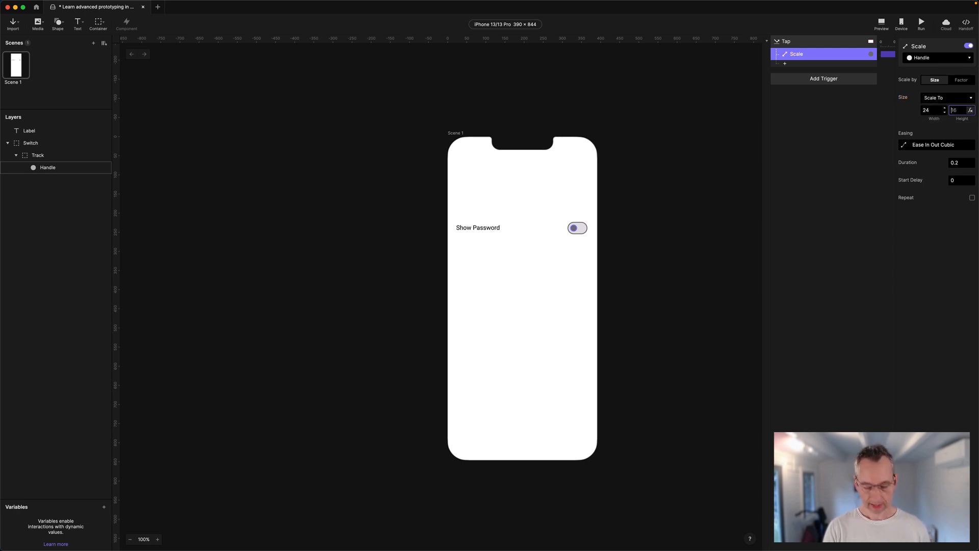
{"action": "type", "text": "24"}
{"action": "key", "text": "Return"}
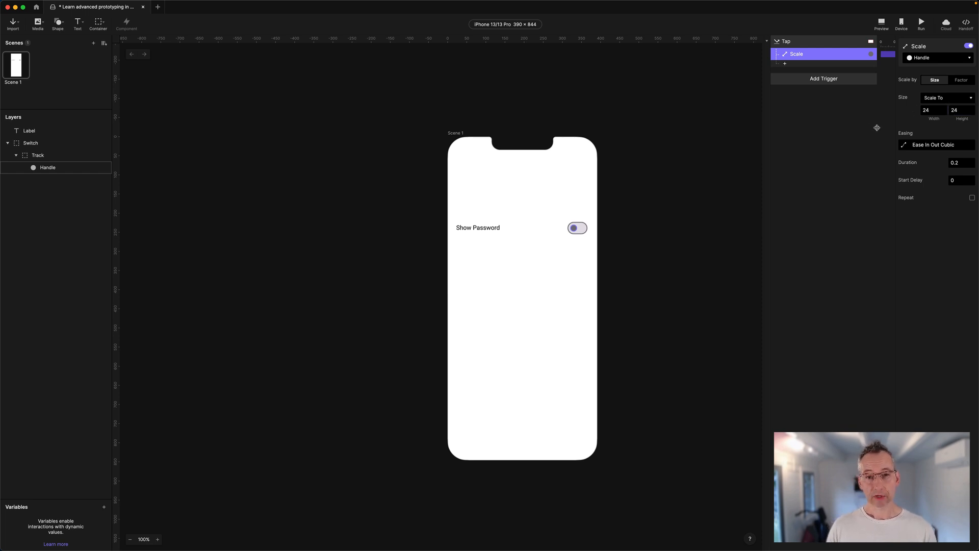
- Add a Move response under the Tap trigger that moves the Handle to X 36
{"action": "left_click", "coordinate": [785, 64]}
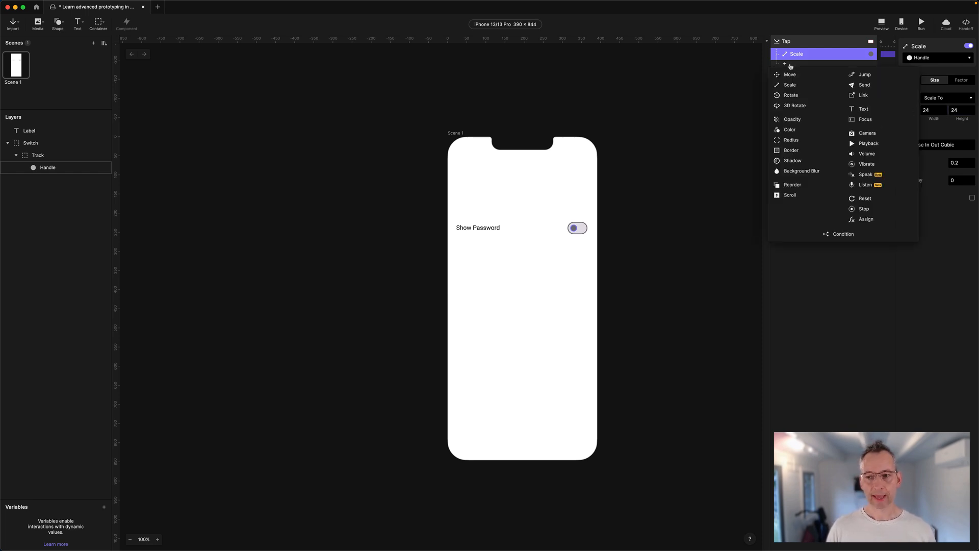
{"action": "left_click", "coordinate": [790, 74]}
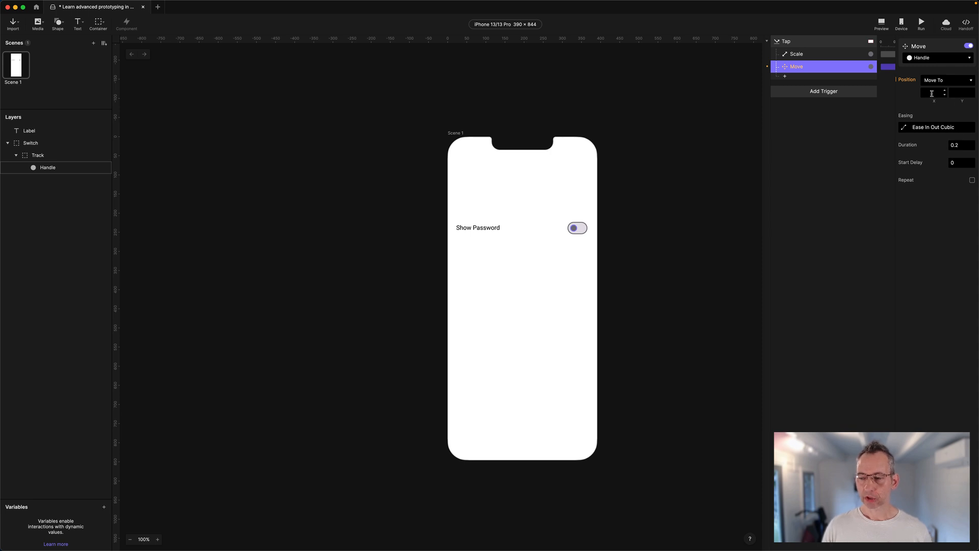
{"action": "left_click", "coordinate": [931, 94]}
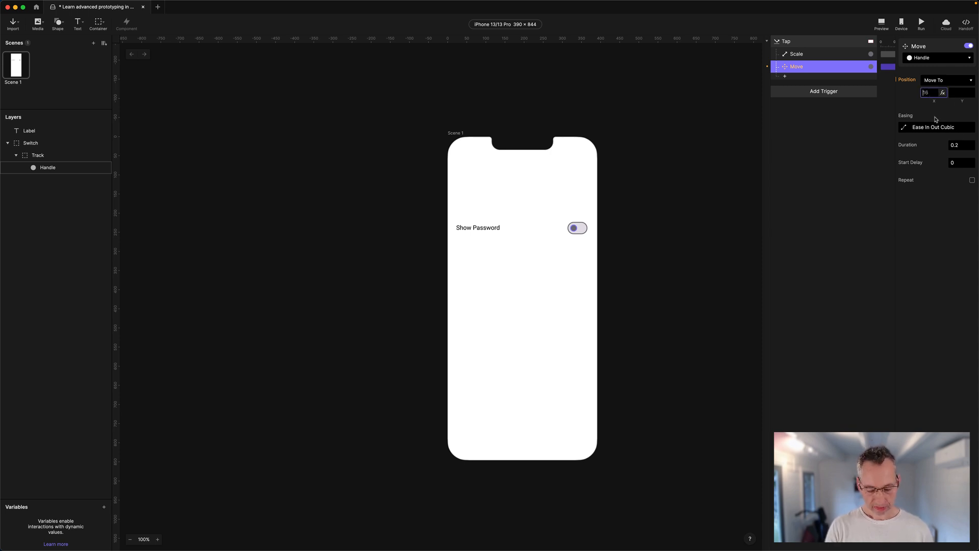
{"action": "type", "text": "36"}
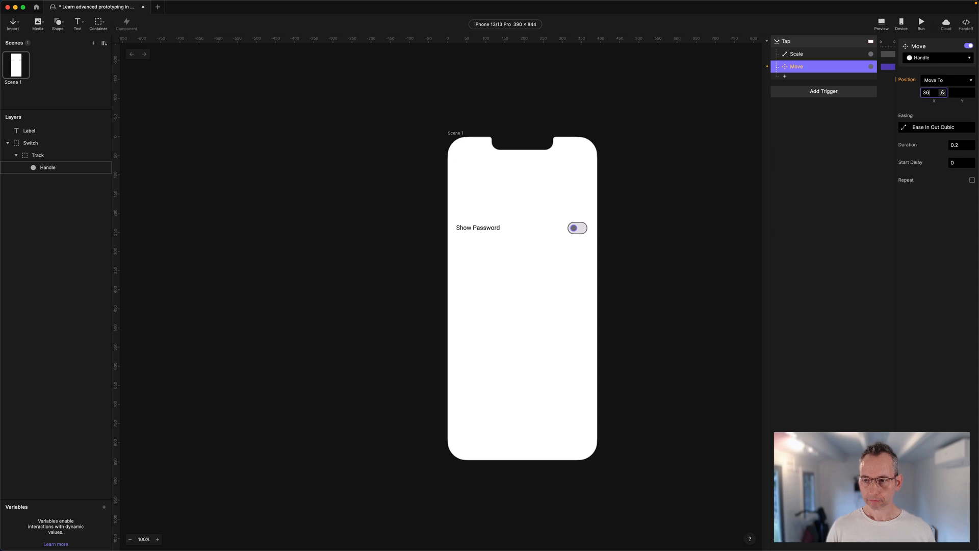
{"action": "key", "text": "Return"}
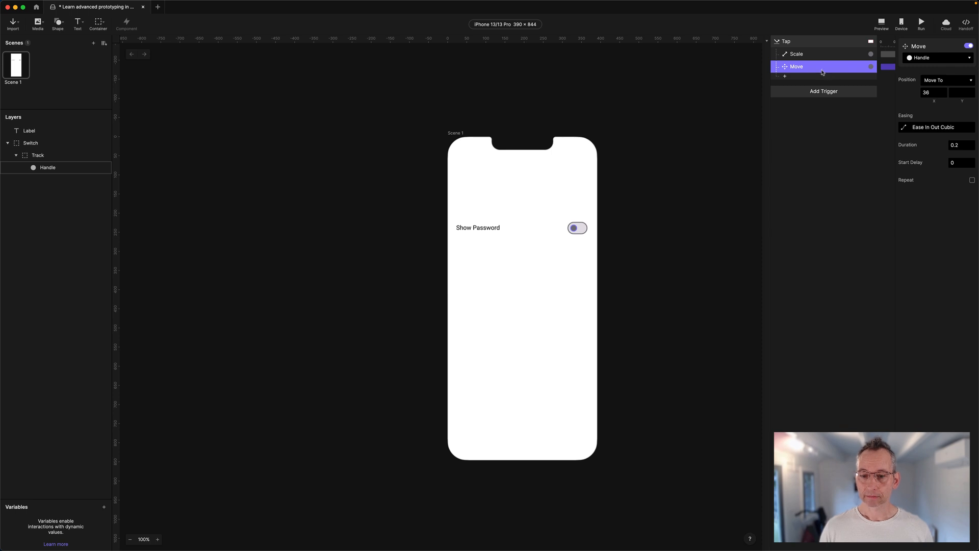
- Add a Color response under the Tap trigger that changes the Handle's fill to #FFFFFF
{"action": "left_click", "coordinate": [785, 77]}
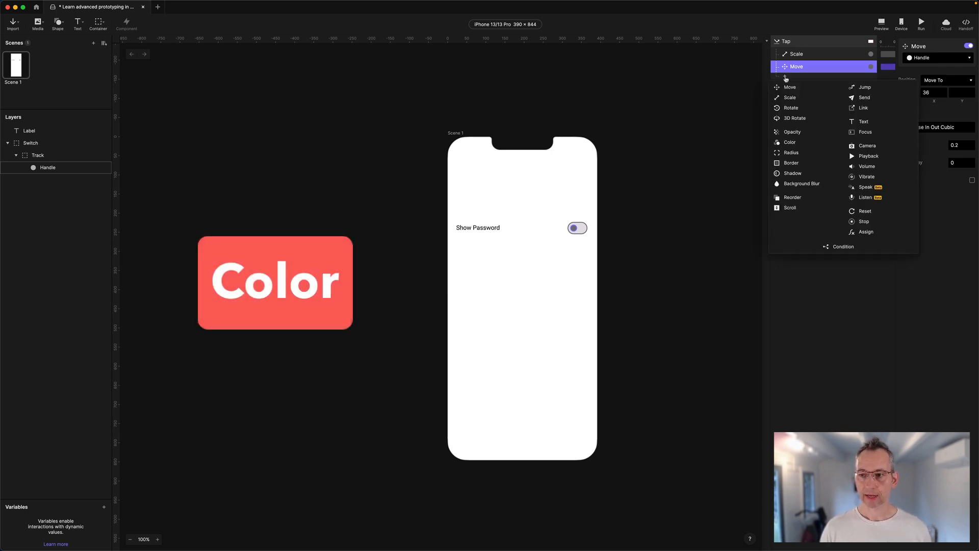
{"action": "left_click", "coordinate": [790, 143]}
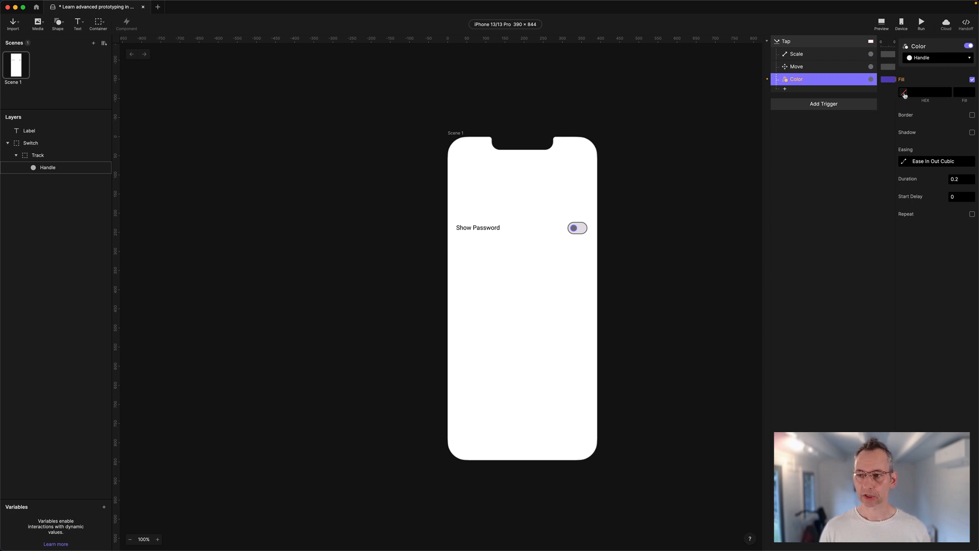
{"action": "left_click", "coordinate": [903, 95]}
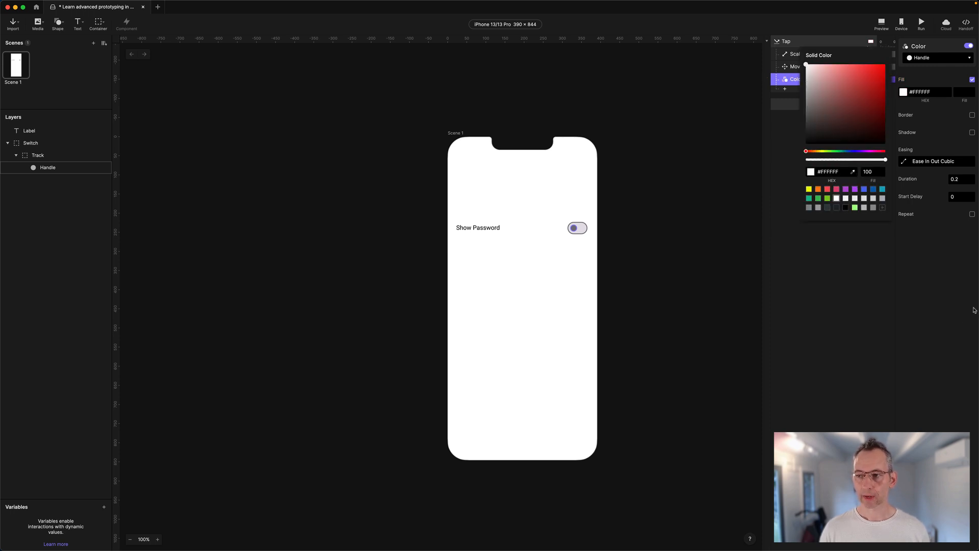
{"action": "left_click", "coordinate": [924, 325]}
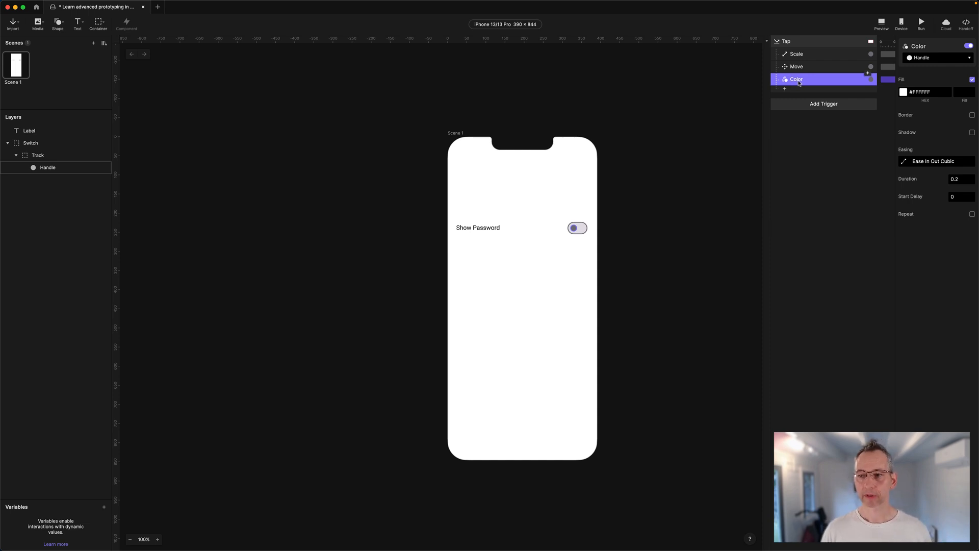
{"action": "left_click", "coordinate": [785, 89]}
{"action": "left_click", "coordinate": [879, 286]}
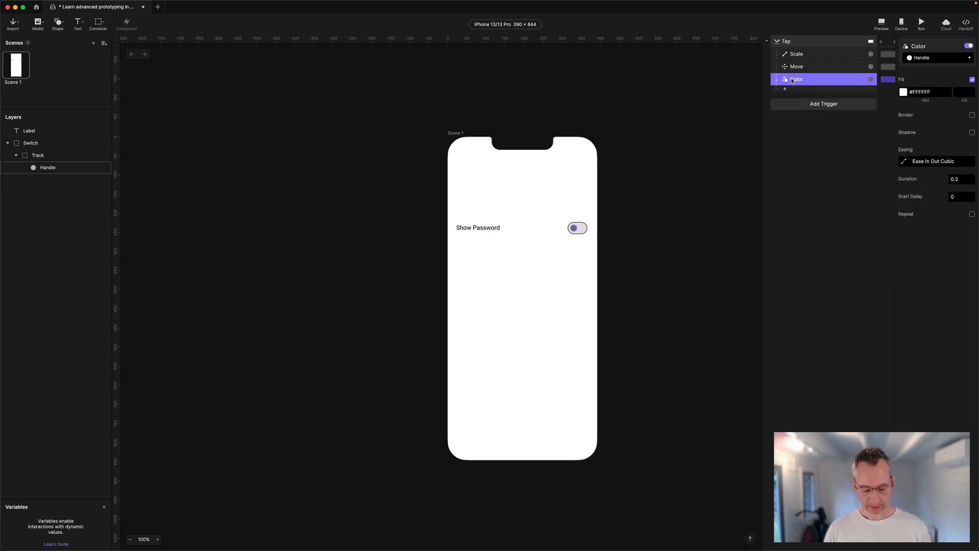
- Duplicate the Handle's Color response, target the copy at the Track and set its fill to #6750A4
{"action": "key", "text": "super+d"}
{"action": "left_click", "coordinate": [919, 59]}
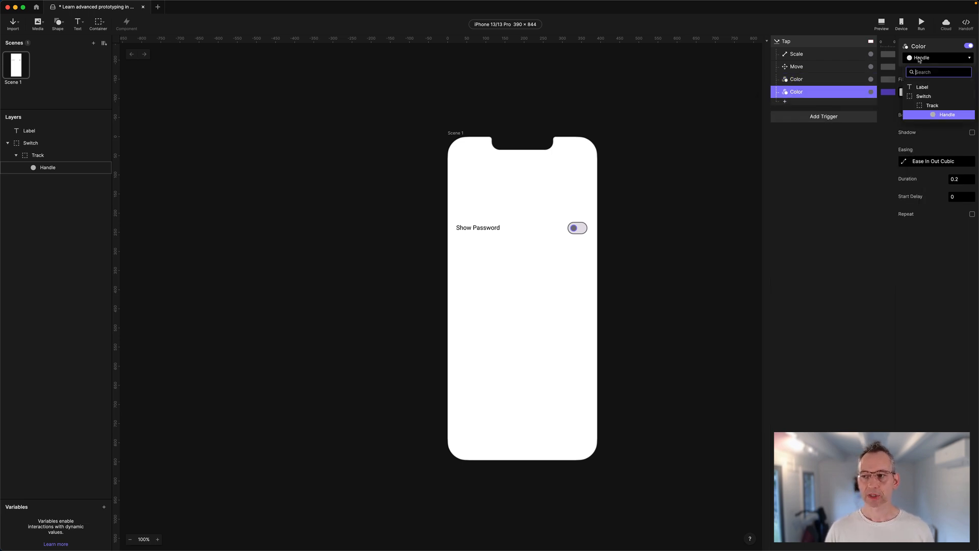
{"action": "left_click", "coordinate": [932, 105]}
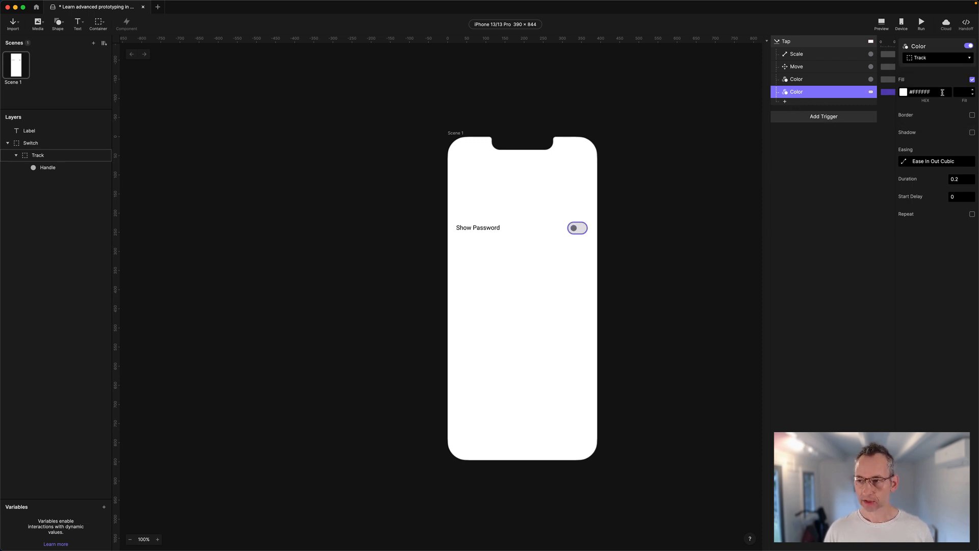
{"action": "left_click", "coordinate": [911, 93]}
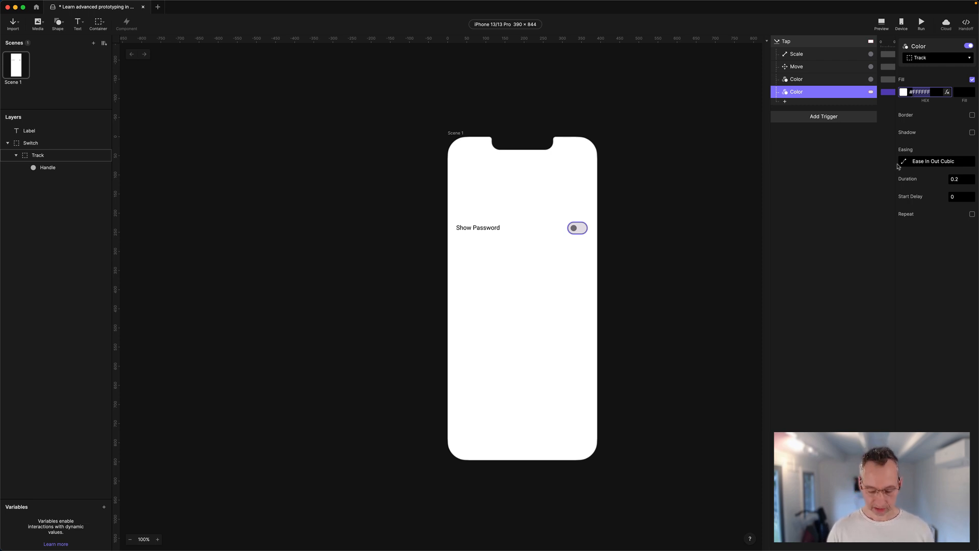
{"action": "type", "text": "#6750A4"}
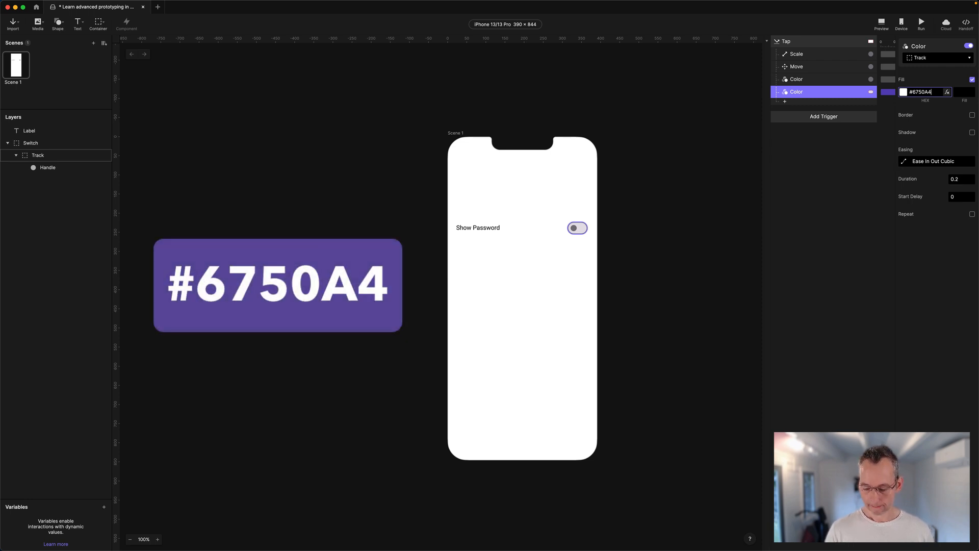
{"action": "key", "text": "Return"}
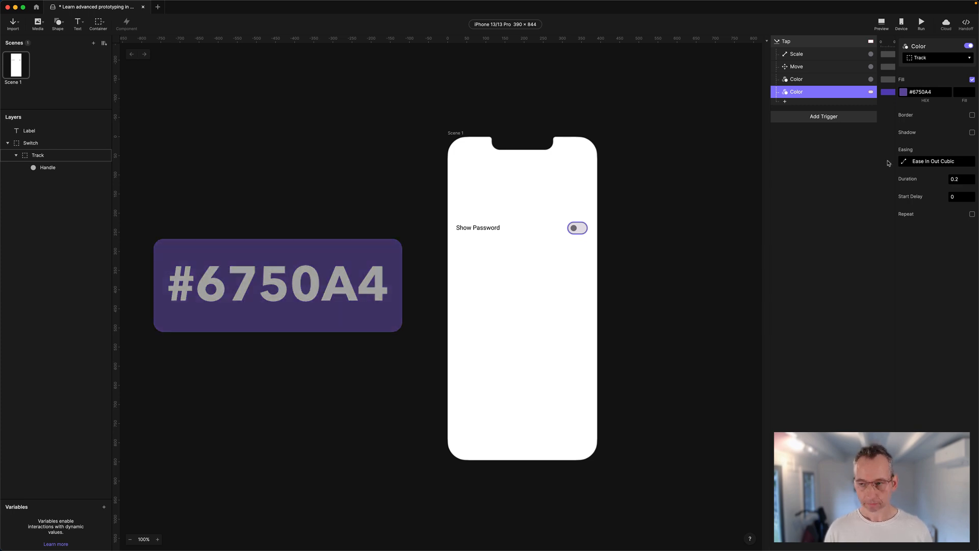
- Enable the border color in the Track's Color response and set it to #6750A4
{"action": "left_click", "coordinate": [792, 56]}
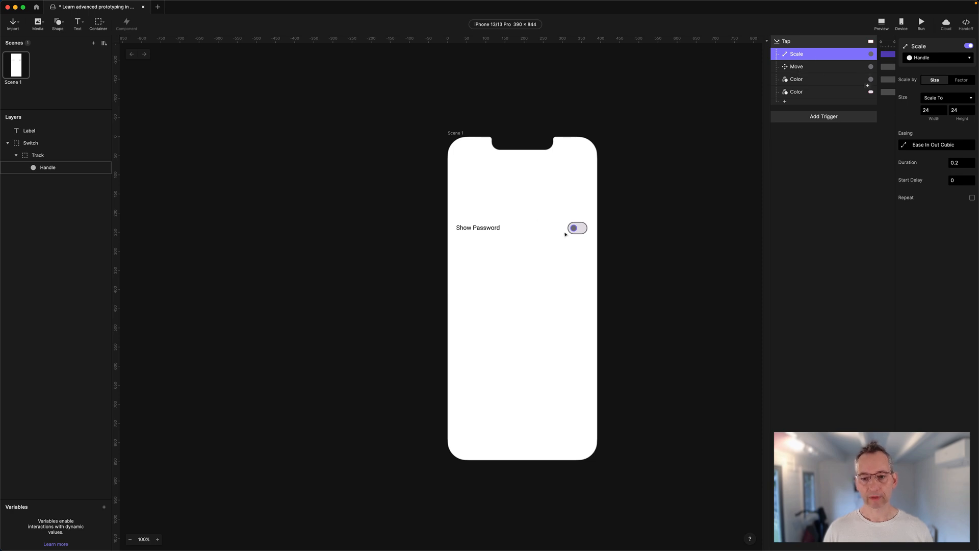
{"action": "left_click", "coordinate": [796, 80]}
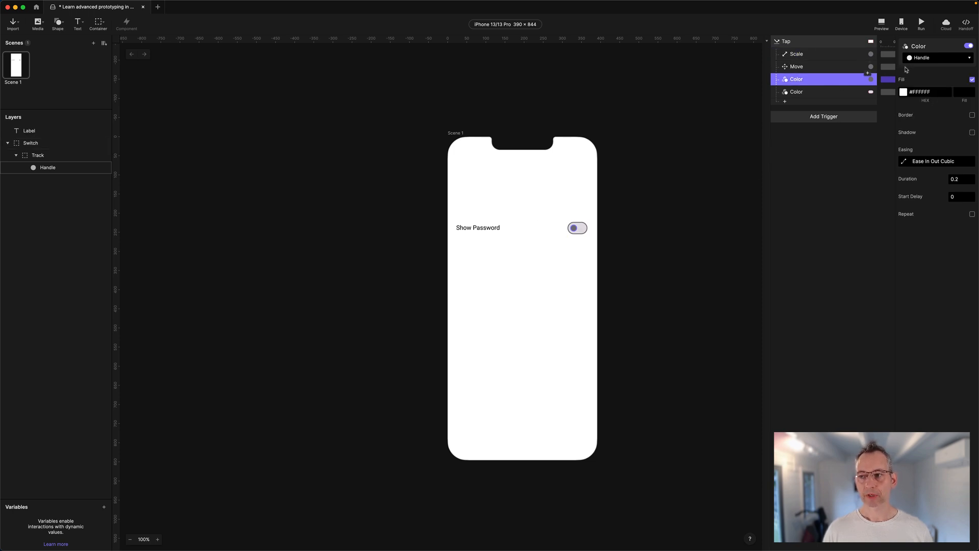
{"action": "left_click", "coordinate": [792, 95]}
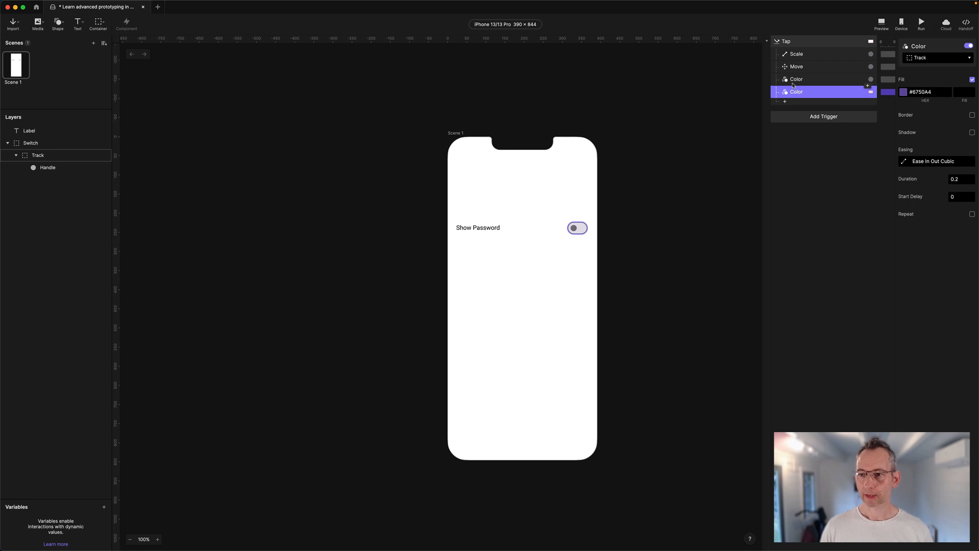
{"action": "left_click", "coordinate": [972, 116]}
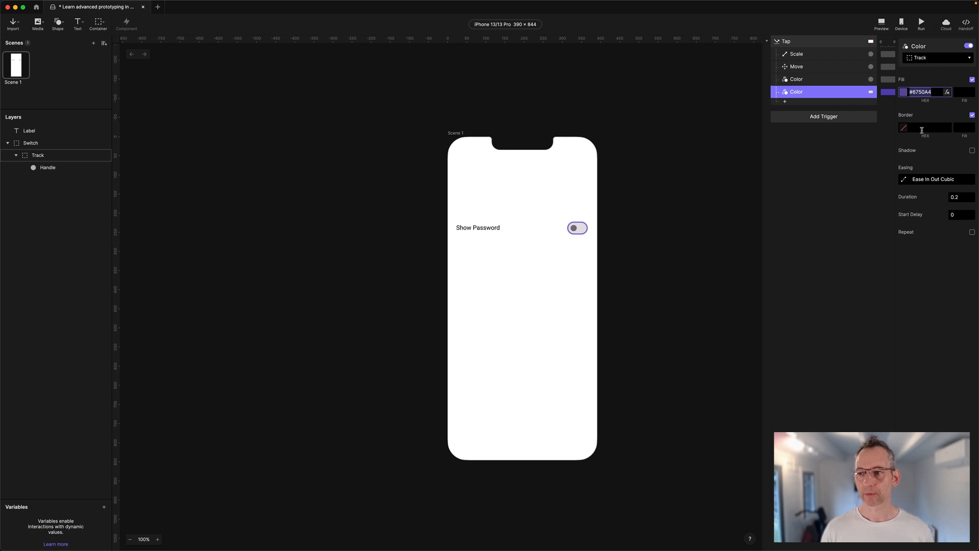
{"action": "type", "text": "#6750A4"}
{"action": "key", "text": "Return"}
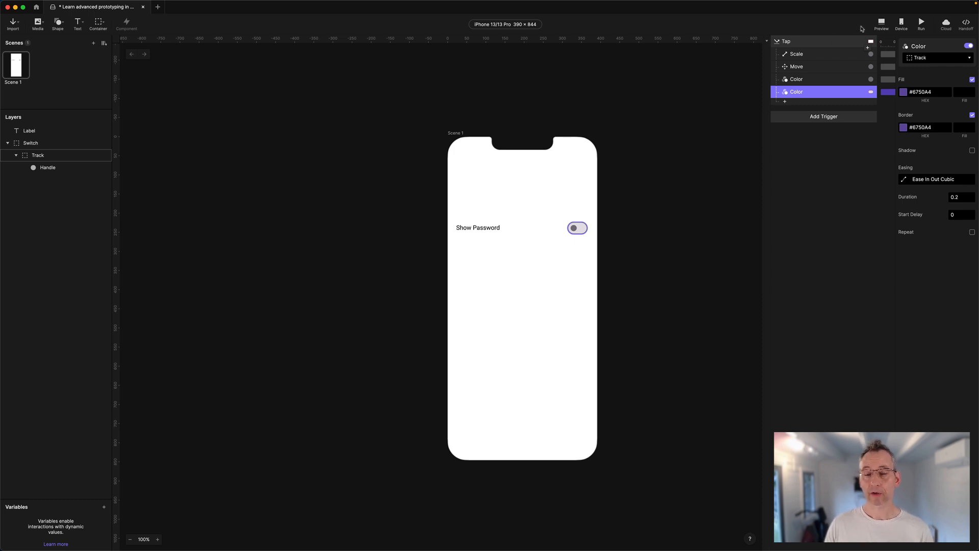
- Open the prototype preview, place it beside Scene 1 and test tapping the Show Password switch
{"action": "left_click", "coordinate": [882, 24]}
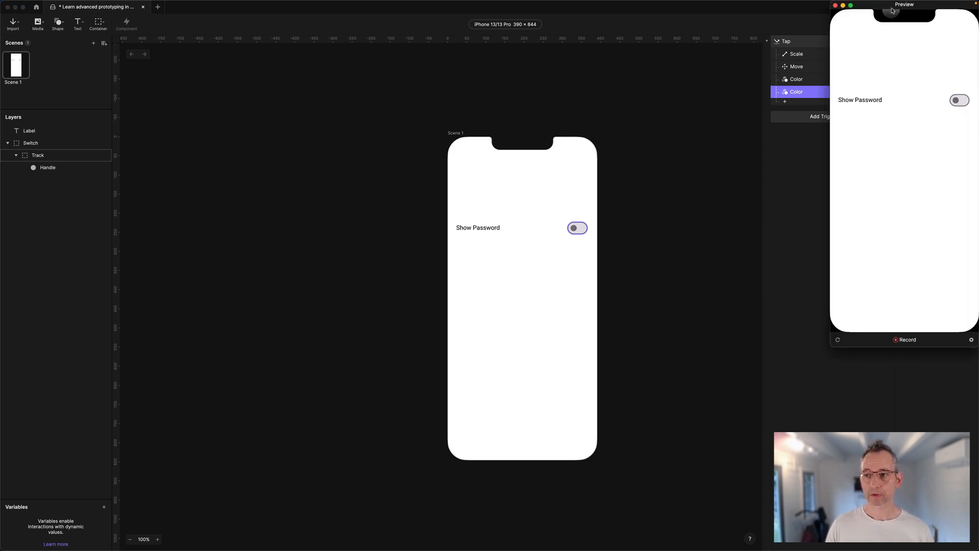
{"action": "left_click_drag", "start_coordinate": [886, 4], "coordinate": [313, 133]}
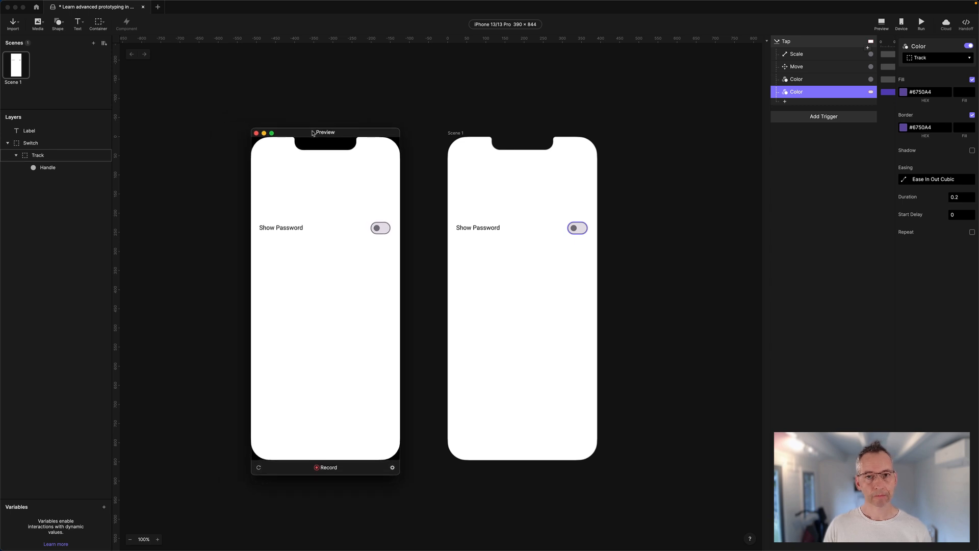
{"action": "left_click", "coordinate": [394, 468]}
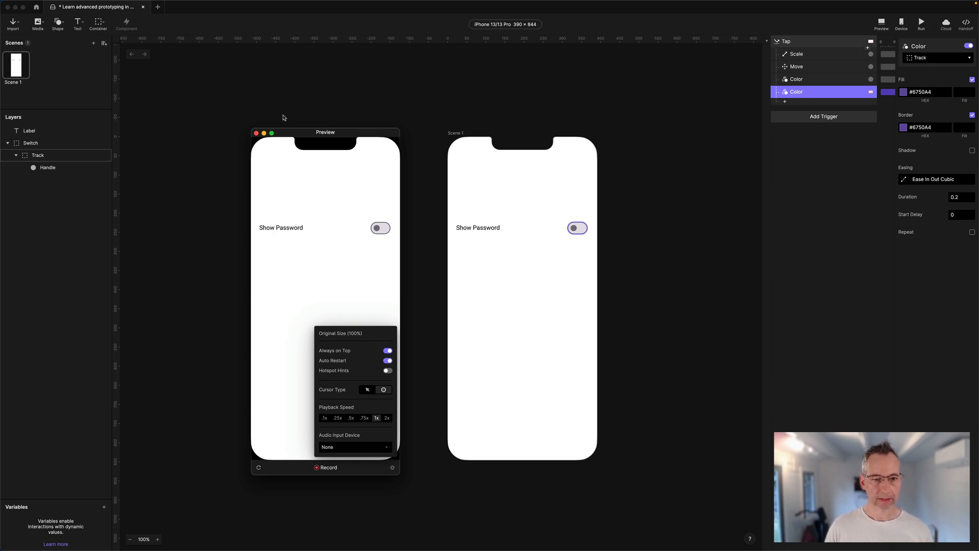
{"action": "left_click", "coordinate": [296, 125]}
{"action": "left_click", "coordinate": [466, 228]}
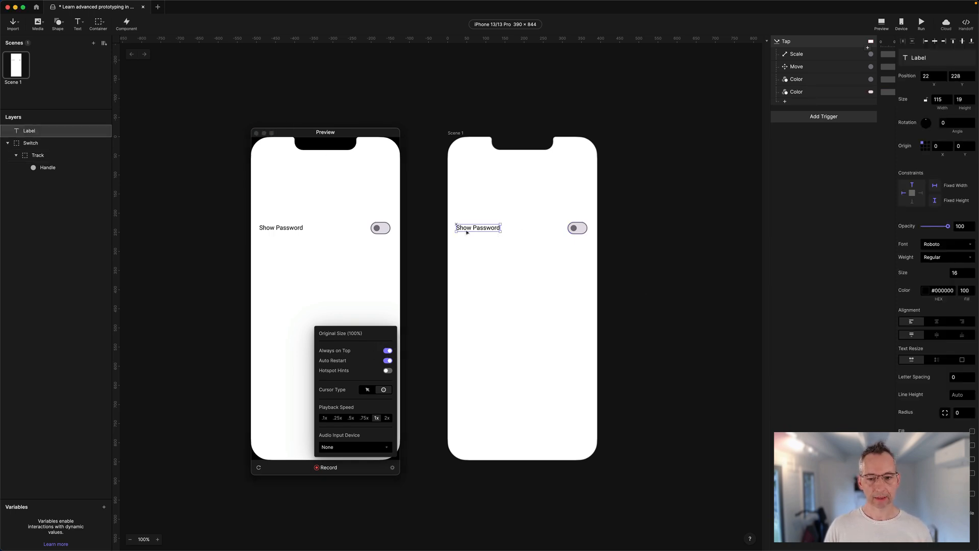
{"action": "left_click", "coordinate": [345, 302]}
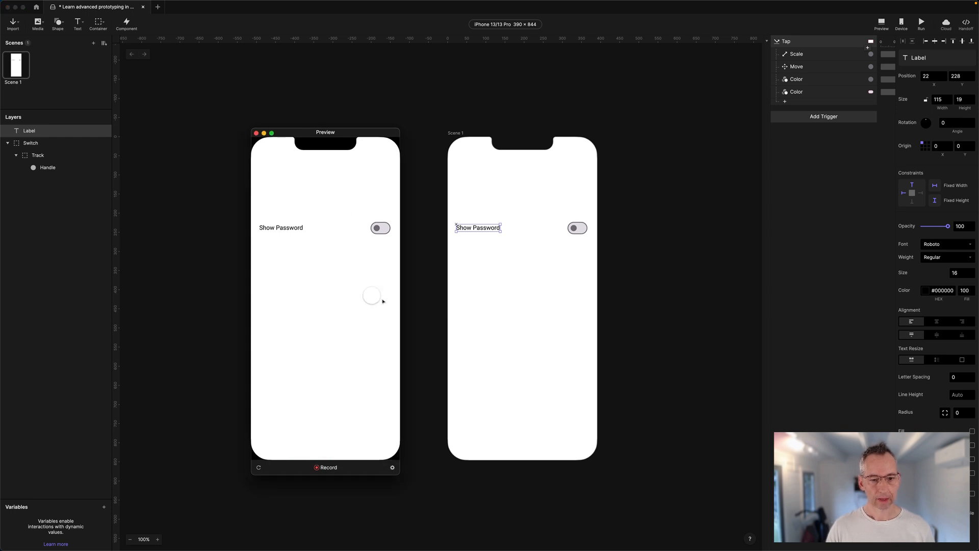
{"action": "left_click", "coordinate": [380, 229]}
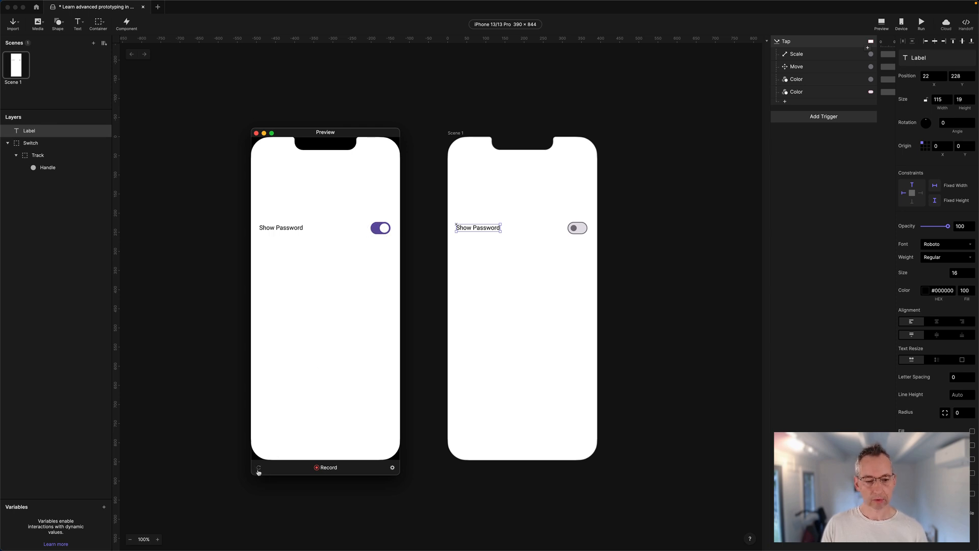
- Restart the preview, test tapping the Show Password switch again, and select the Switch in Scene 1
{"action": "left_click", "coordinate": [259, 469]}
{"action": "left_click", "coordinate": [377, 233]}
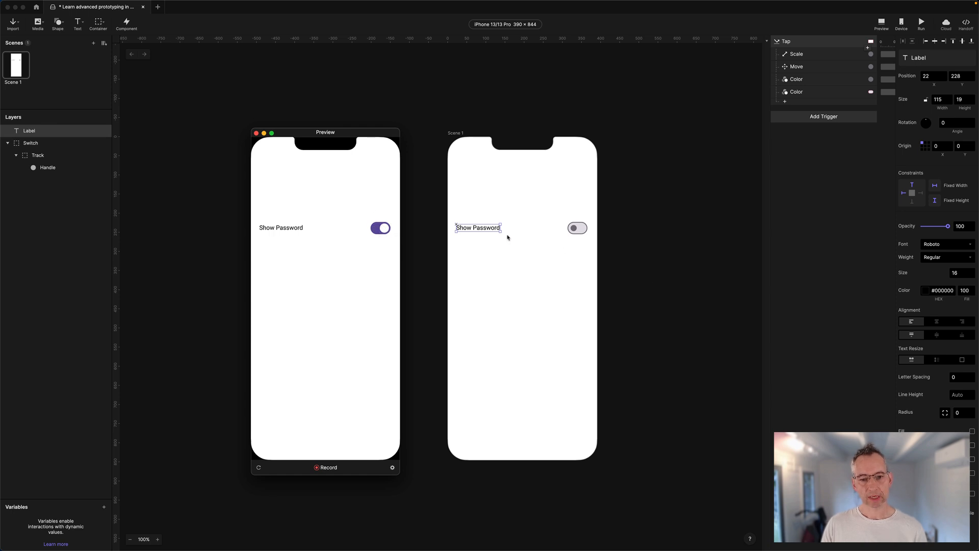
{"action": "left_click", "coordinate": [591, 243]}
{"action": "left_click", "coordinate": [580, 230]}
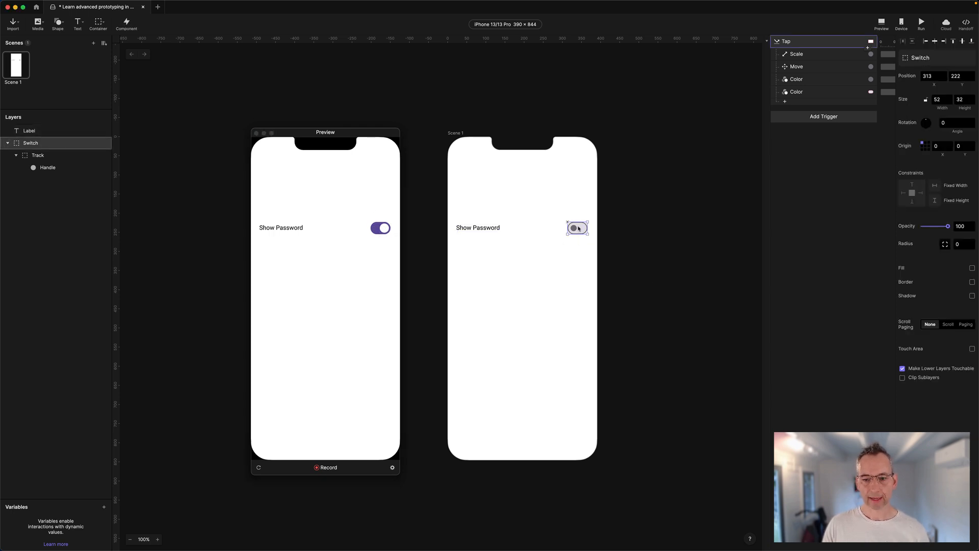
- Set the easing of the Handle's Scale and Move responses together to Ease Out Cubic
{"action": "left_click", "coordinate": [799, 54]}
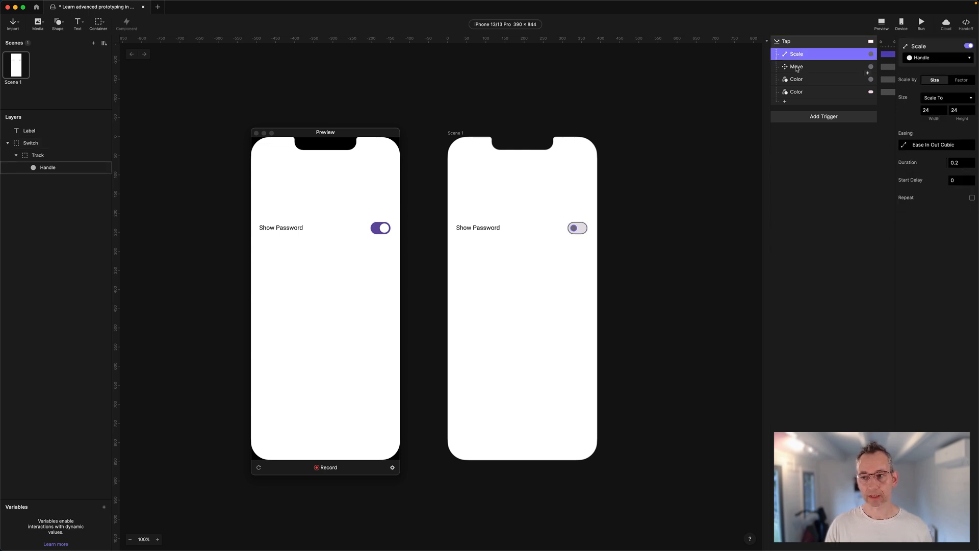
{"action": "left_click", "coordinate": [797, 68], "text": "shift"}
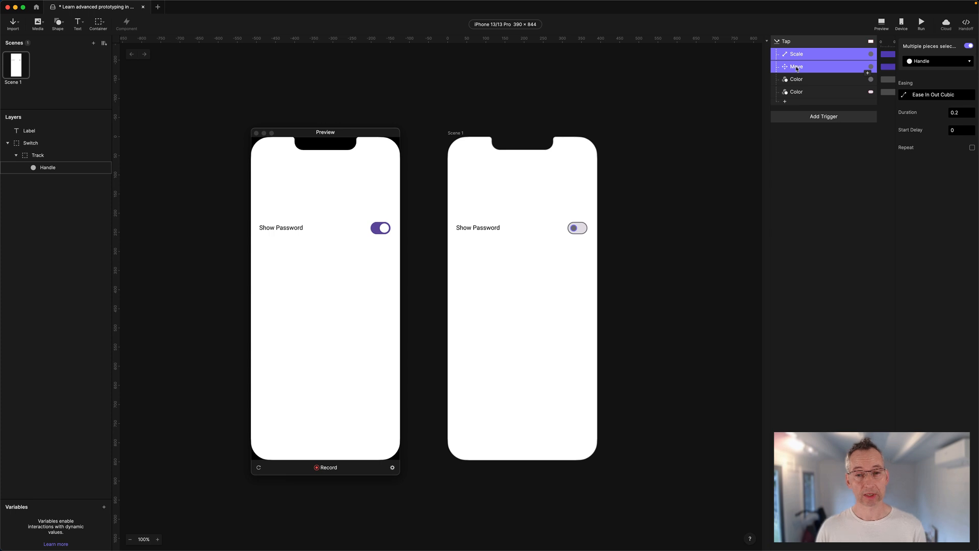
{"action": "left_click", "coordinate": [906, 96]}
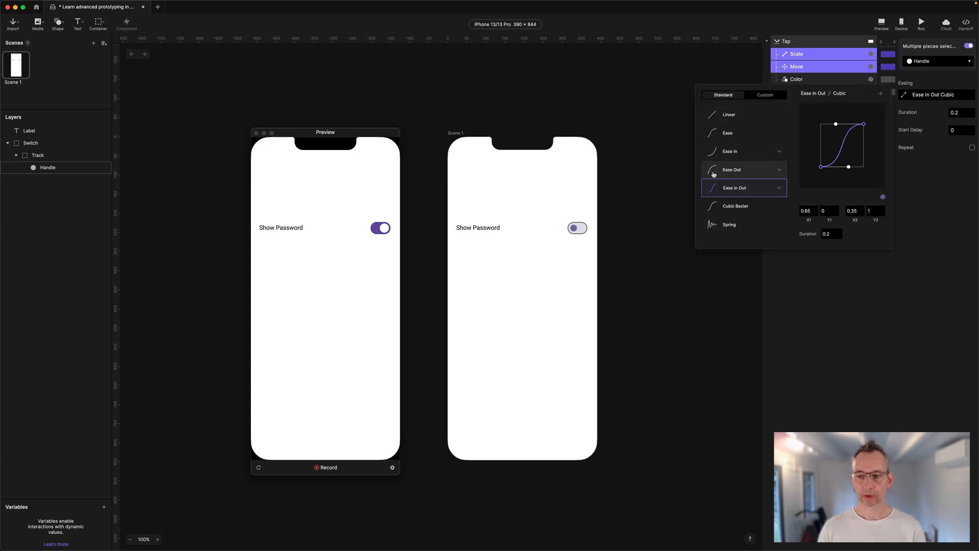
{"action": "left_click", "coordinate": [745, 171]}
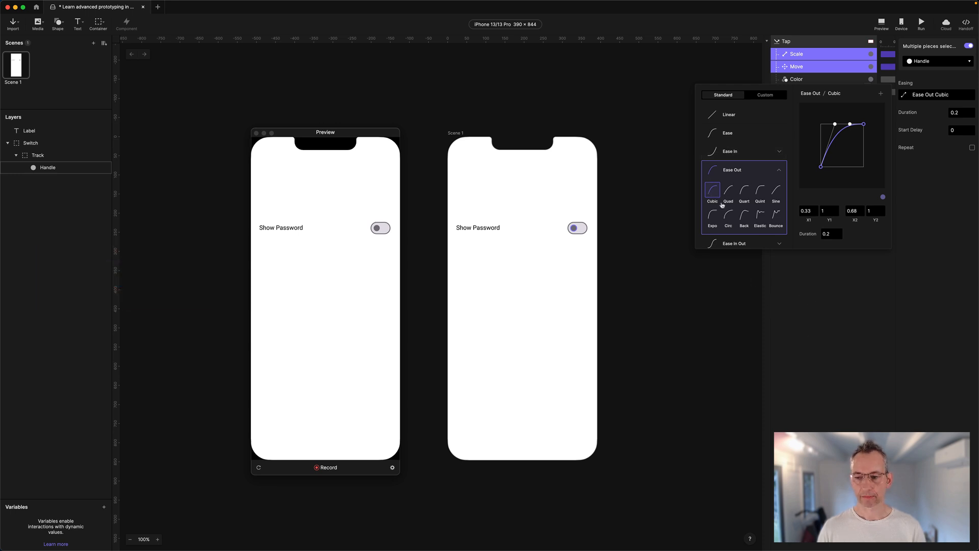
{"action": "left_click", "coordinate": [871, 317]}
{"action": "left_click", "coordinate": [818, 271]}
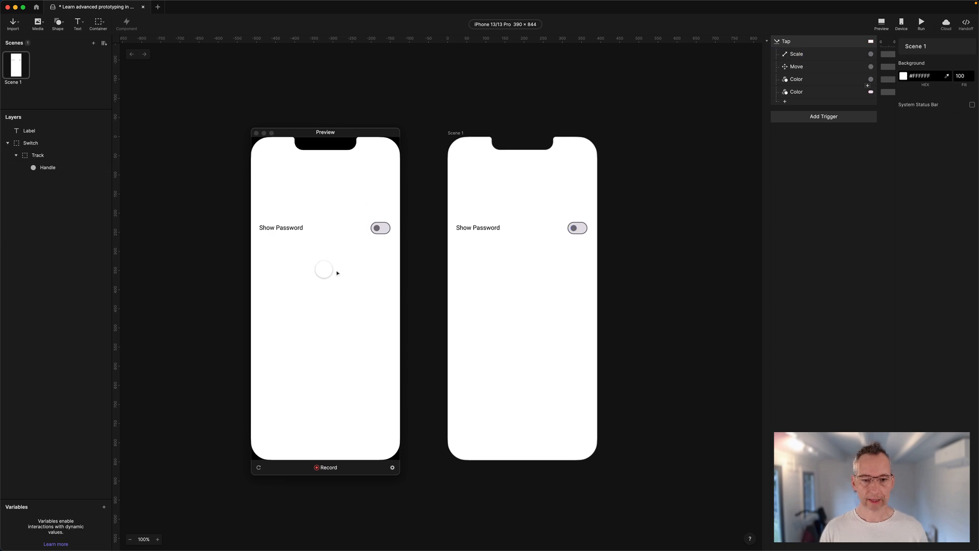
- Tap the Show Password switch in the preview, restart it and tap again to check the handle's new easing
{"action": "left_click", "coordinate": [380, 228]}
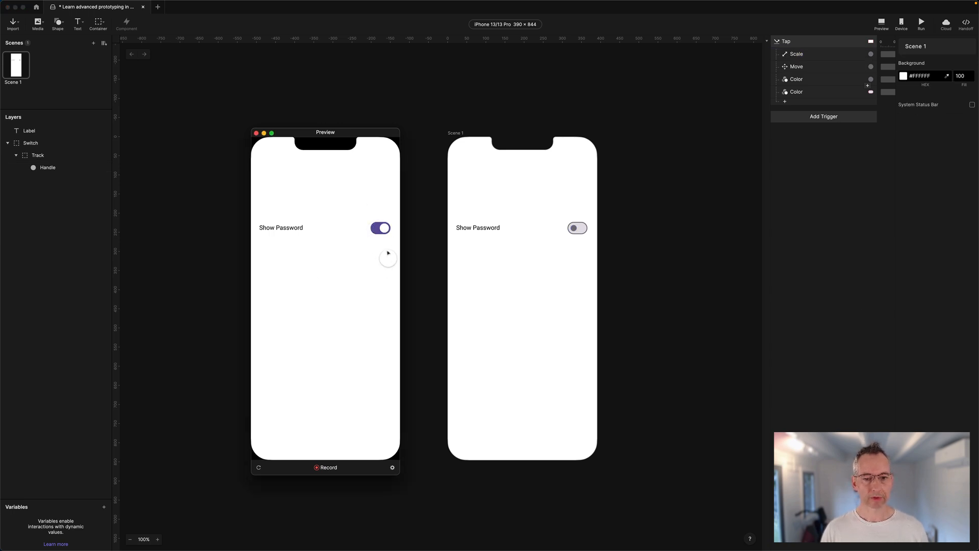
{"action": "left_click", "coordinate": [258, 467]}
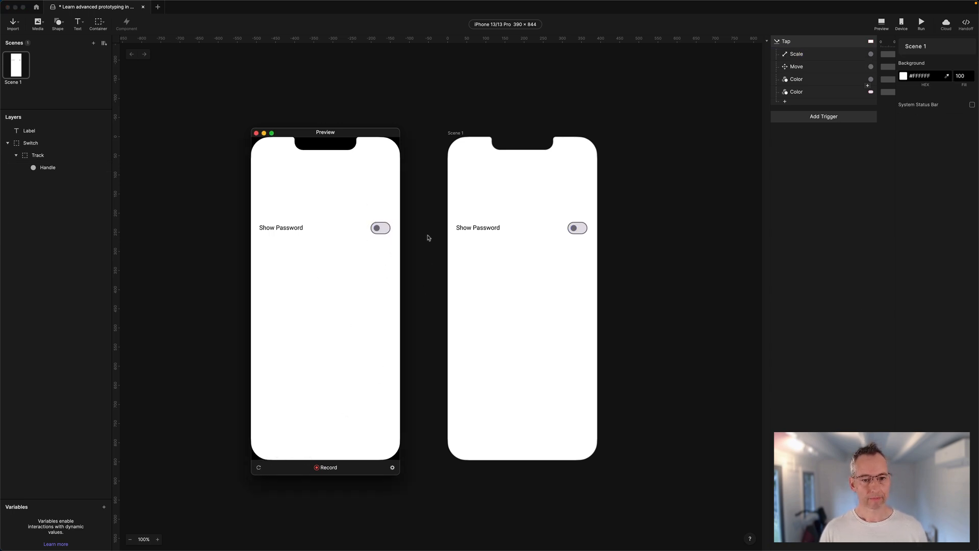
{"action": "left_click", "coordinate": [376, 228]}
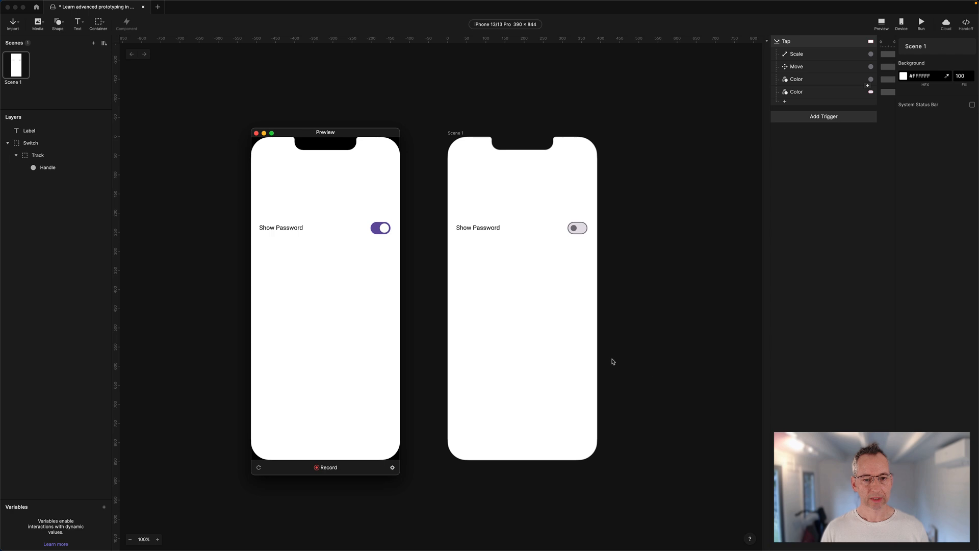
{"action": "left_click", "coordinate": [800, 79]}
{"action": "left_click", "coordinate": [802, 95], "text": "shift"}
{"action": "left_click", "coordinate": [824, 155]}
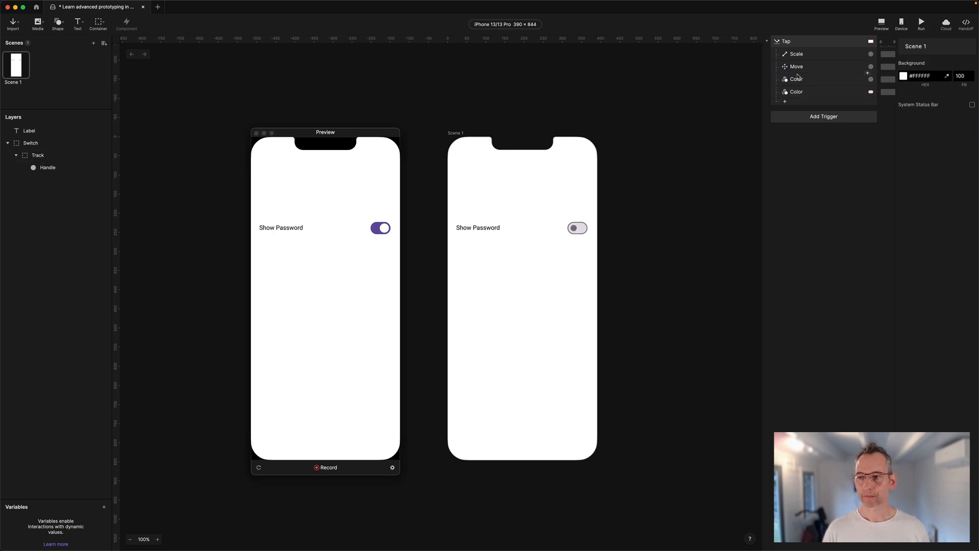
- Set the easing of the Handle's Color response to Ease Out Cubic
{"action": "left_click", "coordinate": [803, 83]}
{"action": "left_click", "coordinate": [932, 162]}
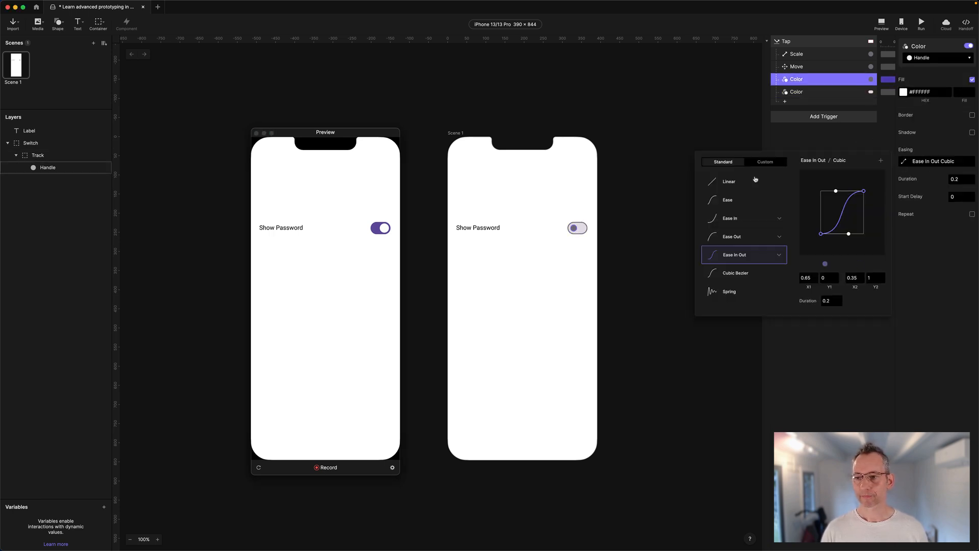
{"action": "left_click", "coordinate": [726, 238]}
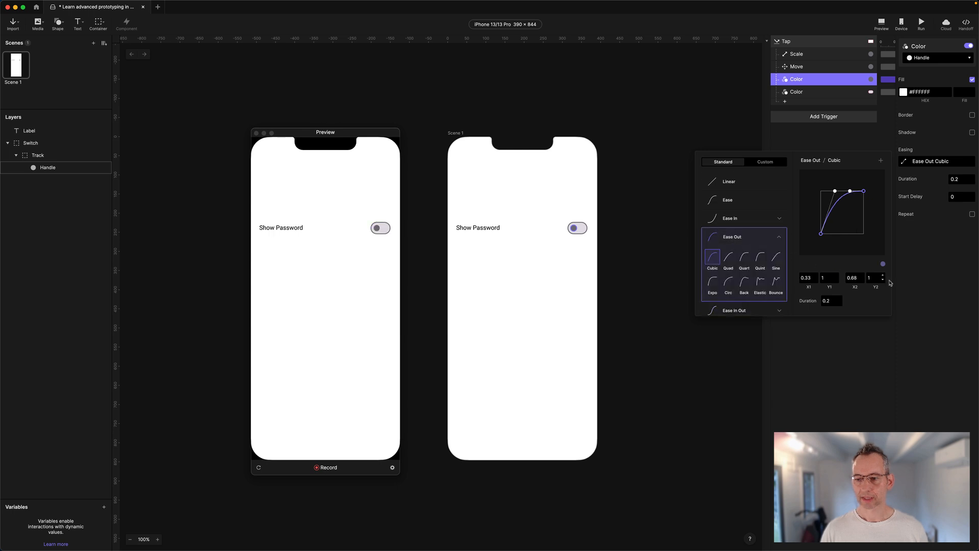
{"action": "left_click", "coordinate": [907, 291]}
- Set the easing of the Track's Color response to Ease Out Cubic
{"action": "left_click", "coordinate": [803, 93]}
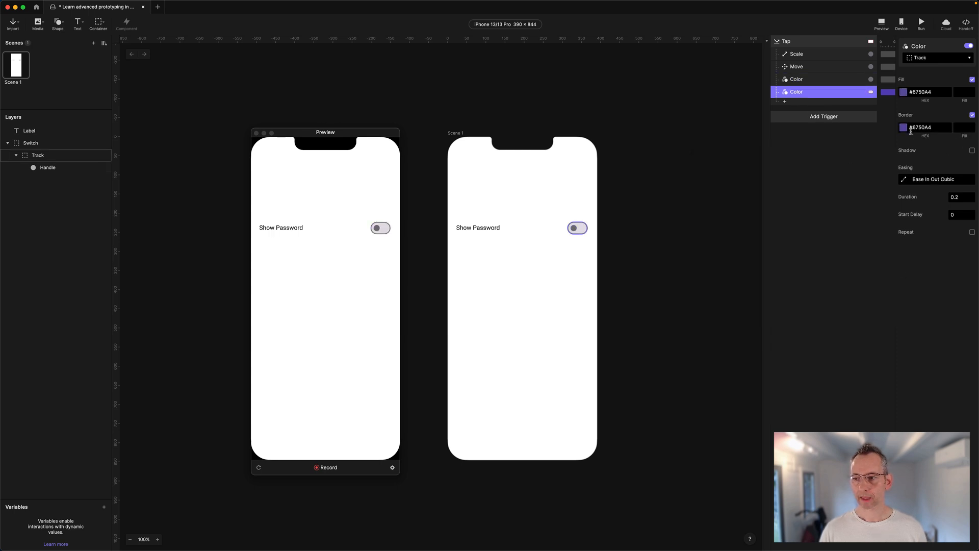
{"action": "left_click", "coordinate": [904, 181]}
{"action": "left_click", "coordinate": [732, 254]}
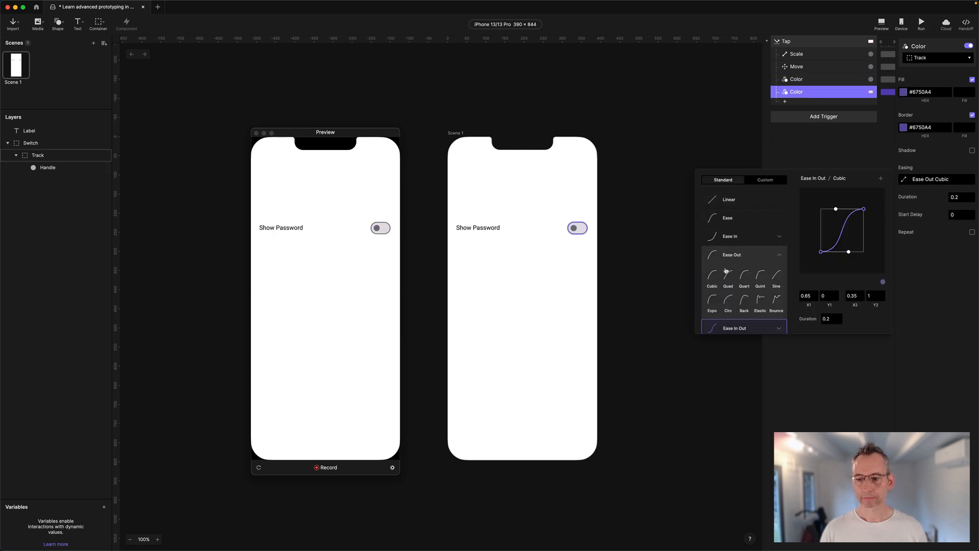
{"action": "left_click", "coordinate": [706, 346]}
- Tap the switch repeatedly in the preview to check the combined handle and track animation
{"action": "left_click", "coordinate": [379, 230]}
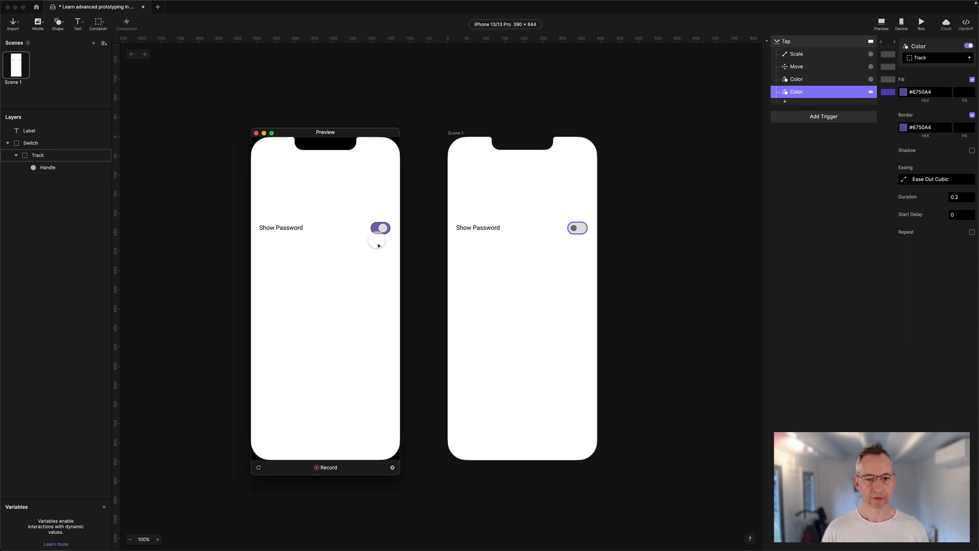
{"action": "left_click", "coordinate": [379, 228]}
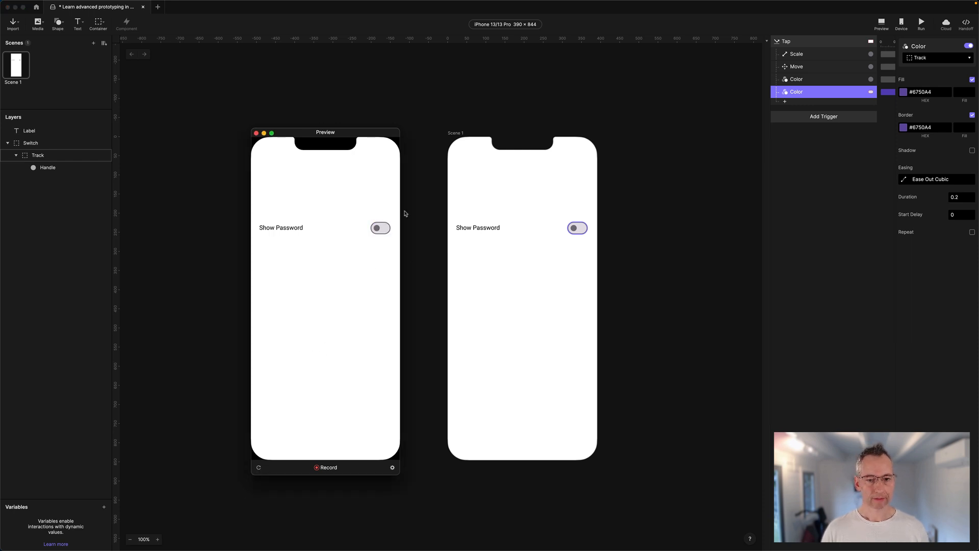
{"action": "left_click", "coordinate": [378, 229]}
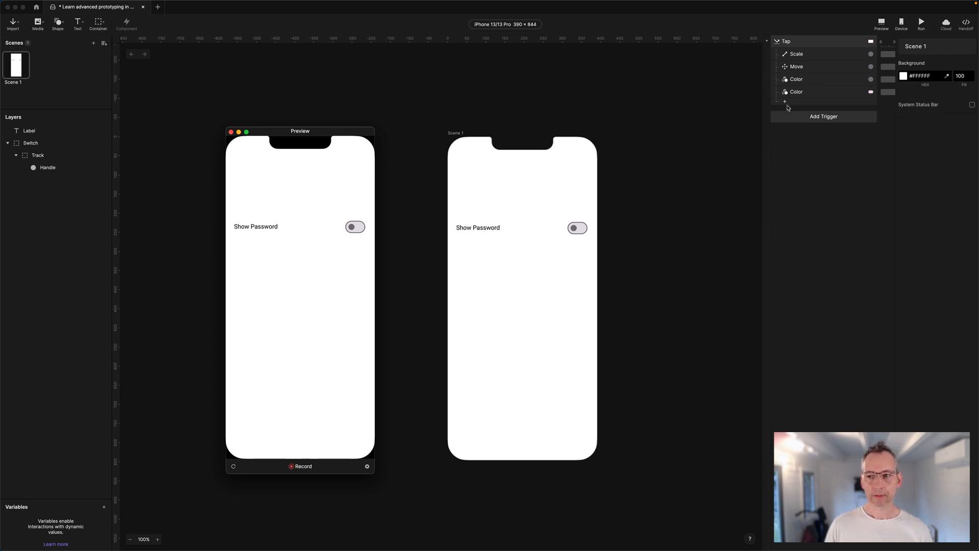
- Add a Condition under the Tap trigger that checks the X position of the Handle
{"action": "left_click", "coordinate": [786, 103]}
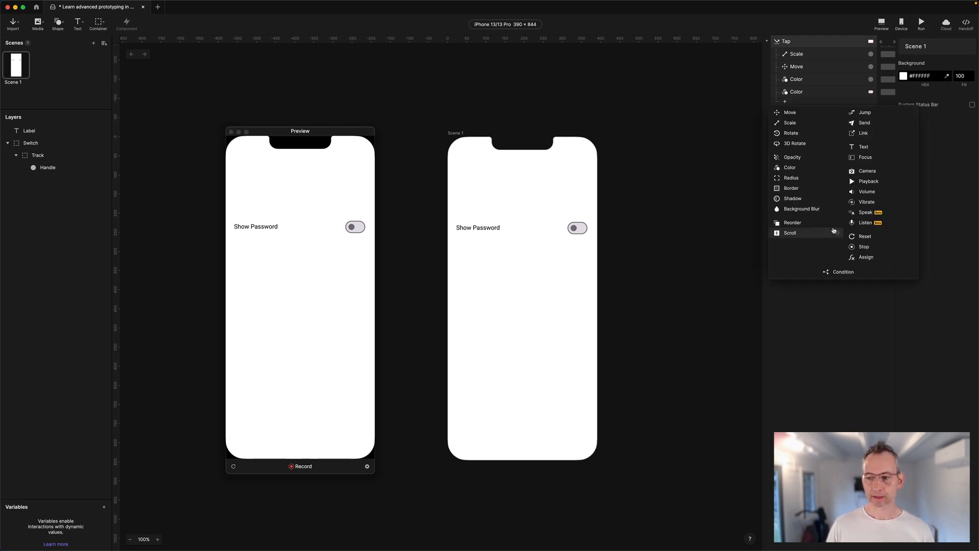
{"action": "left_click", "coordinate": [843, 272]}
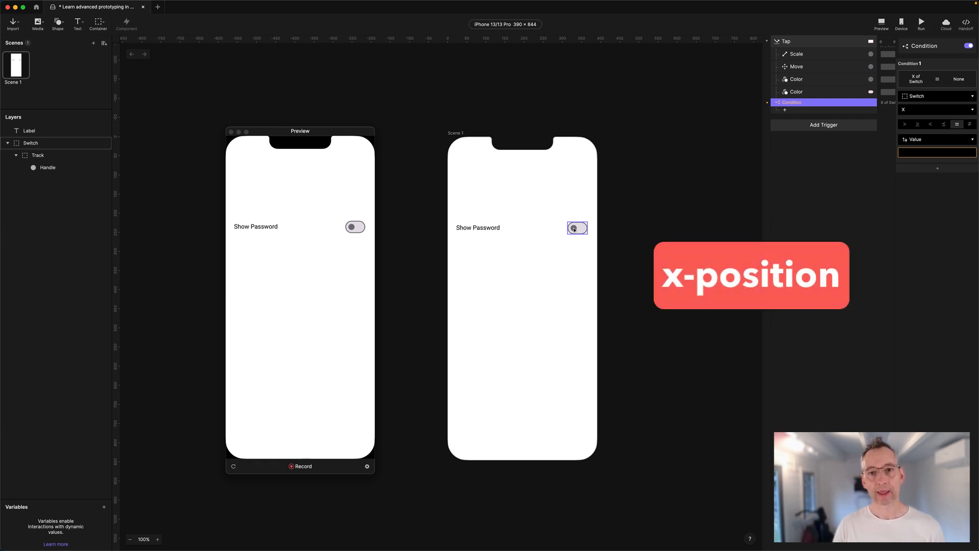
{"action": "left_click", "coordinate": [908, 97]}
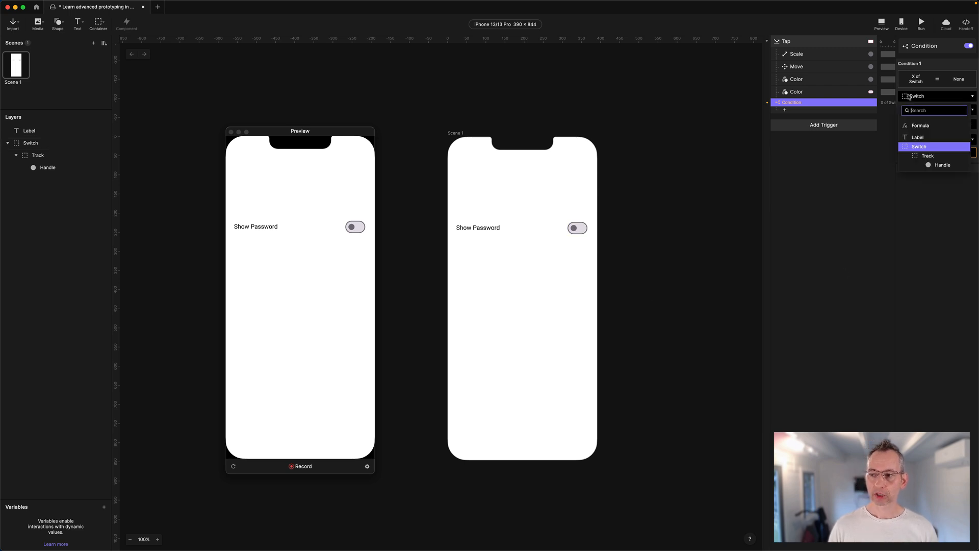
{"action": "left_click", "coordinate": [943, 166]}
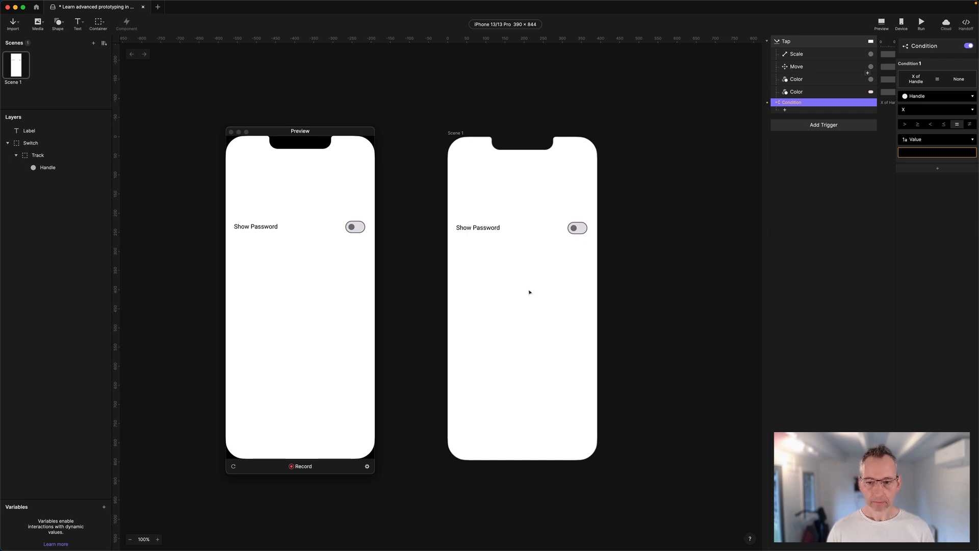
- Look up the Handle's X position in the scene and set the condition's comparison value to 16
{"action": "left_click", "coordinate": [524, 252]}
{"action": "left_click", "coordinate": [573, 228]}
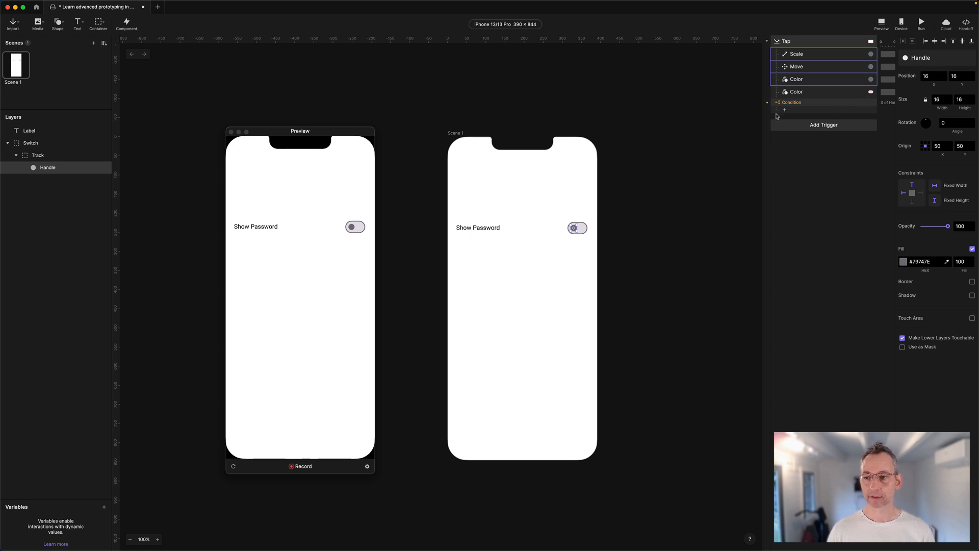
{"action": "left_click", "coordinate": [797, 104]}
{"action": "left_click", "coordinate": [918, 151]}
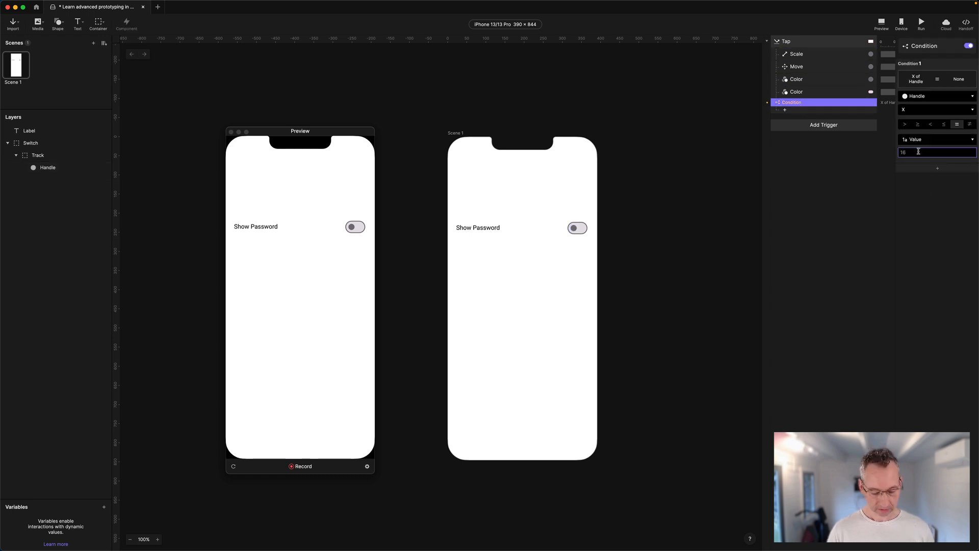
{"action": "type", "text": "16"}
{"action": "key", "text": "Return"}
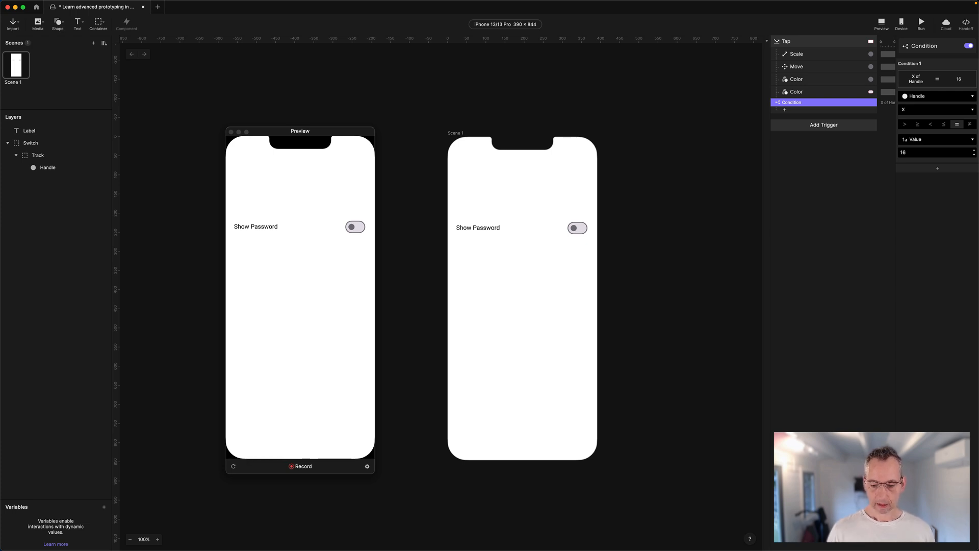
- Place the Scale, Move and both Color responses inside the condition by moving it directly beneath the Tap trigger
{"action": "left_click", "coordinate": [795, 56]}
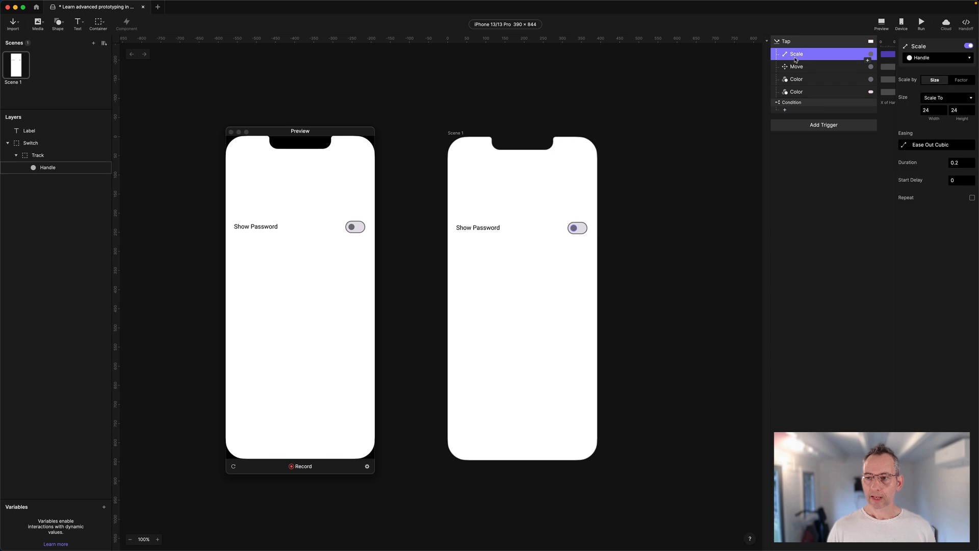
{"action": "left_click", "coordinate": [795, 94], "text": "shift"}
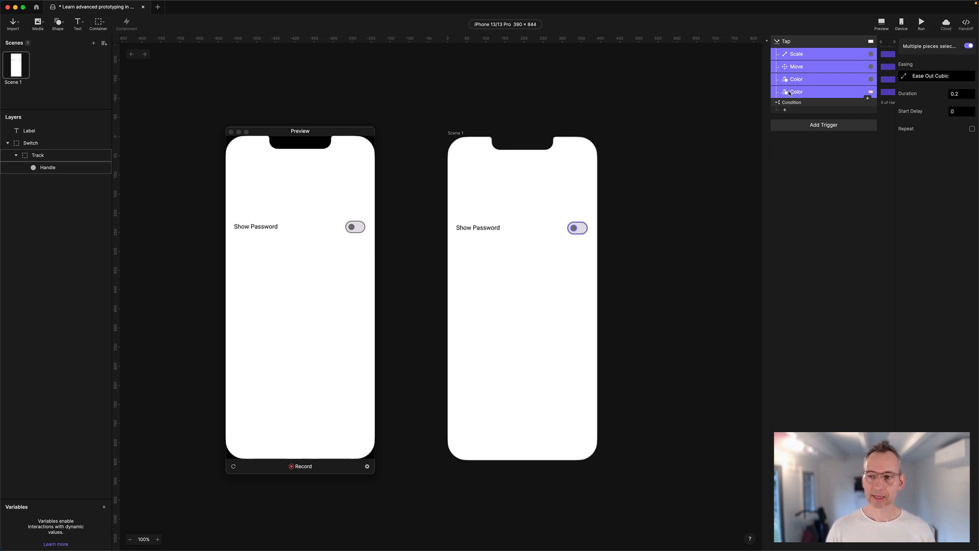
{"action": "left_click_drag", "start_coordinate": [792, 103], "coordinate": [792, 51]}
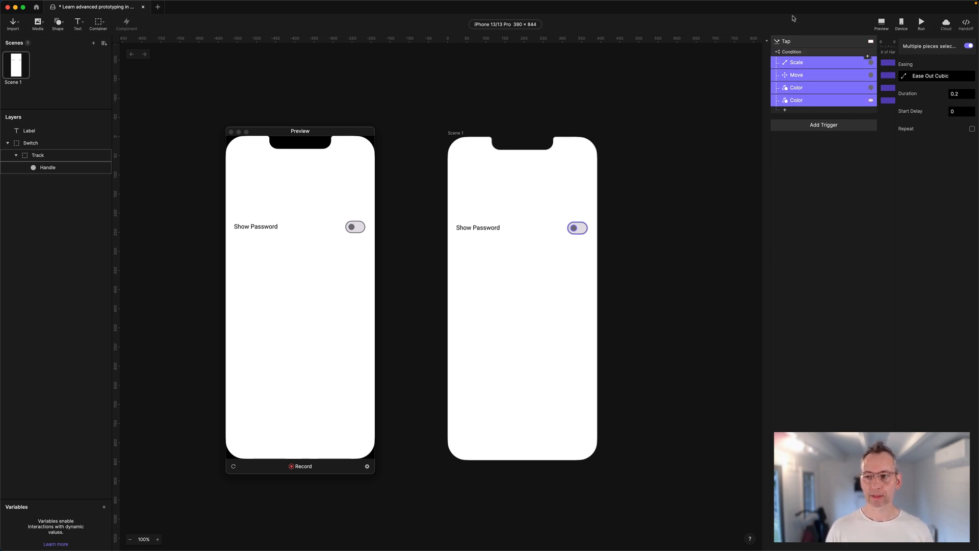
- Rename the condition as Select
{"action": "left_click", "coordinate": [793, 53]}
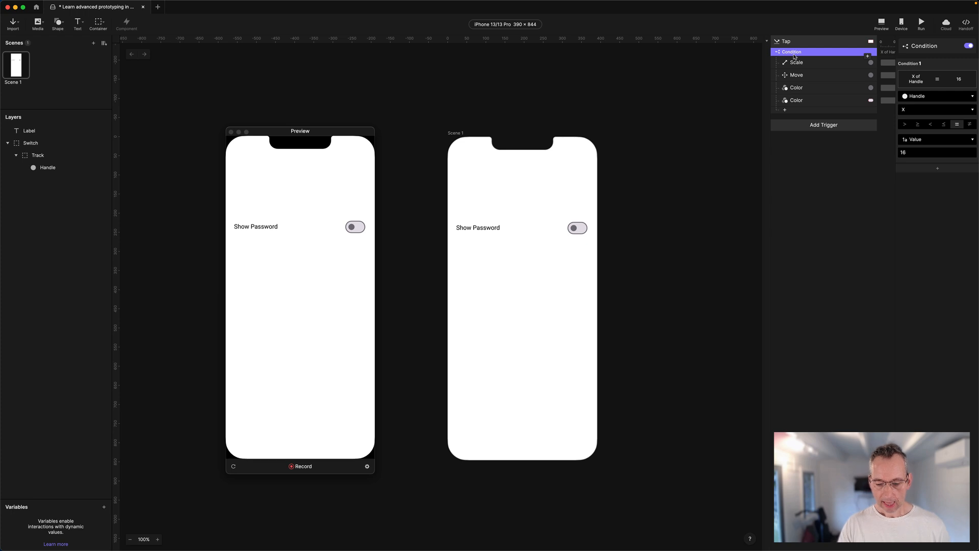
{"action": "double_click", "coordinate": [796, 53]}
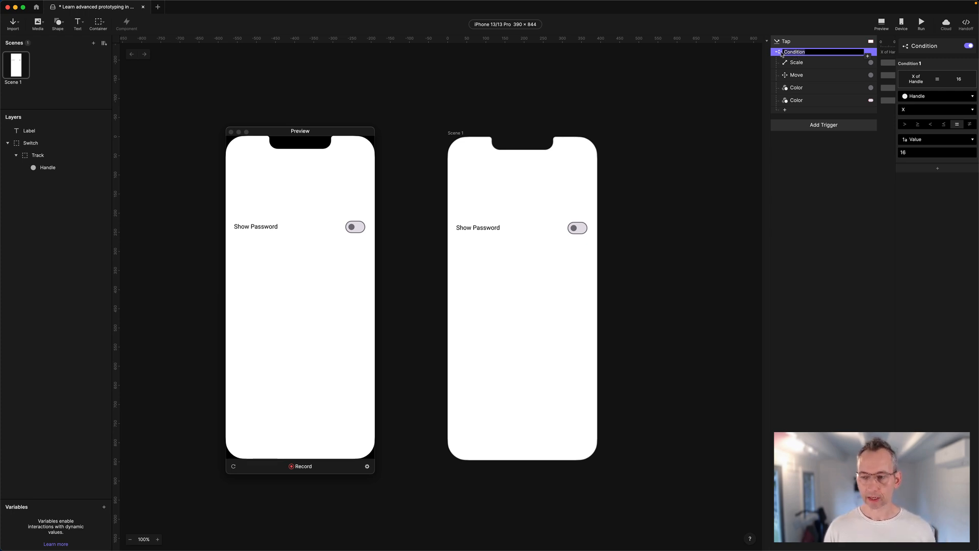
{"action": "type", "text": "Select"}
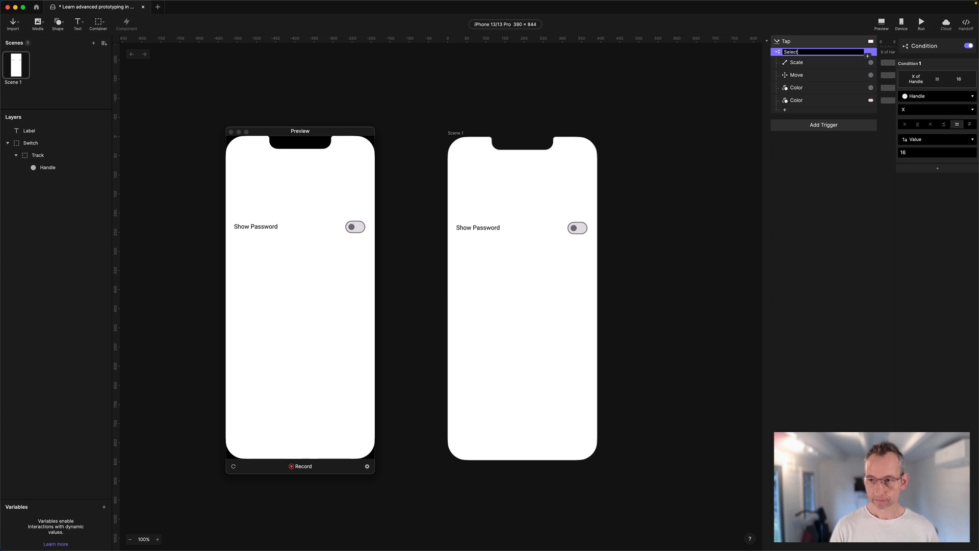
{"action": "key", "text": "Return"}
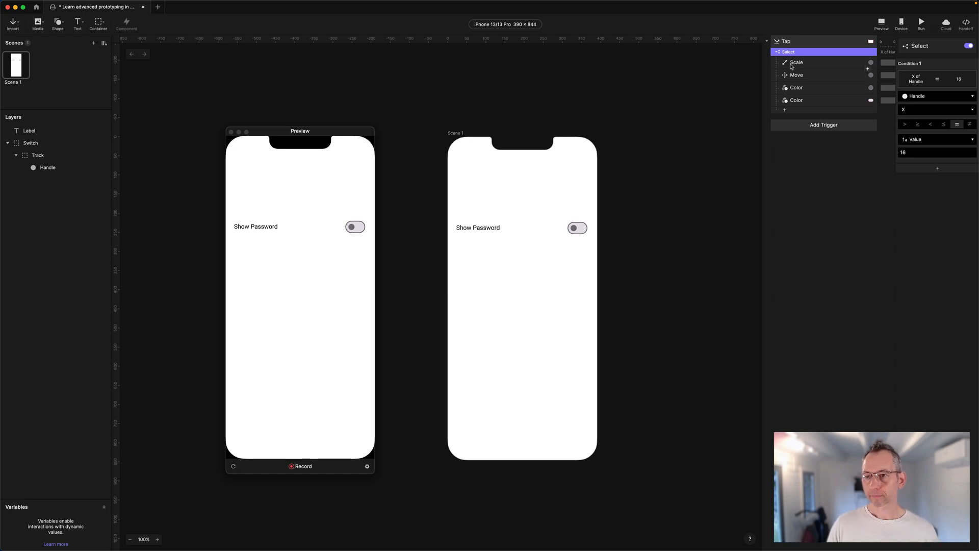
{"action": "left_click", "coordinate": [827, 60]}
- Duplicate the Select condition with all its responses and reselect the first of the two conditions
{"action": "left_click", "coordinate": [794, 53]}
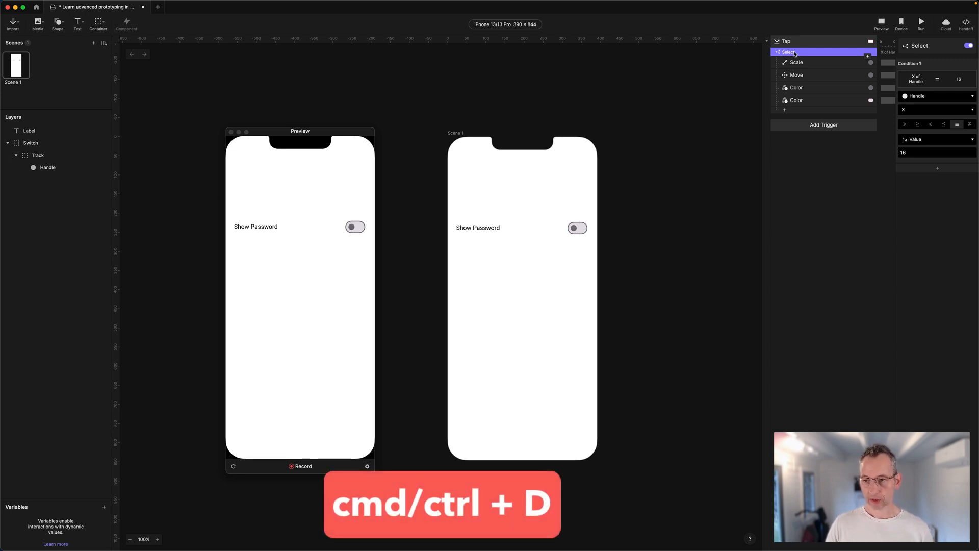
{"action": "key", "text": "super+d"}
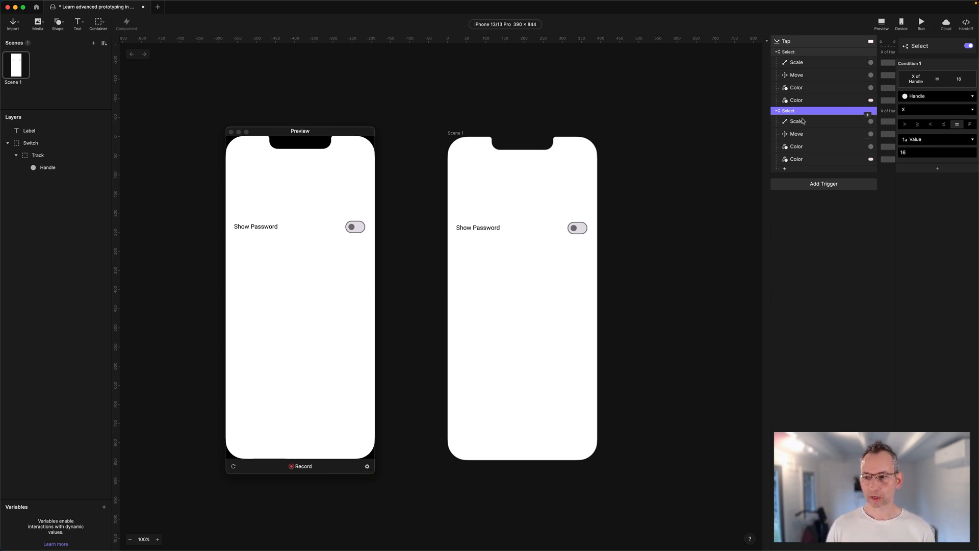
{"action": "left_click", "coordinate": [794, 53]}
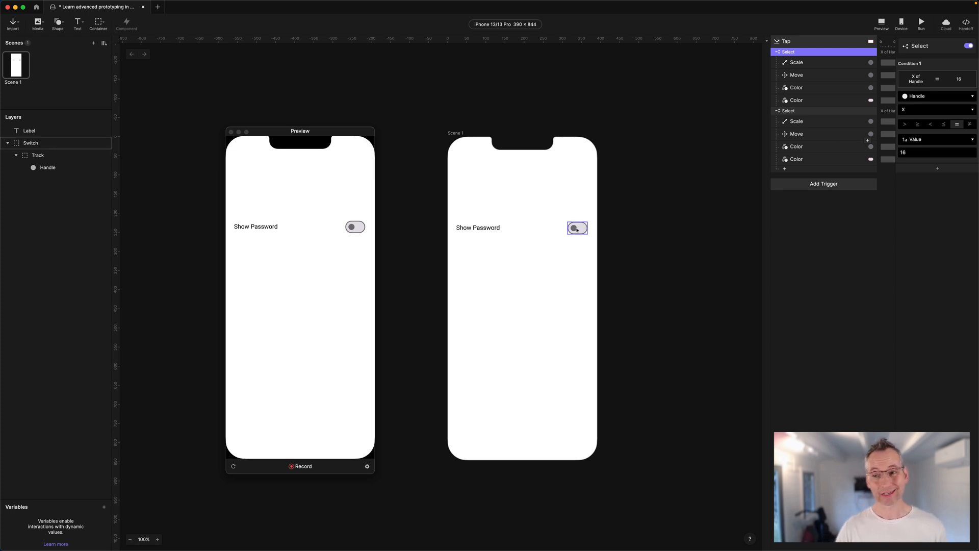
- Check the Move response's target X position and set the second Select condition's comparison value to 36
{"action": "left_click", "coordinate": [788, 111]}
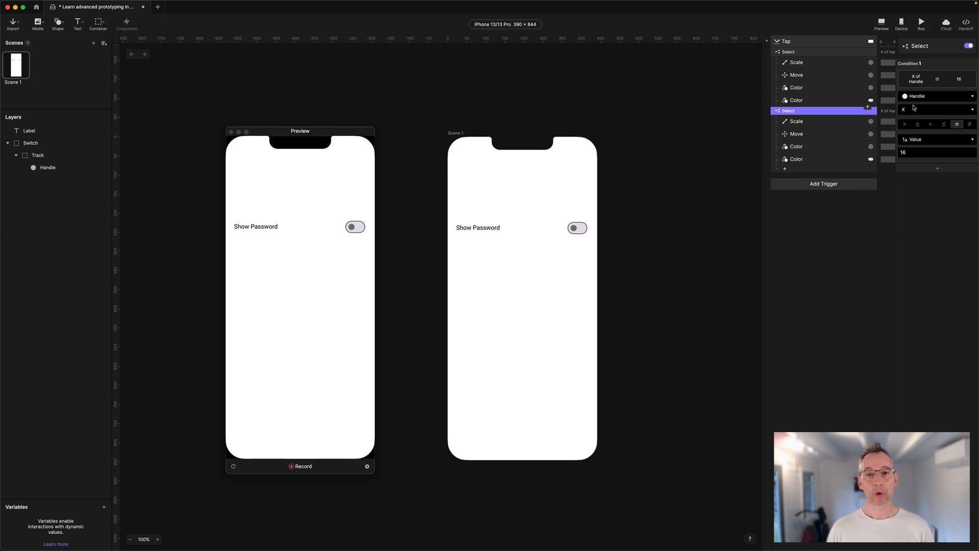
{"action": "left_click", "coordinate": [802, 77]}
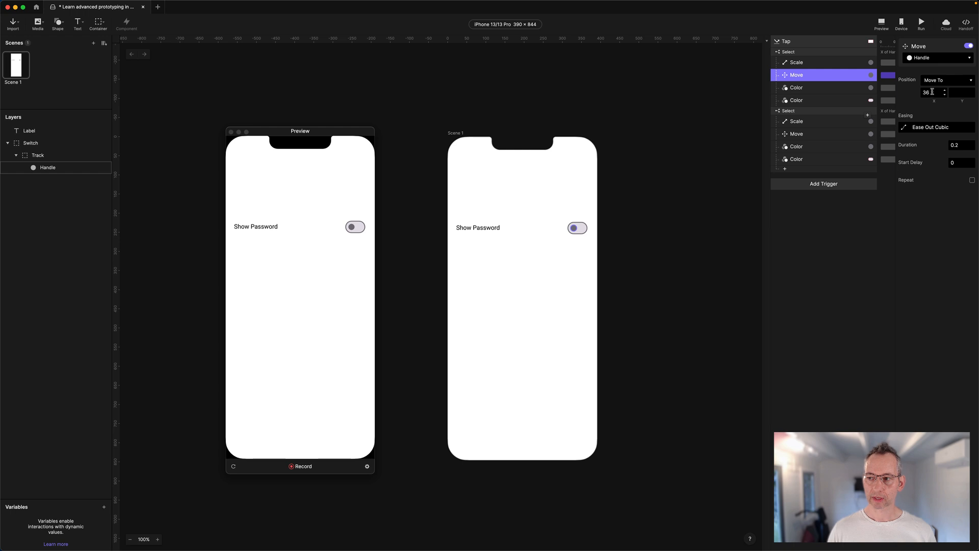
{"action": "left_click", "coordinate": [802, 124]}
{"action": "left_click", "coordinate": [798, 110]}
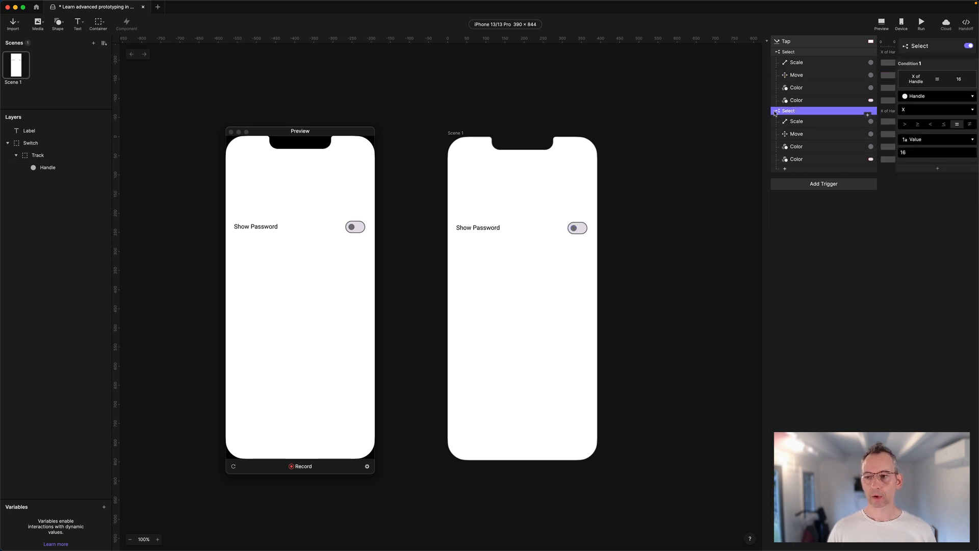
{"action": "left_click", "coordinate": [916, 153]}
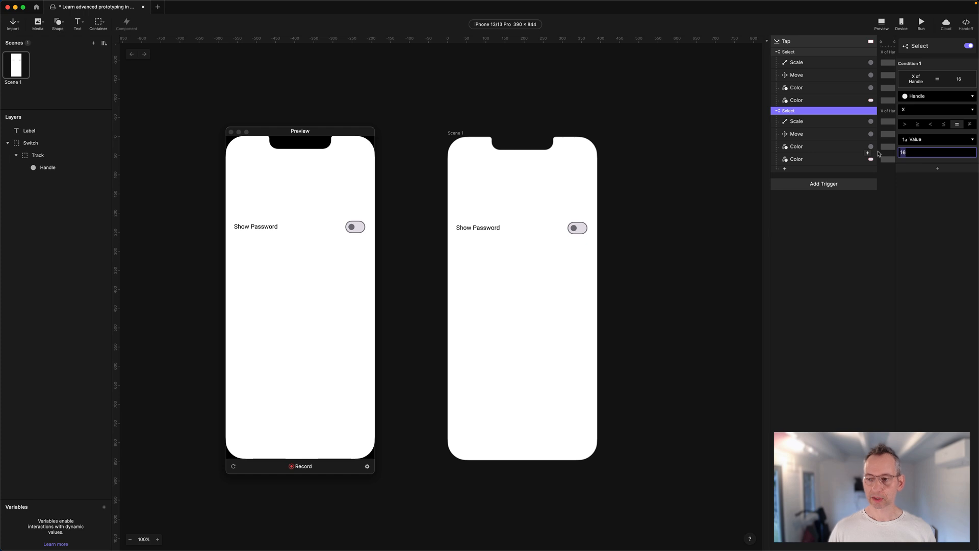
{"action": "type", "text": "36"}
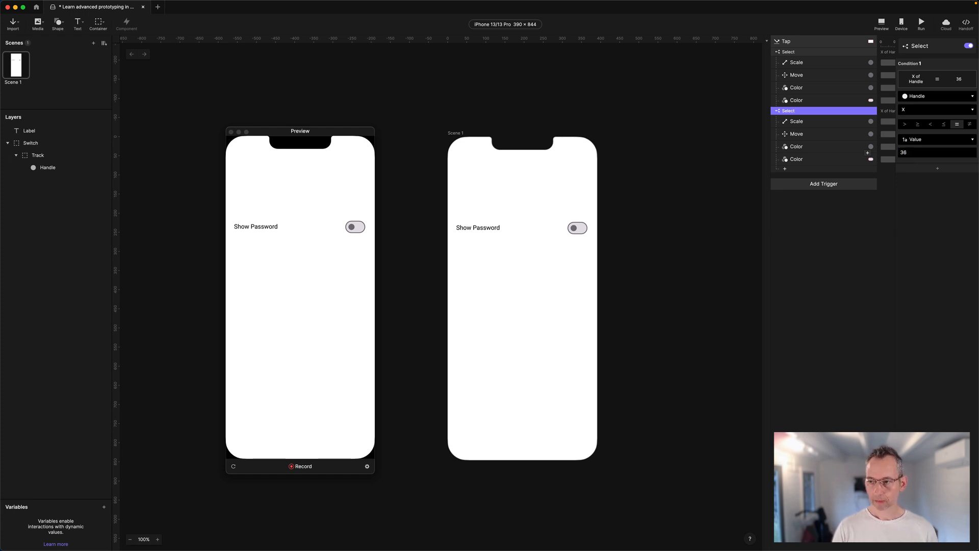
{"action": "key", "text": "Return"}
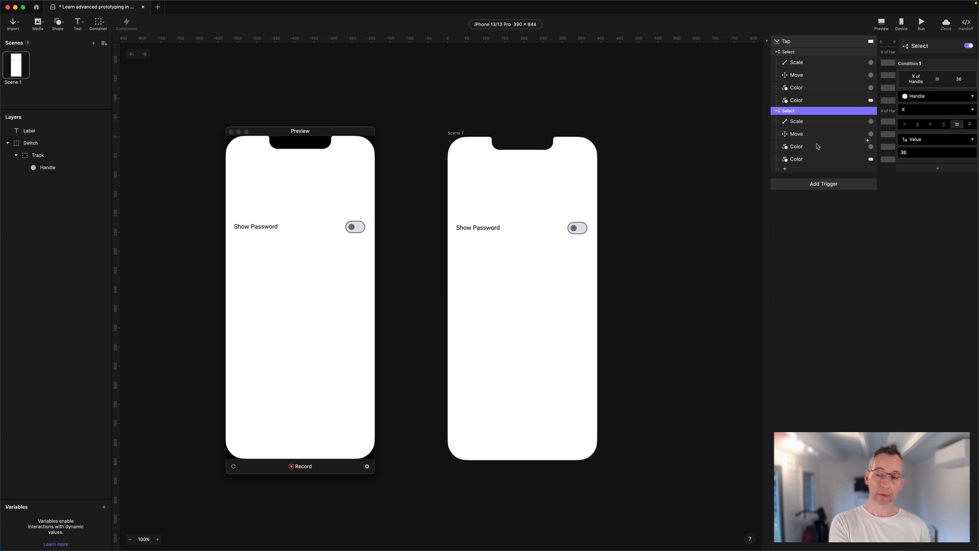
- Delete the Scale, Move and both Color responses from the second Select condition
{"action": "left_click", "coordinate": [800, 123]}
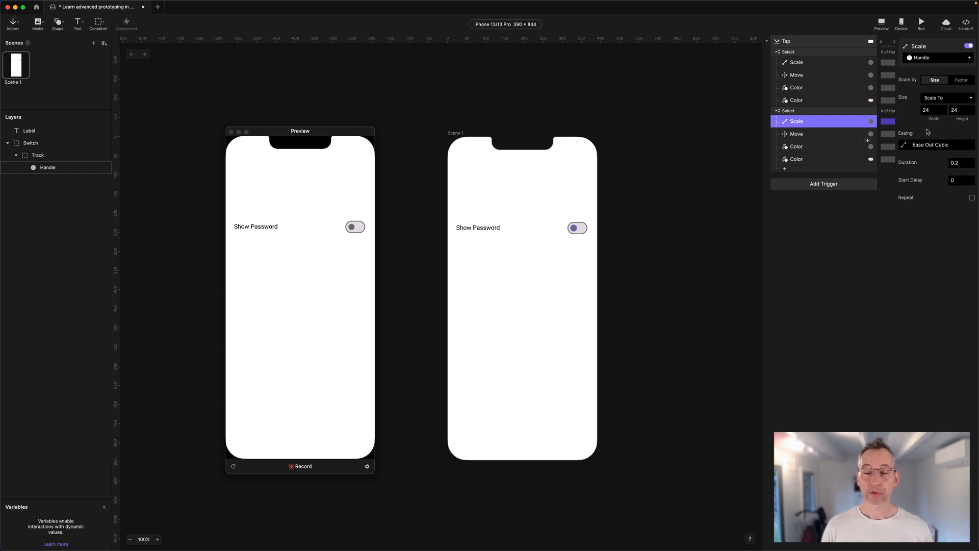
{"action": "left_click", "coordinate": [793, 160], "text": "shift"}
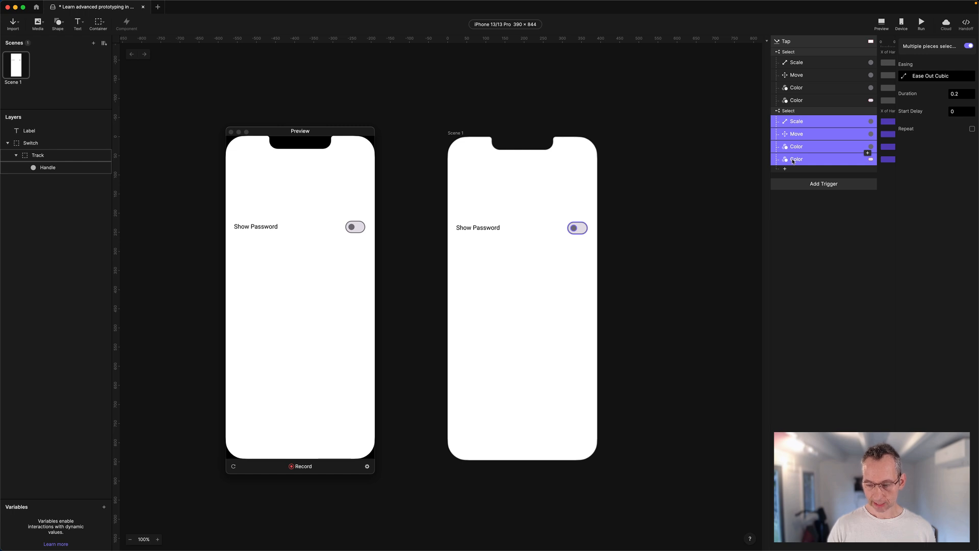
{"action": "key", "text": "Delete"}
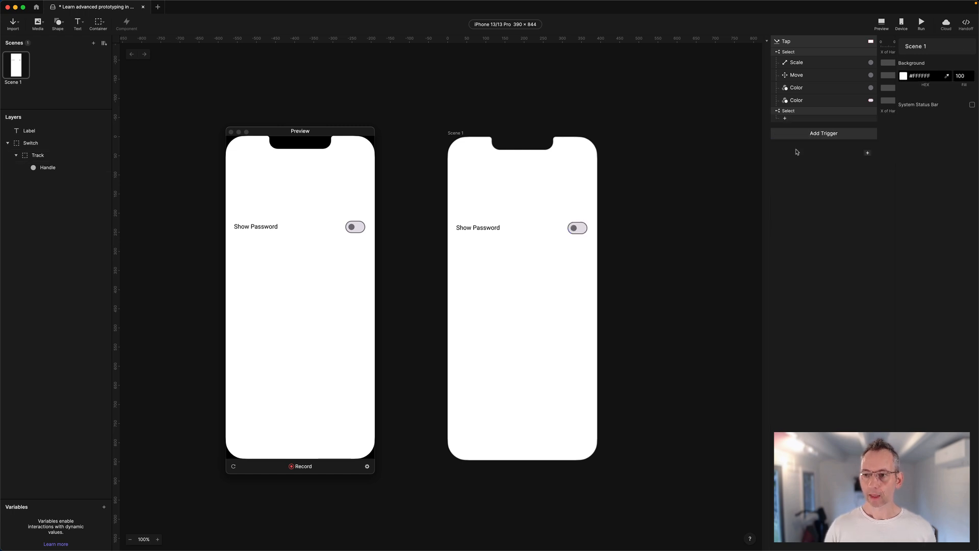
- Add a Reset response targeting the Track under the second Select condition
{"action": "left_click", "coordinate": [798, 119]}
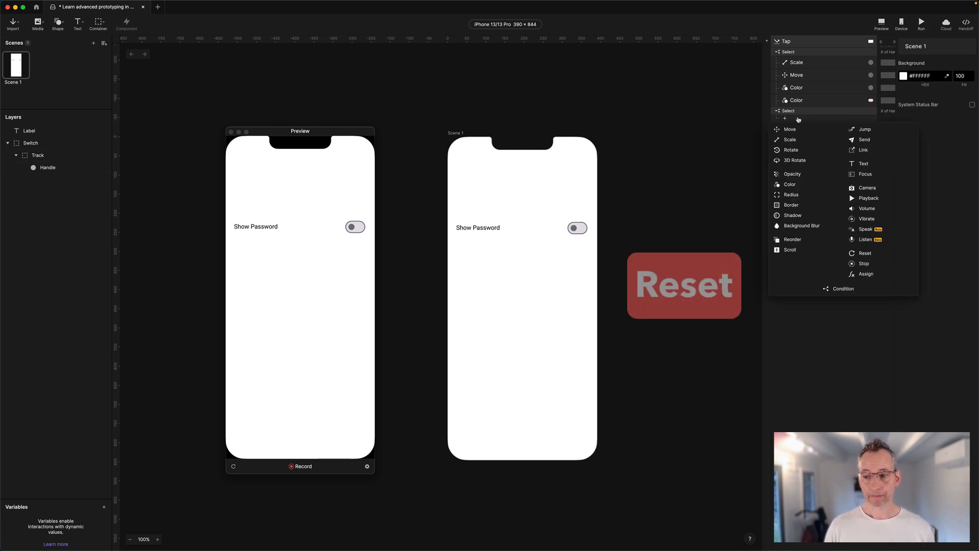
{"action": "left_click", "coordinate": [865, 253]}
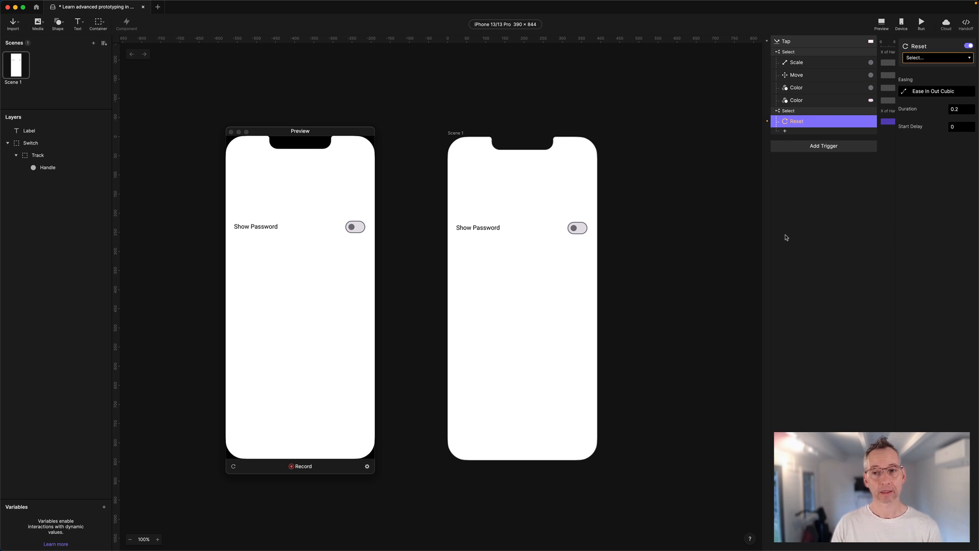
{"action": "left_click", "coordinate": [925, 57]}
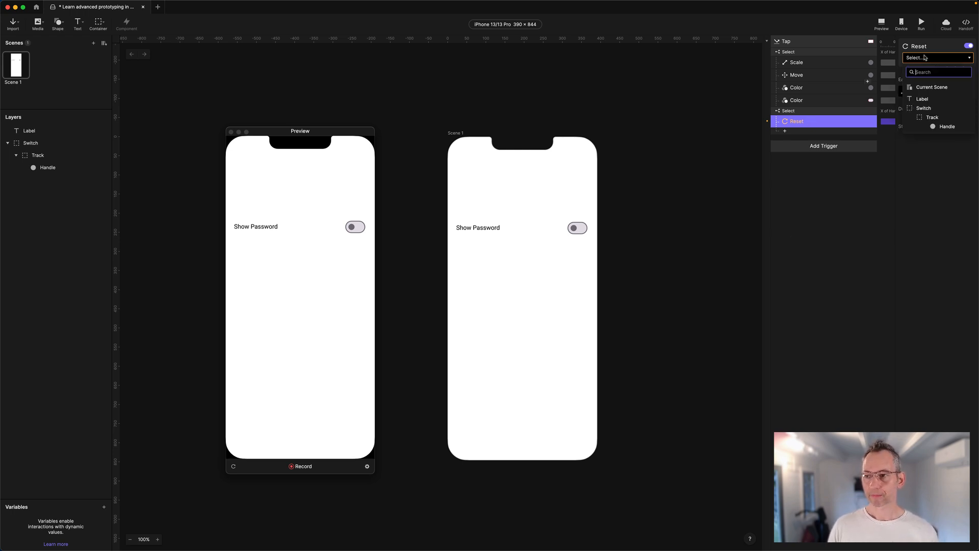
{"action": "left_click", "coordinate": [927, 118]}
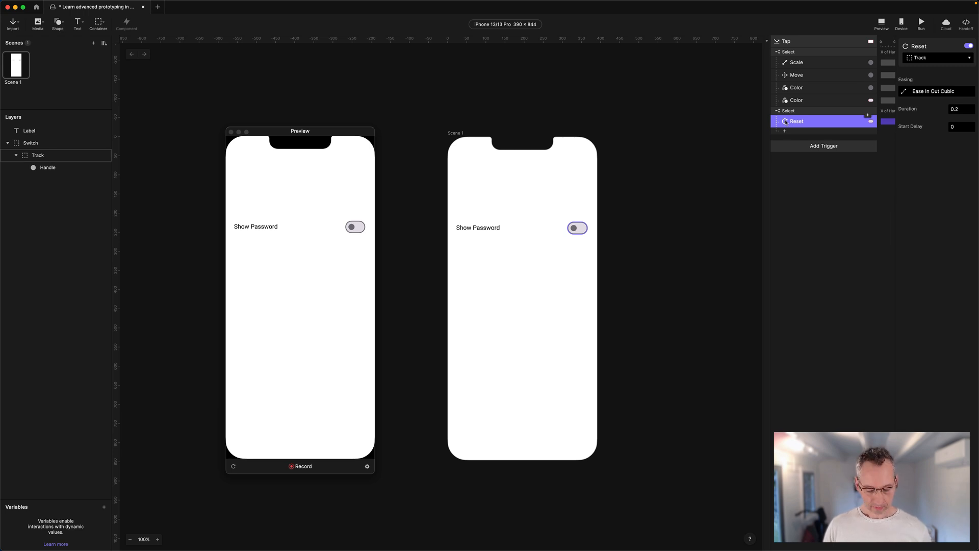
- Duplicate the Track's Reset response and retarget the copy to the Handle
{"action": "key", "text": "super+d"}
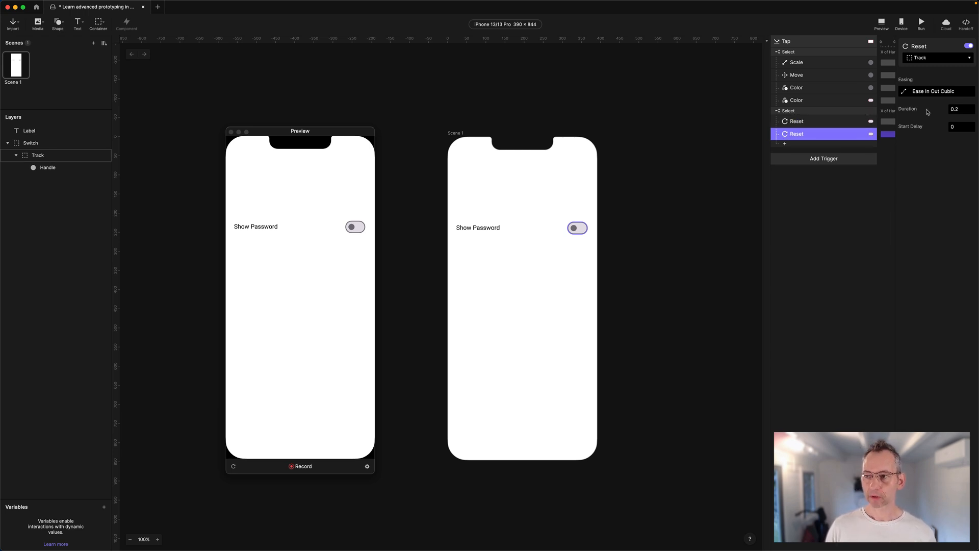
{"action": "left_click", "coordinate": [933, 60]}
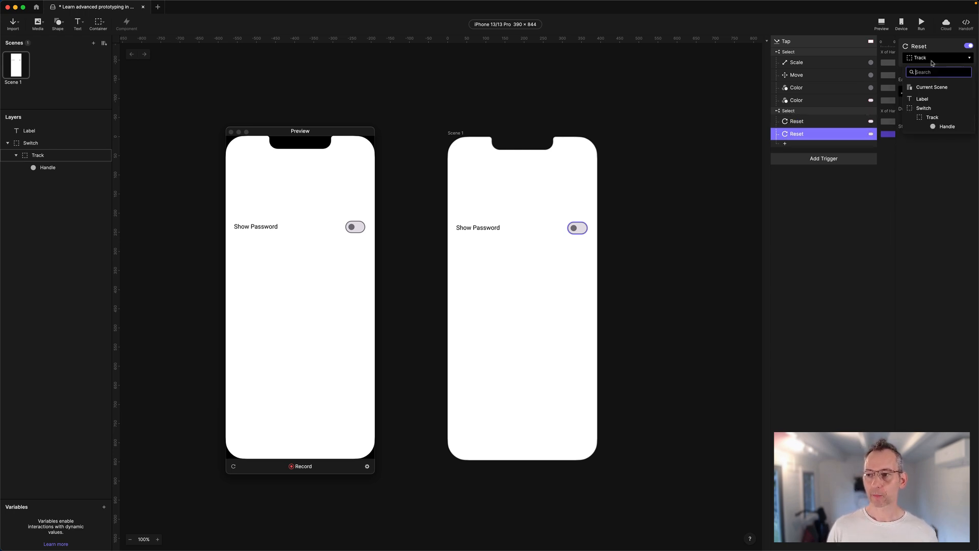
{"action": "left_click", "coordinate": [944, 128]}
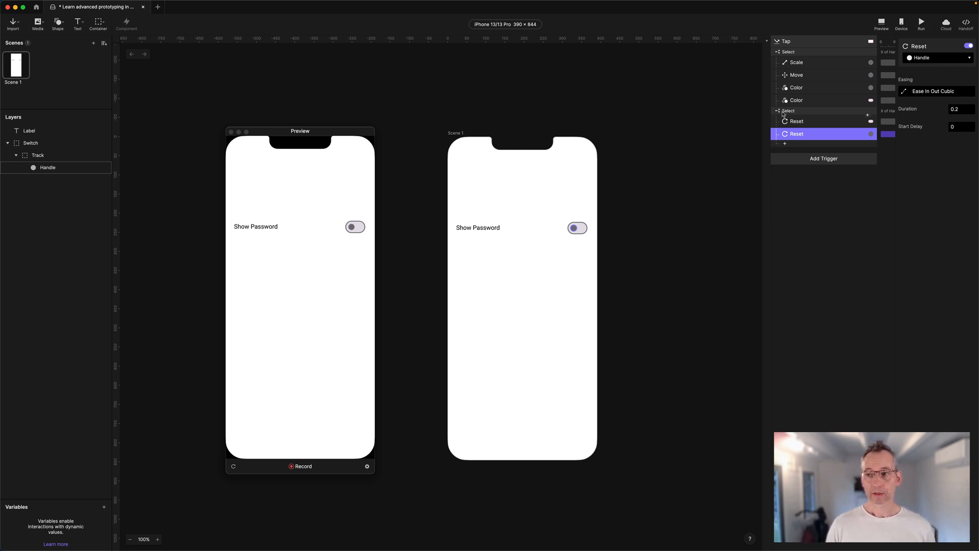
- Test the Show Password switch in the preview by toggling it on and off
{"action": "left_click", "coordinate": [352, 228]}
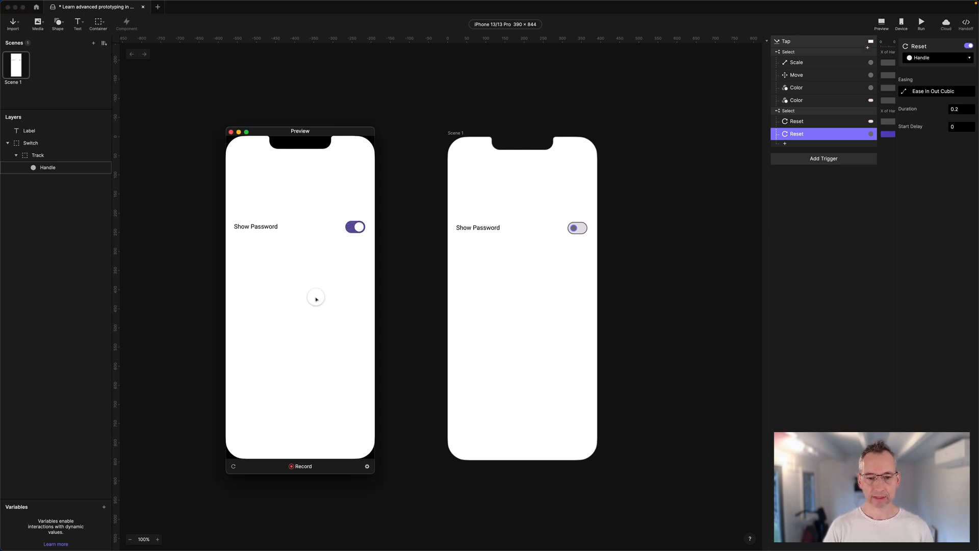
{"action": "left_click", "coordinate": [354, 227]}
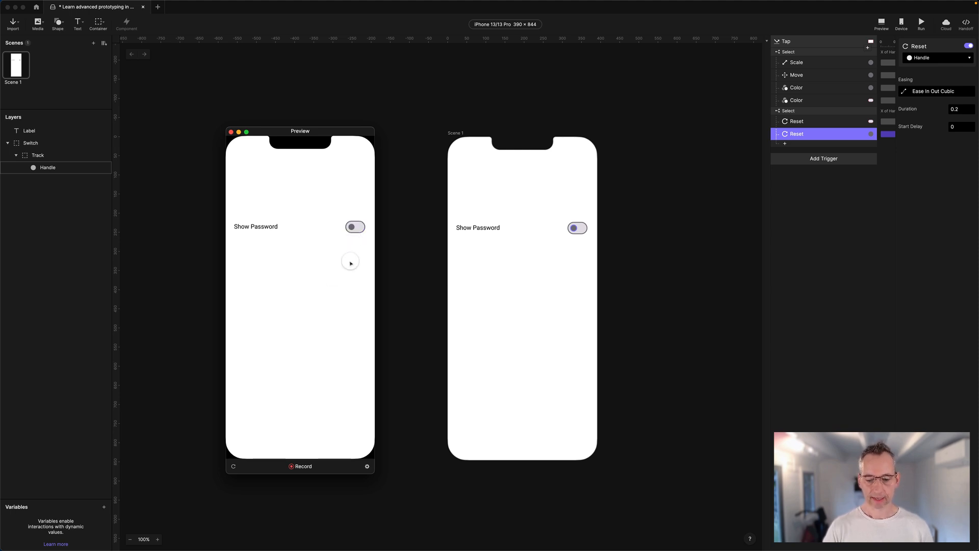
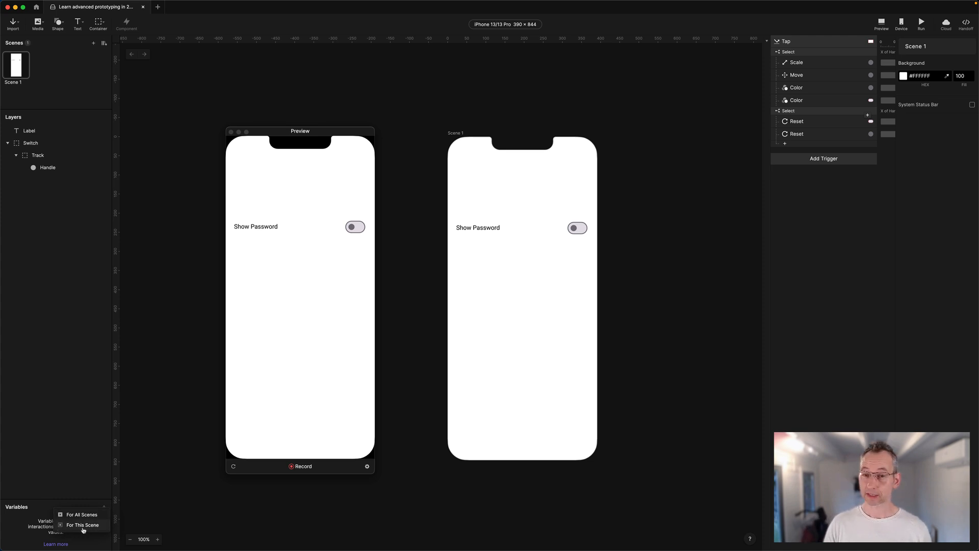
- Create a variable for this scene only and name it State
{"action": "left_click", "coordinate": [83, 526]}
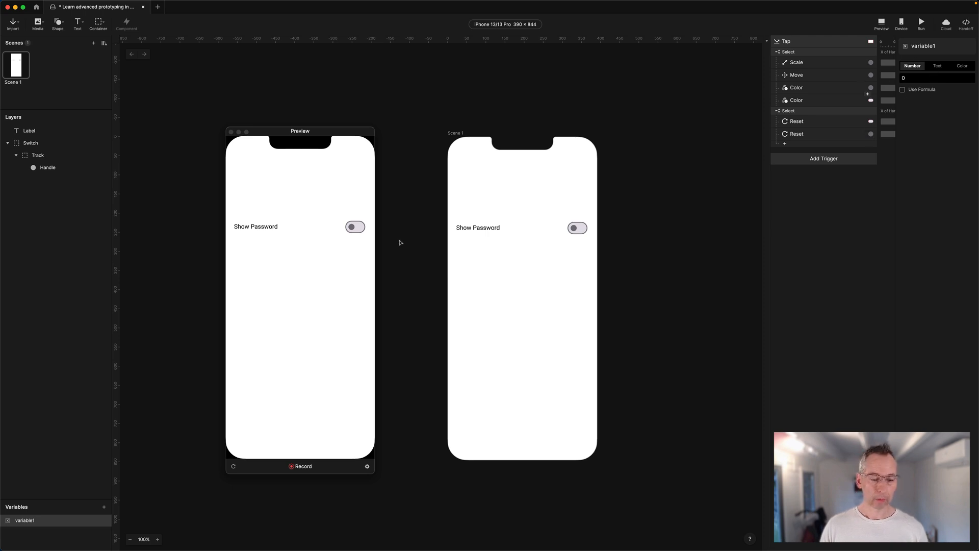
{"action": "double_click", "coordinate": [27, 520]}
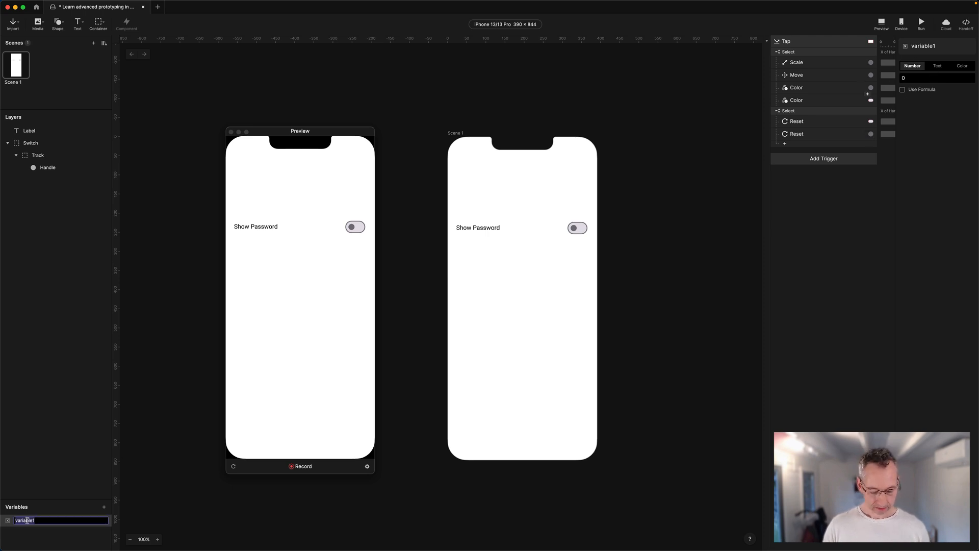
{"action": "type", "text": "State"}
{"action": "key", "text": "Return"}
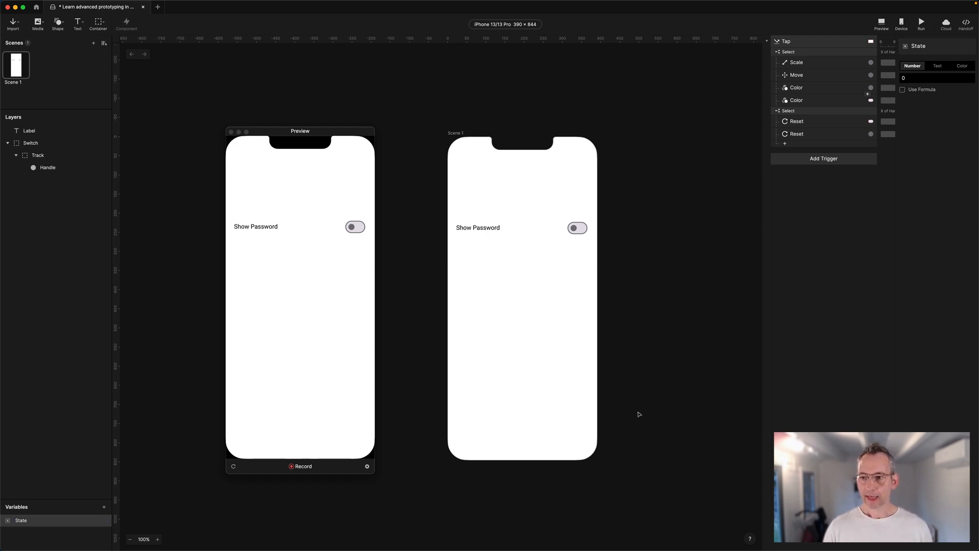
- Change the first Select condition to check whether the State variable equals 0
{"action": "left_click", "coordinate": [796, 53]}
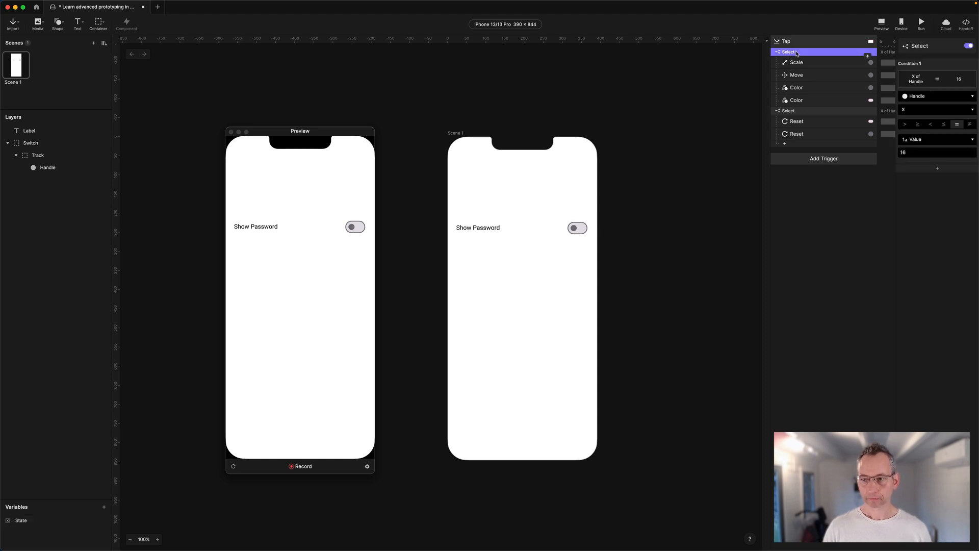
{"action": "left_click", "coordinate": [921, 98]}
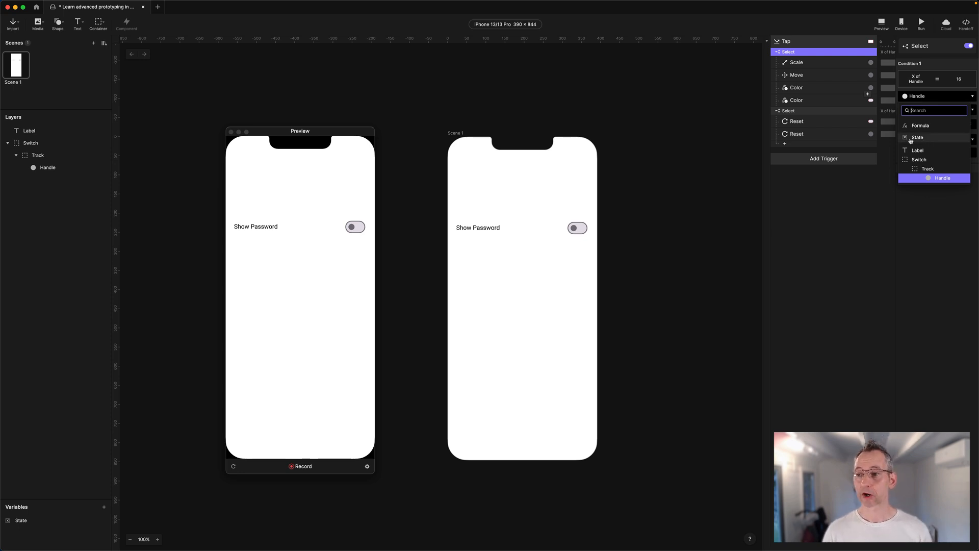
{"action": "left_click", "coordinate": [911, 140]}
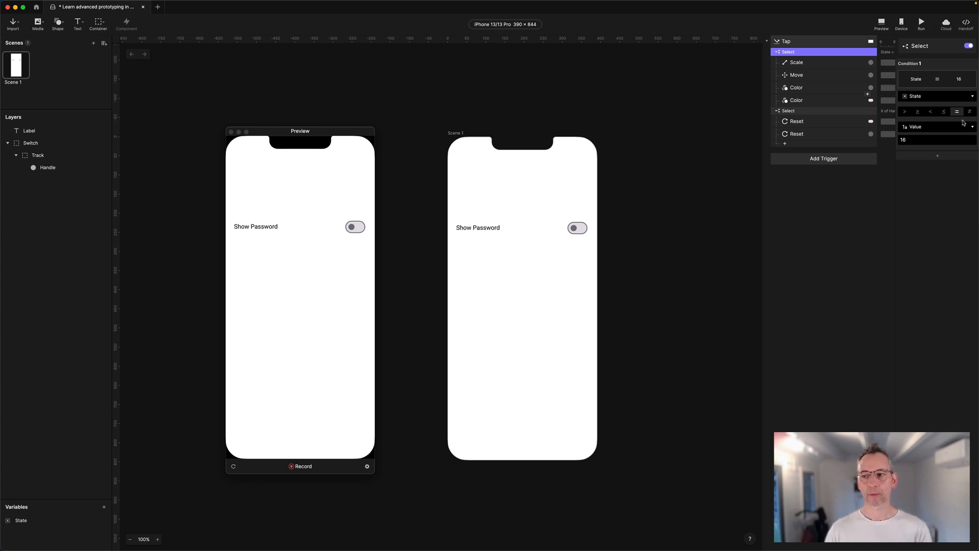
{"action": "left_click", "coordinate": [910, 139]}
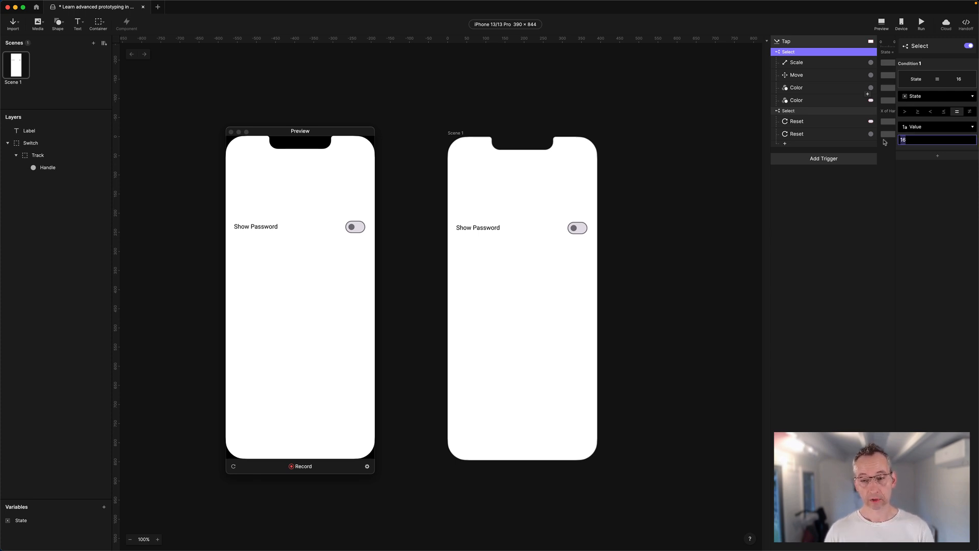
{"action": "type", "text": "0"}
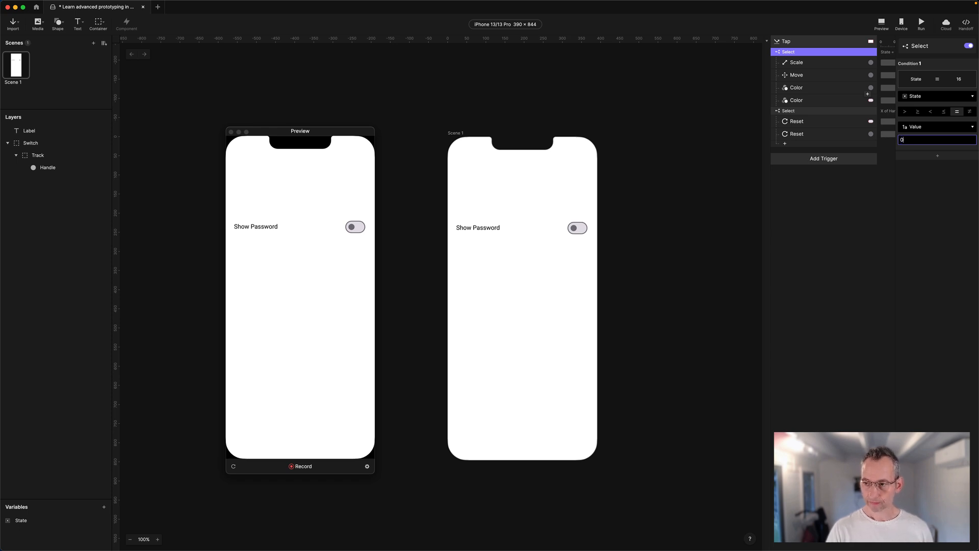
{"action": "key", "text": "Return"}
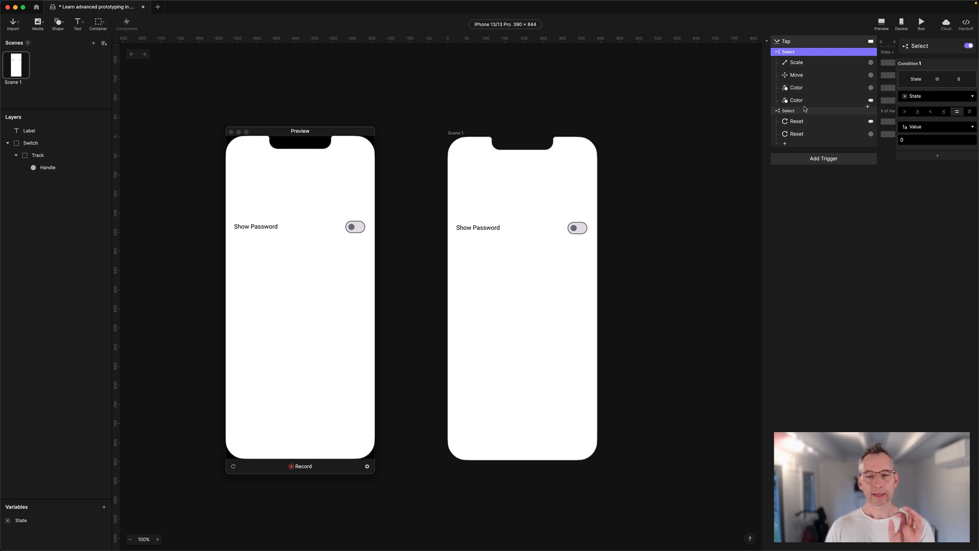
- Add an Assign response at the end of the first Select condition that sets the State variable to 1
{"action": "left_click", "coordinate": [867, 108]}
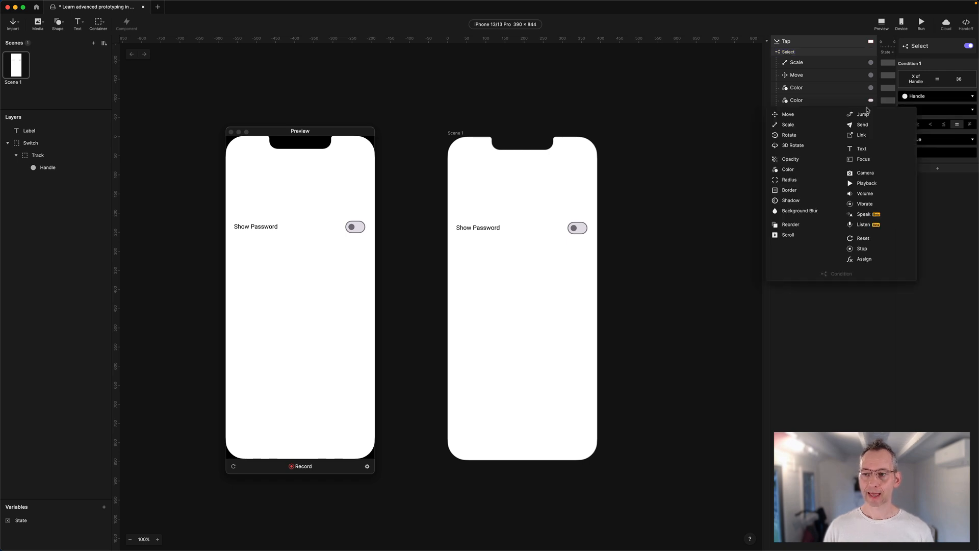
{"action": "left_click", "coordinate": [864, 260]}
{"action": "left_click", "coordinate": [921, 57]}
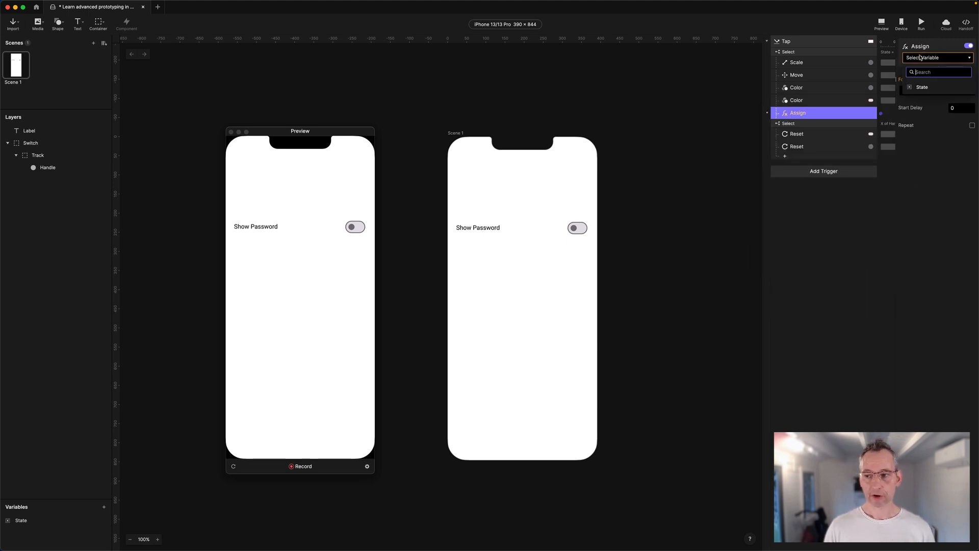
{"action": "left_click", "coordinate": [921, 88]}
{"action": "left_click", "coordinate": [911, 91]}
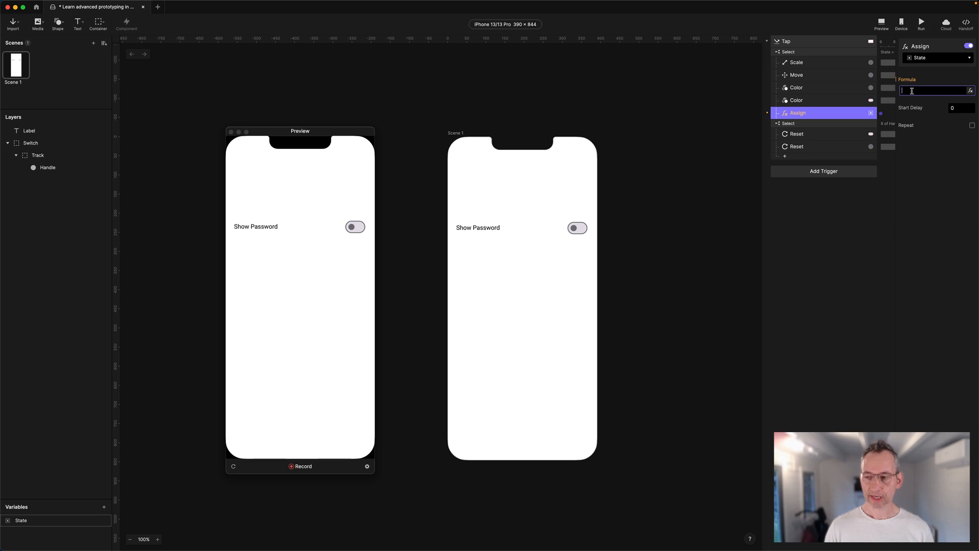
{"action": "key", "text": "Return"}
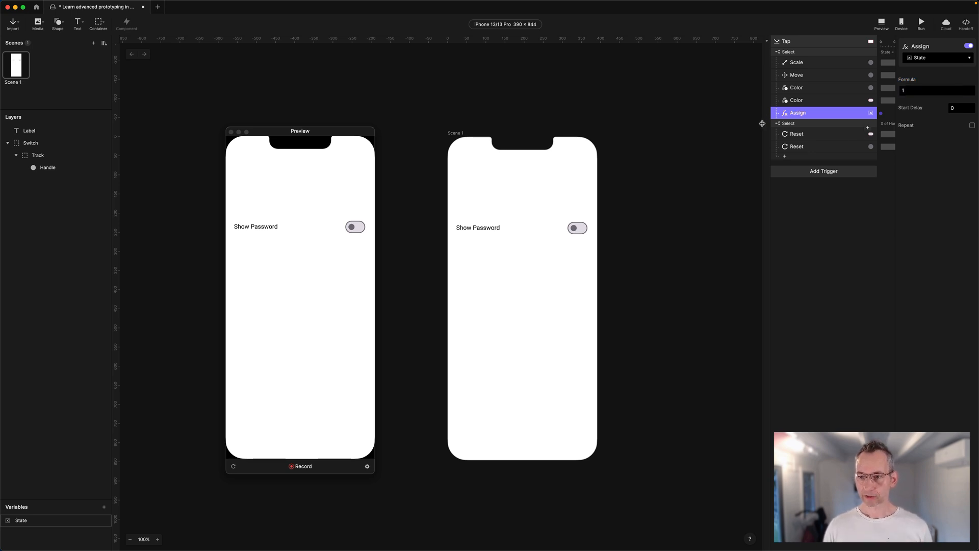
- Change the second Select condition to check whether the State variable equals 1
{"action": "left_click", "coordinate": [794, 125]}
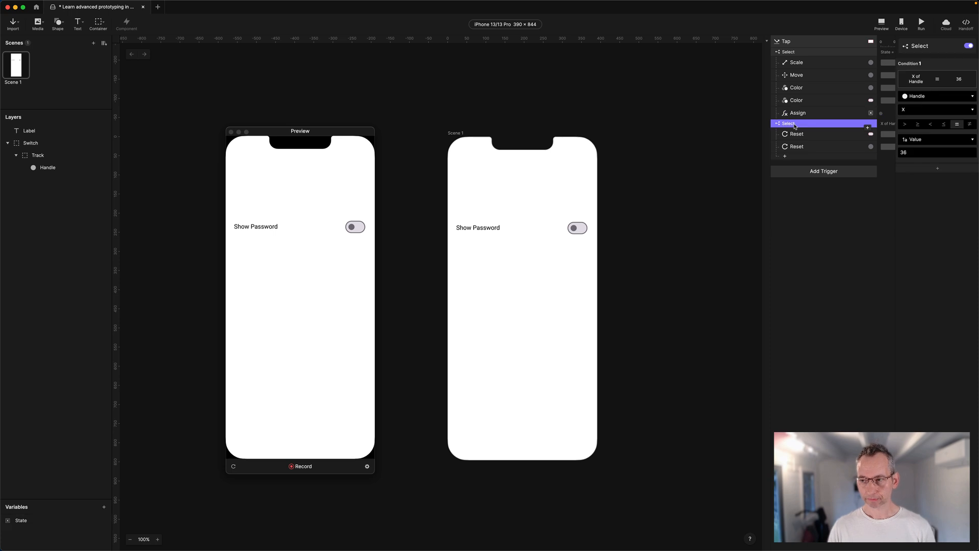
{"action": "left_click", "coordinate": [936, 100]}
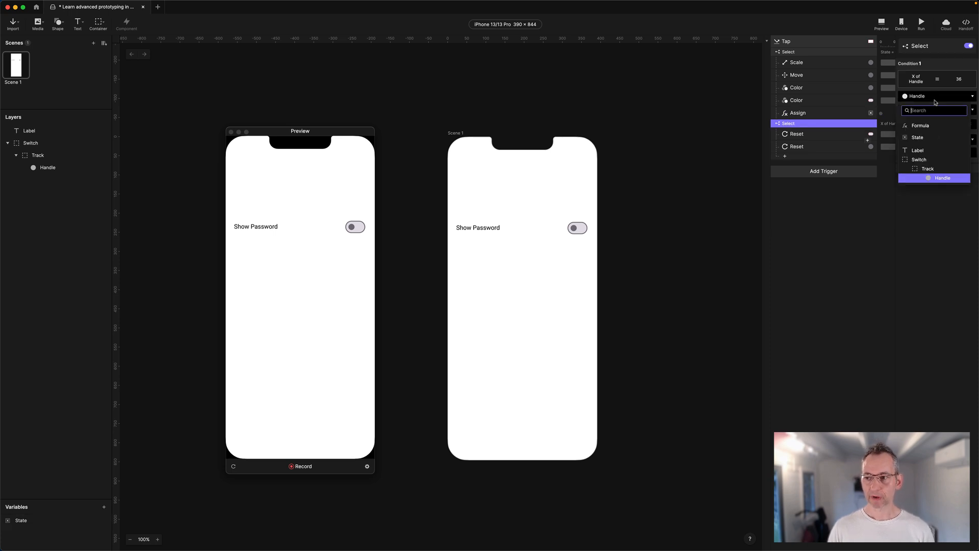
{"action": "left_click", "coordinate": [927, 138]}
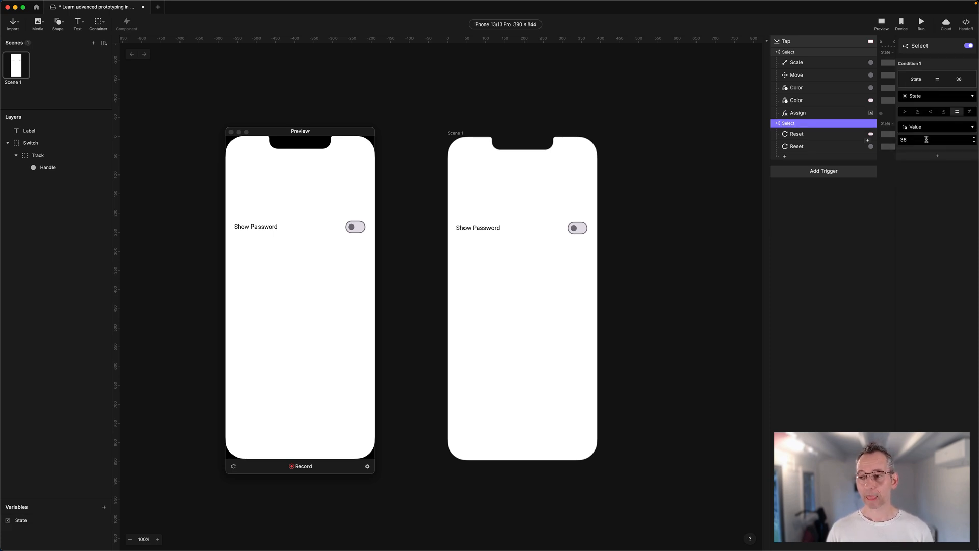
{"action": "left_click", "coordinate": [903, 142]}
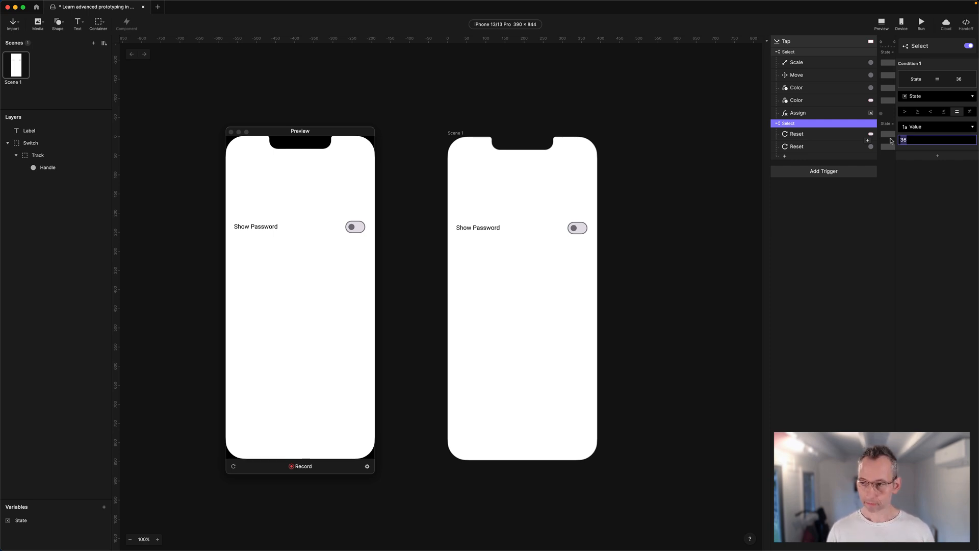
{"action": "type", "text": "1"}
{"action": "key", "text": "Return"}
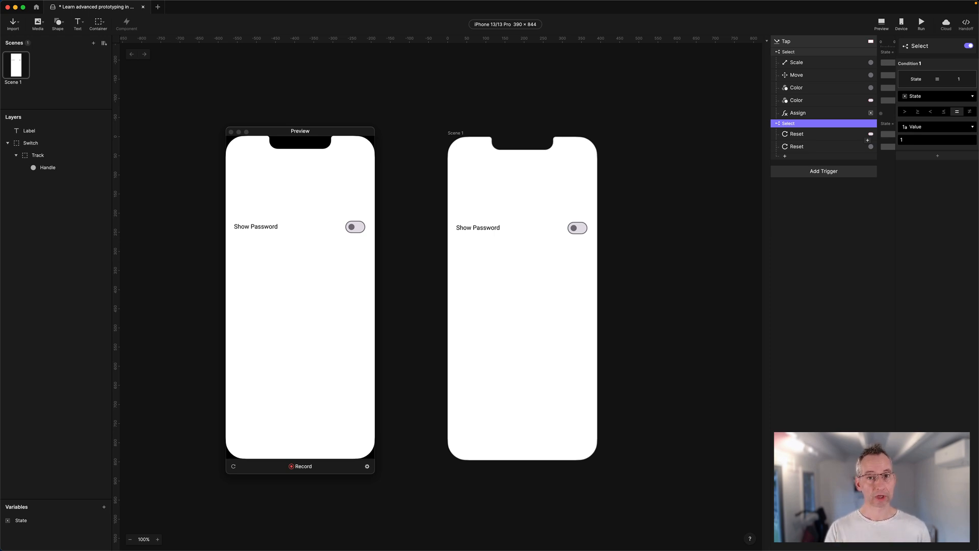
- Copy the Assign response to the end of the second Select condition and set its formula to 0
{"action": "left_click", "coordinate": [804, 115]}
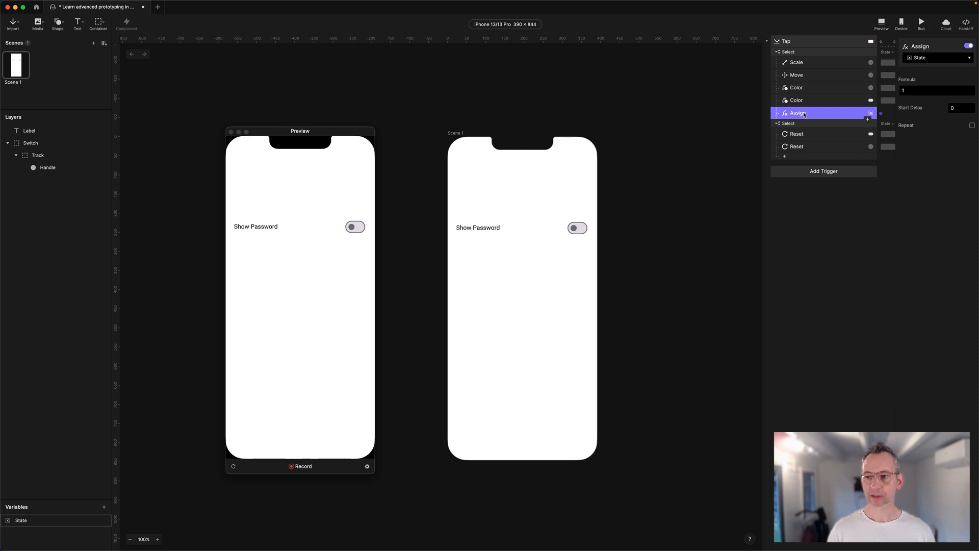
{"action": "left_click", "coordinate": [797, 147]}
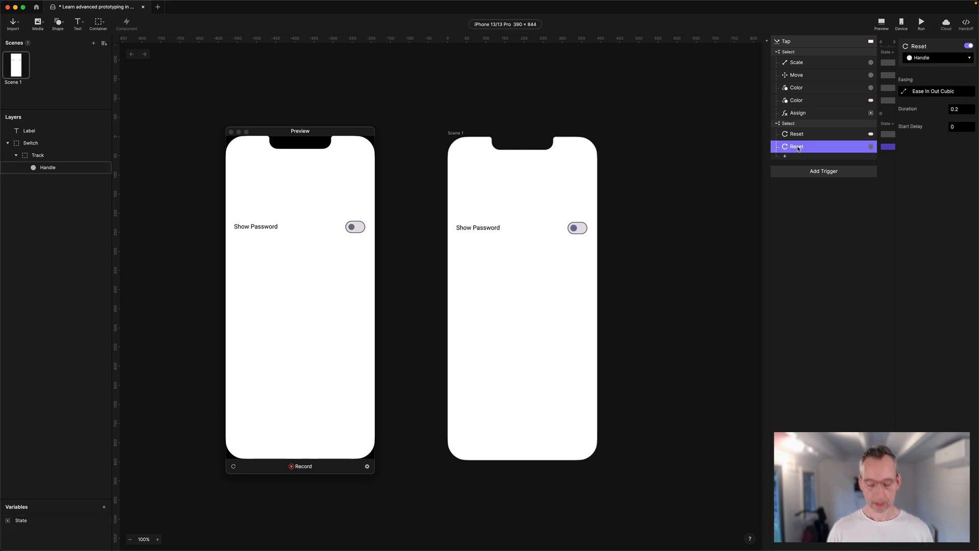
{"action": "key", "text": "super+v"}
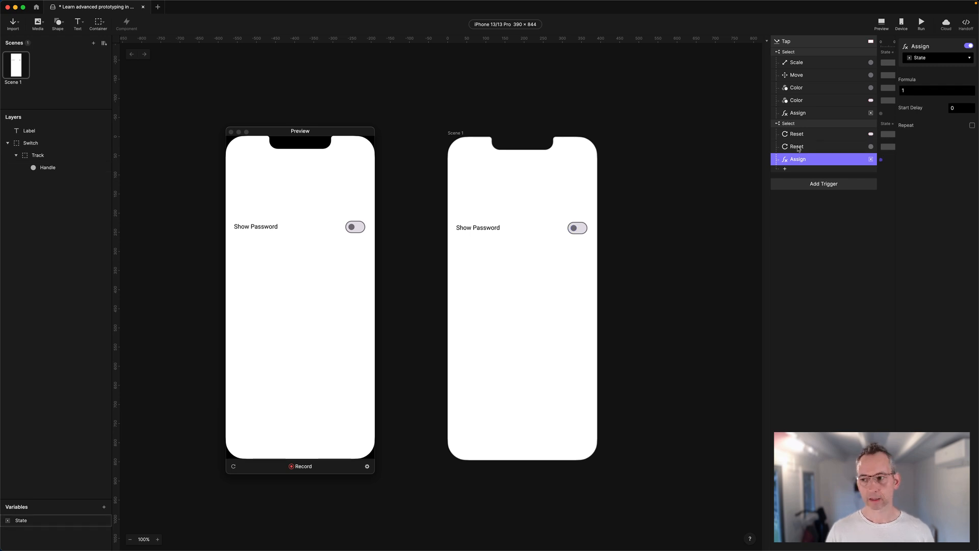
{"action": "left_click", "coordinate": [899, 92]}
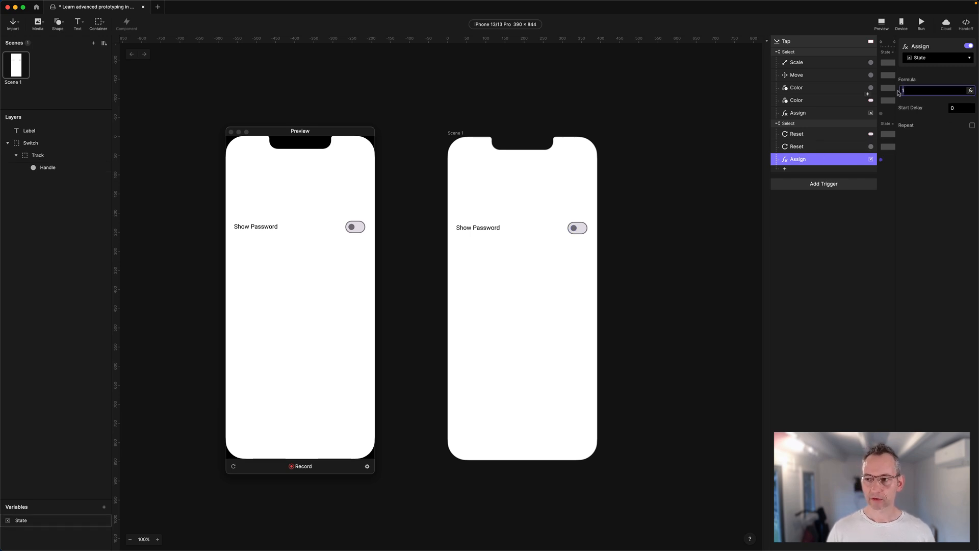
{"action": "type", "text": "0"}
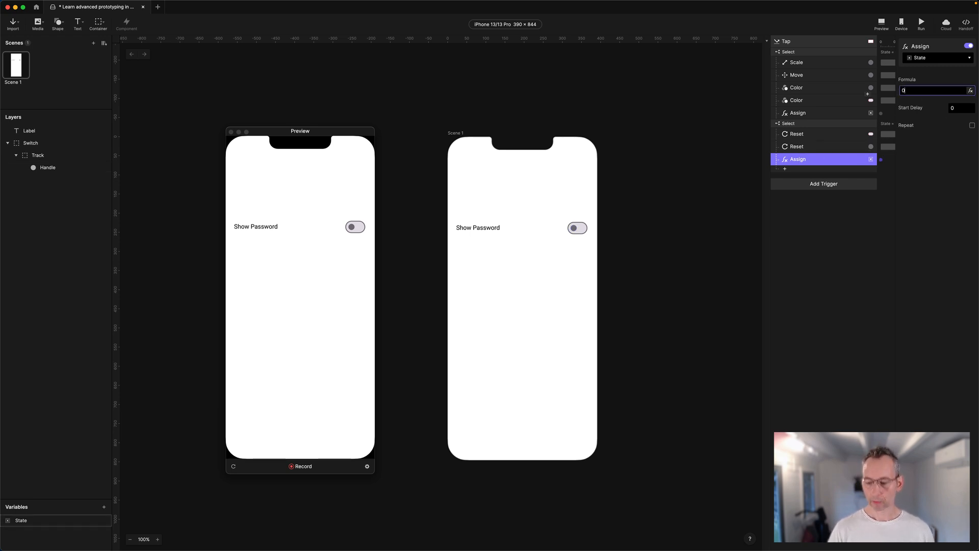
{"action": "key", "text": "Return"}
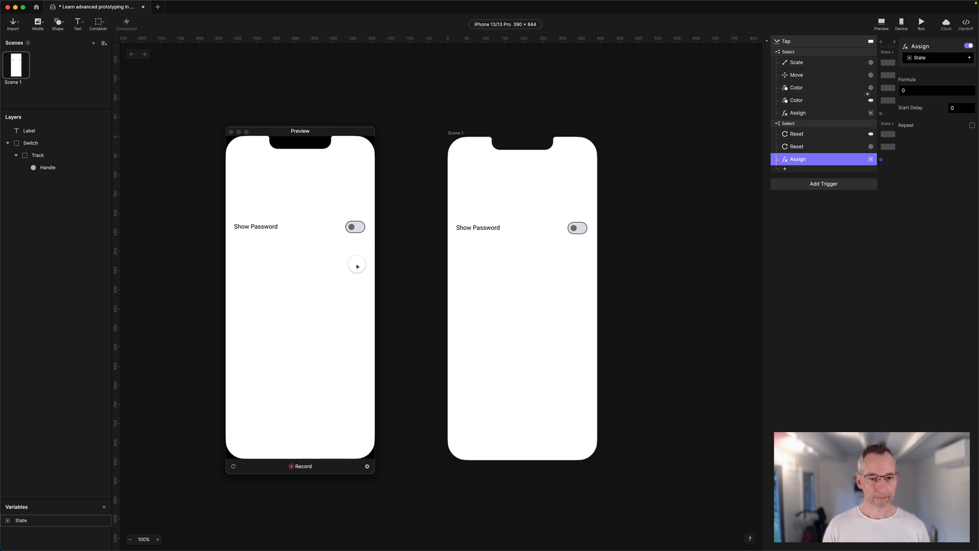
- Test the State-driven Show Password switch in the preview by turning it on and off
{"action": "left_click", "coordinate": [351, 227]}
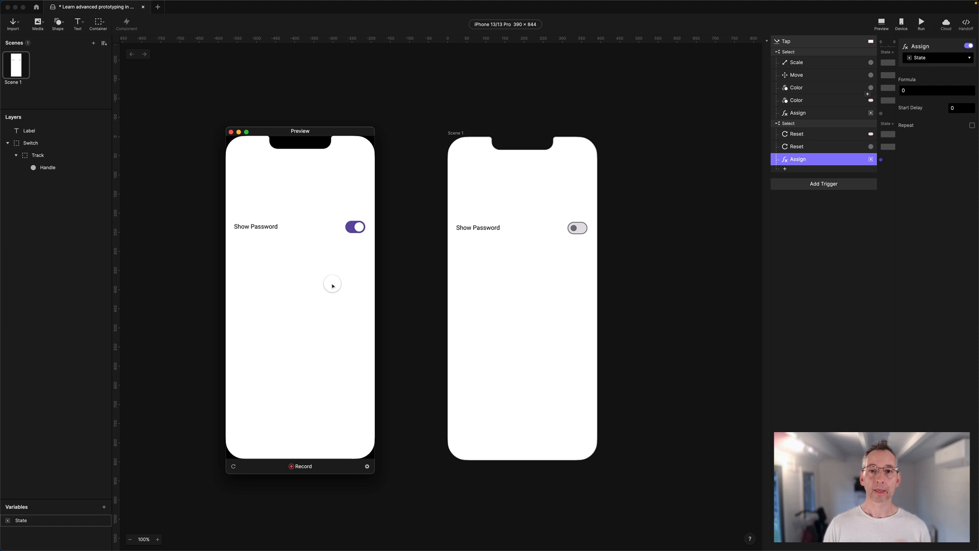
{"action": "left_click", "coordinate": [356, 228]}
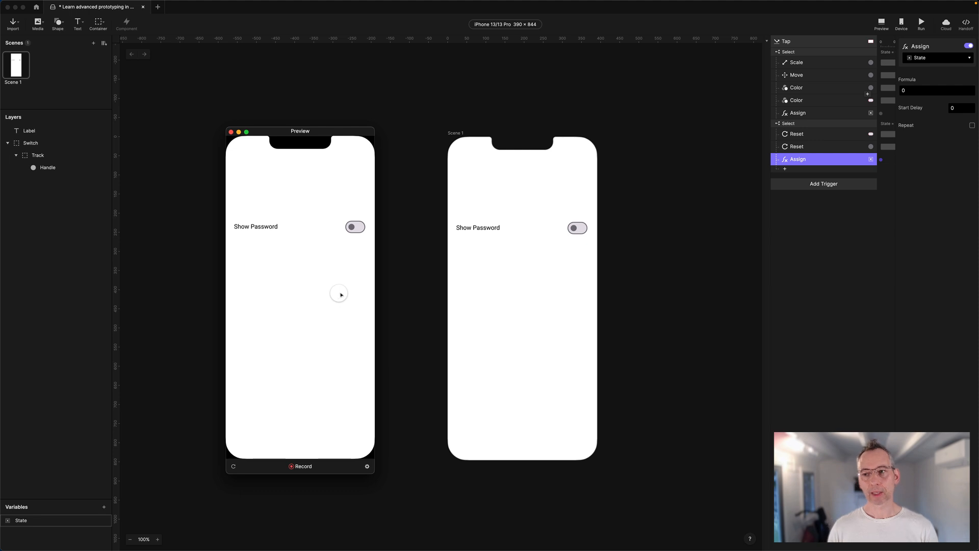
{"action": "left_click", "coordinate": [815, 74]}
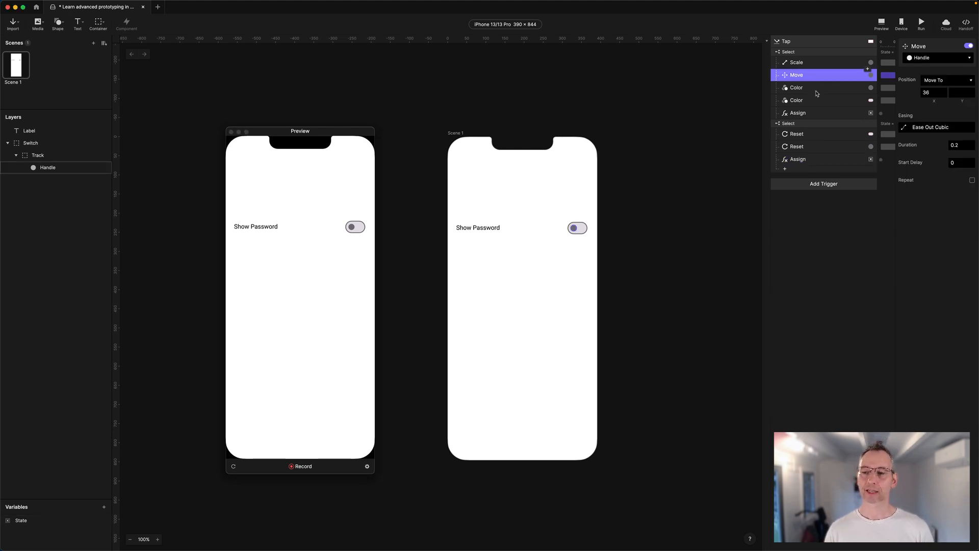
{"action": "left_click", "coordinate": [833, 291]}
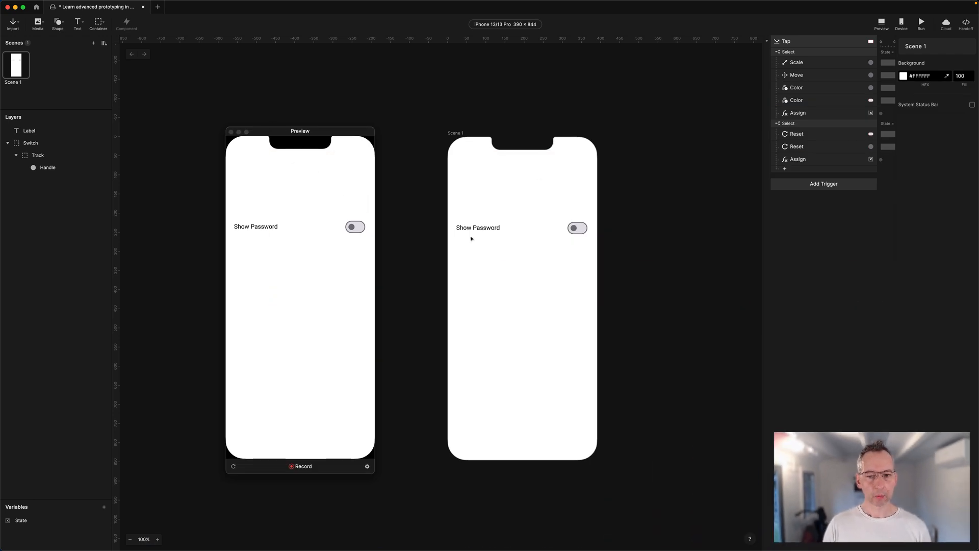
- Convert the Switch container in Scene 1 into a component
{"action": "left_click", "coordinate": [585, 230]}
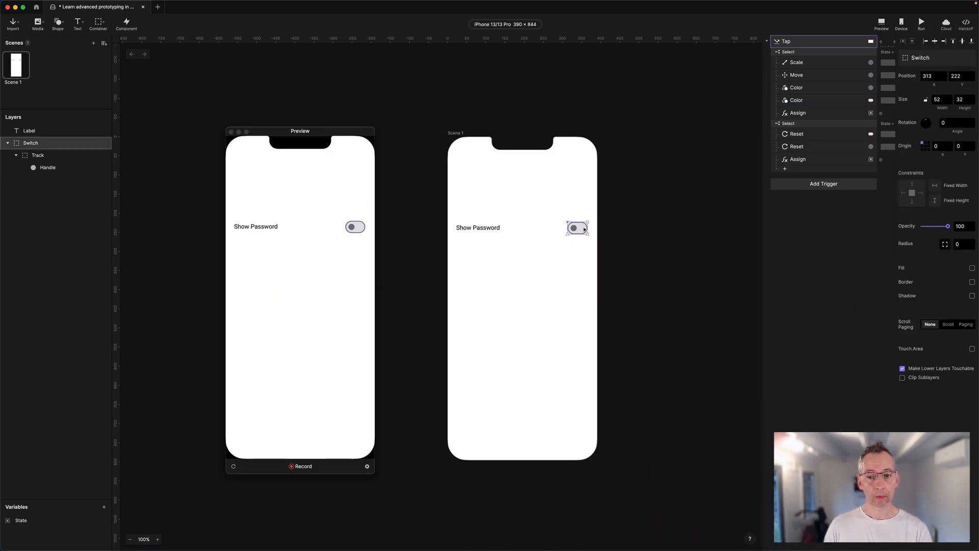
{"action": "left_click", "coordinate": [8, 143]}
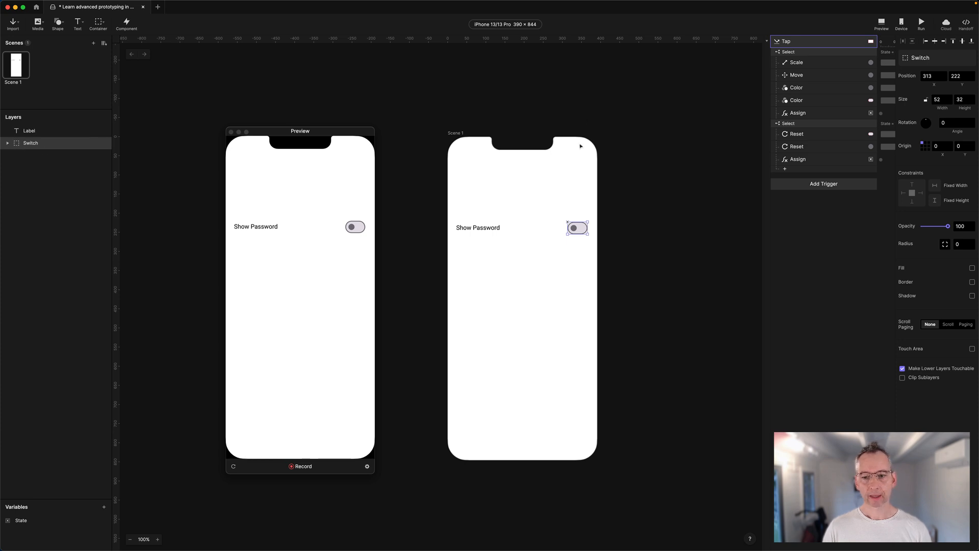
{"action": "left_click", "coordinate": [127, 24]}
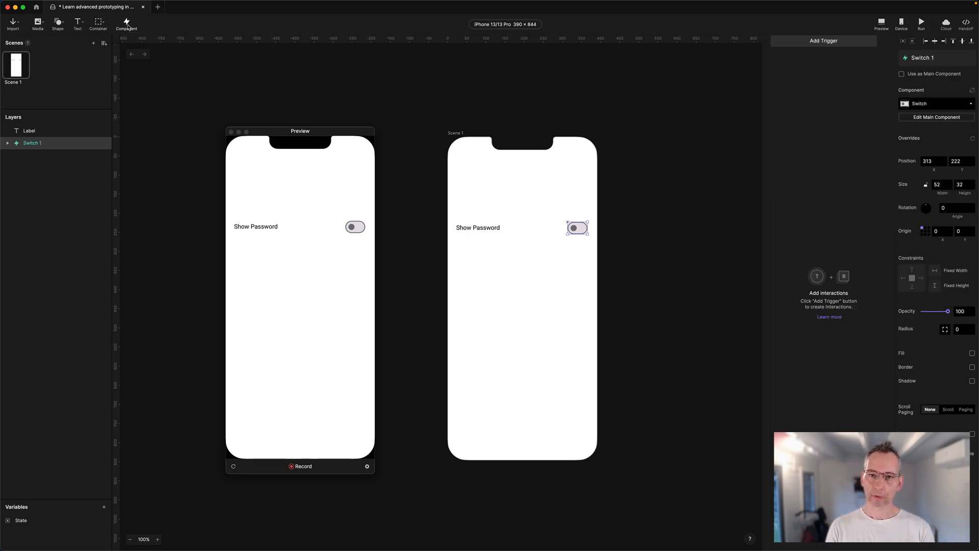
- Copy the scene's State variable into the Switch main component and return to Scene 1
{"action": "left_click", "coordinate": [28, 520]}
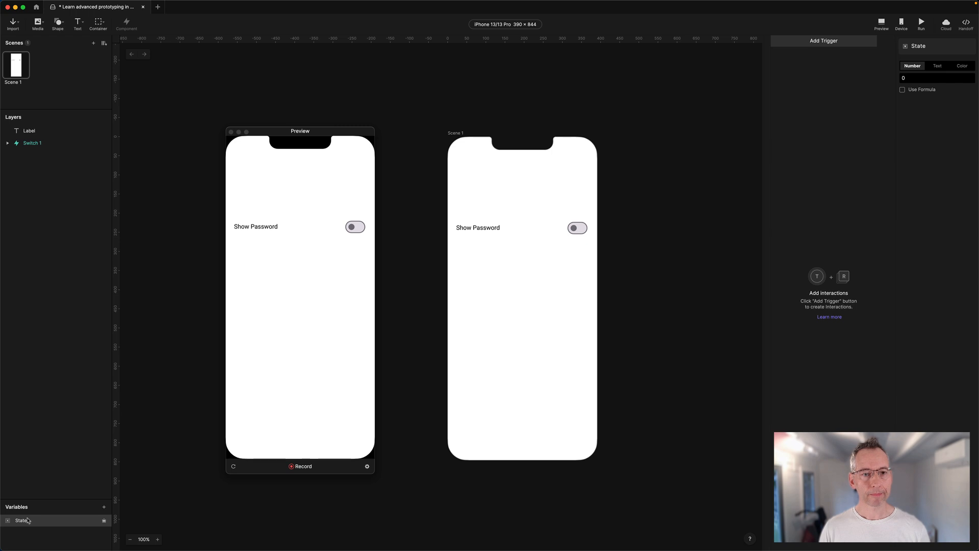
{"action": "key", "text": "super+c"}
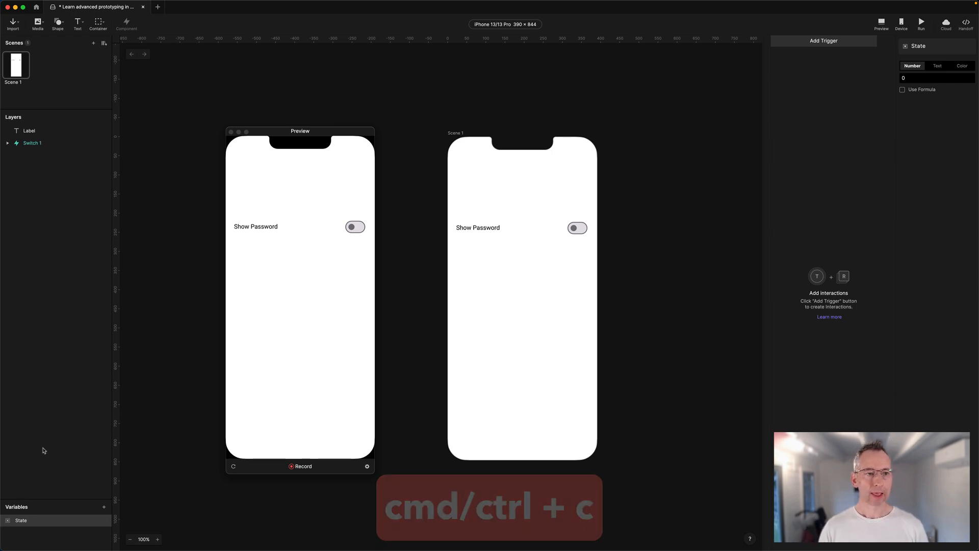
{"action": "left_click", "coordinate": [104, 43]}
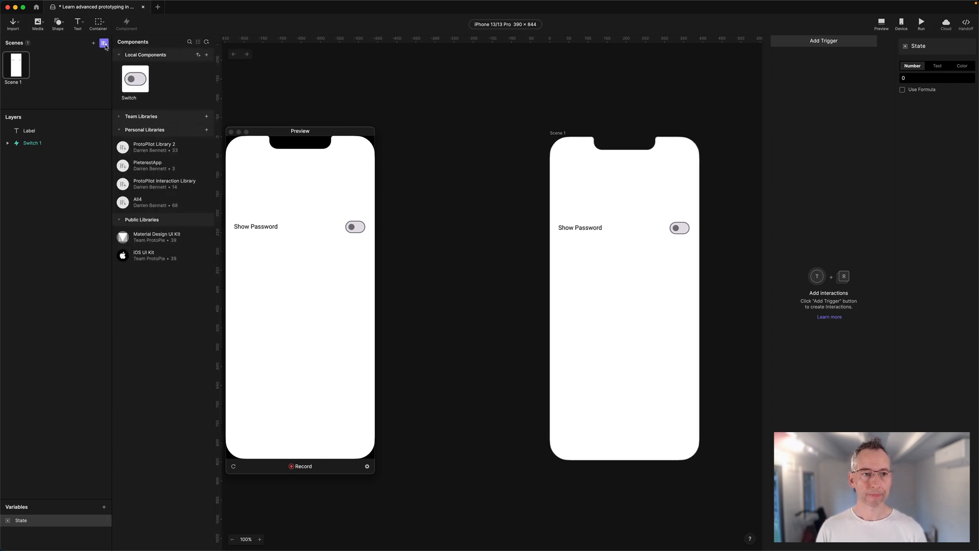
{"action": "double_click", "coordinate": [137, 83]}
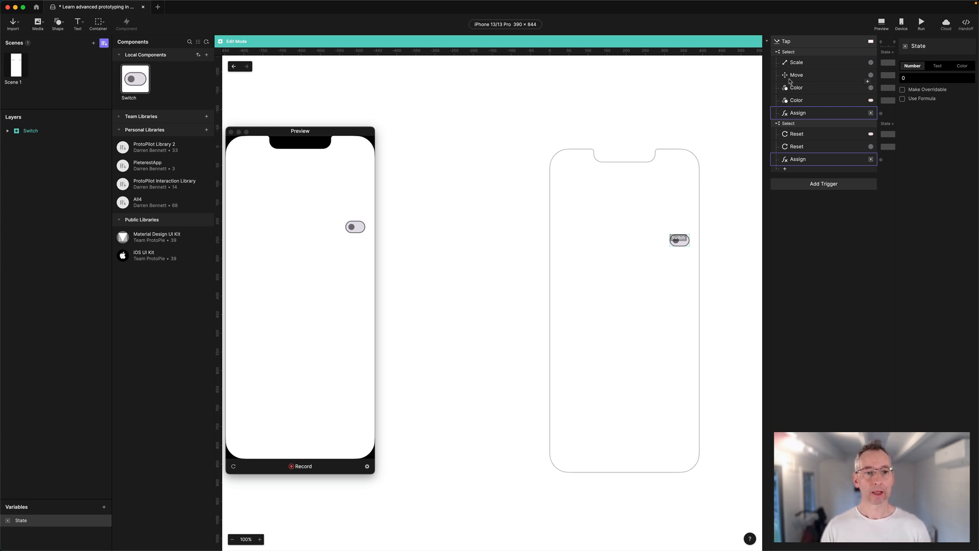
{"action": "left_click", "coordinate": [234, 67]}
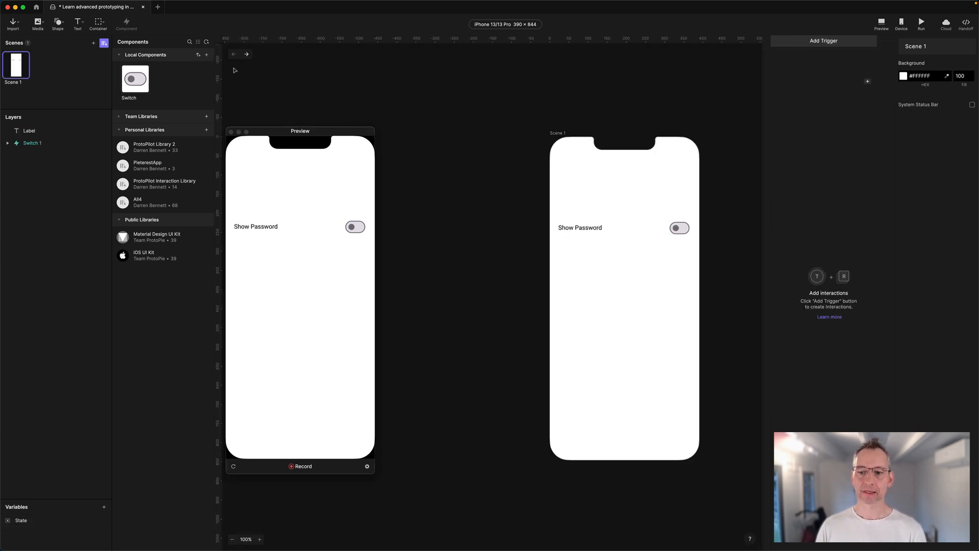
- Place two more instances of the Switch component in Scene 1 below the Show Password row
{"action": "left_click", "coordinate": [679, 228]}
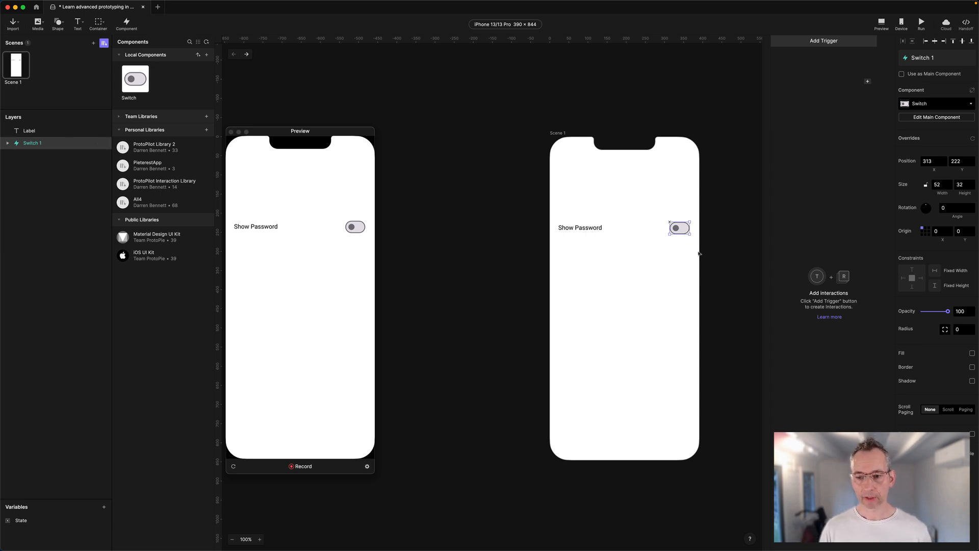
{"action": "left_click", "coordinate": [127, 87]}
{"action": "left_click_drag", "start_coordinate": [262, 177], "coordinate": [643, 321]}
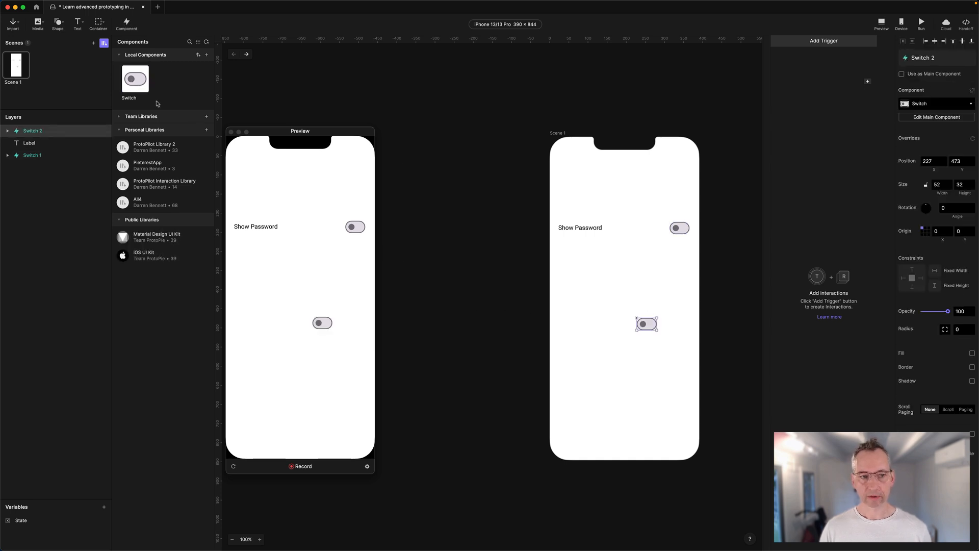
{"action": "left_click_drag", "start_coordinate": [136, 79], "coordinate": [638, 418]}
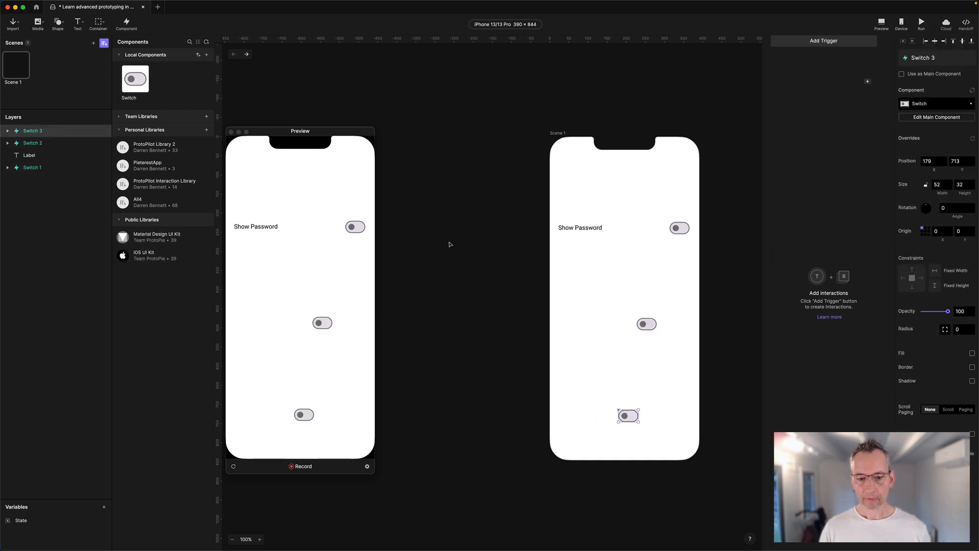
- Test the two added Switch instances in the preview by toggling each of them on and off
{"action": "left_click", "coordinate": [322, 323]}
{"action": "left_click", "coordinate": [304, 415]}
{"action": "left_click", "coordinate": [304, 414]}
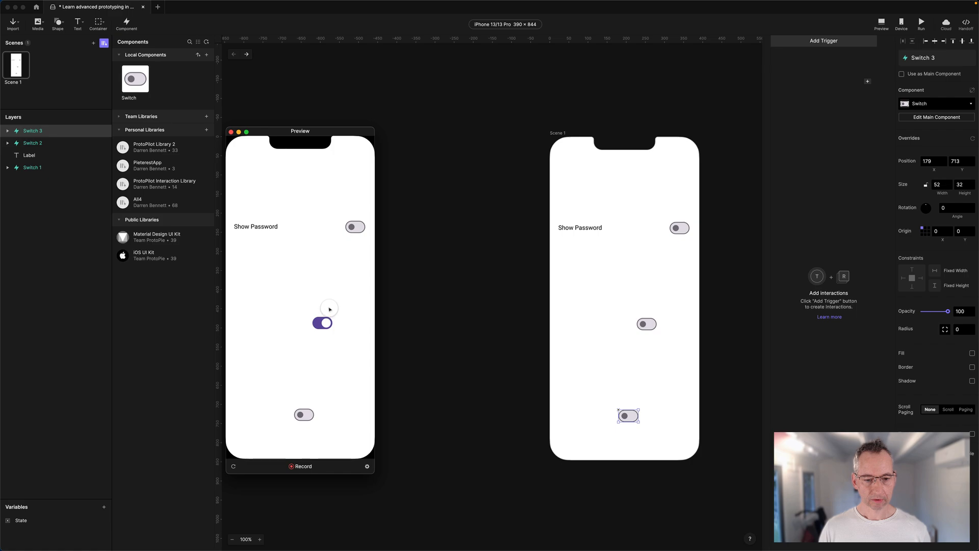
{"action": "left_click", "coordinate": [323, 324]}
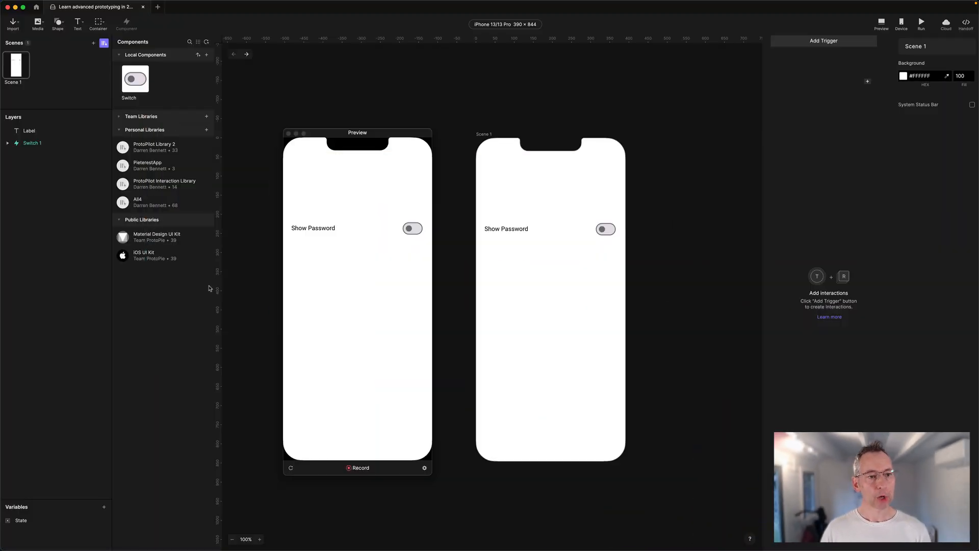
- Open the Switch main component for editing and add a Color variable named Selected_Color
{"action": "double_click", "coordinate": [135, 80]}
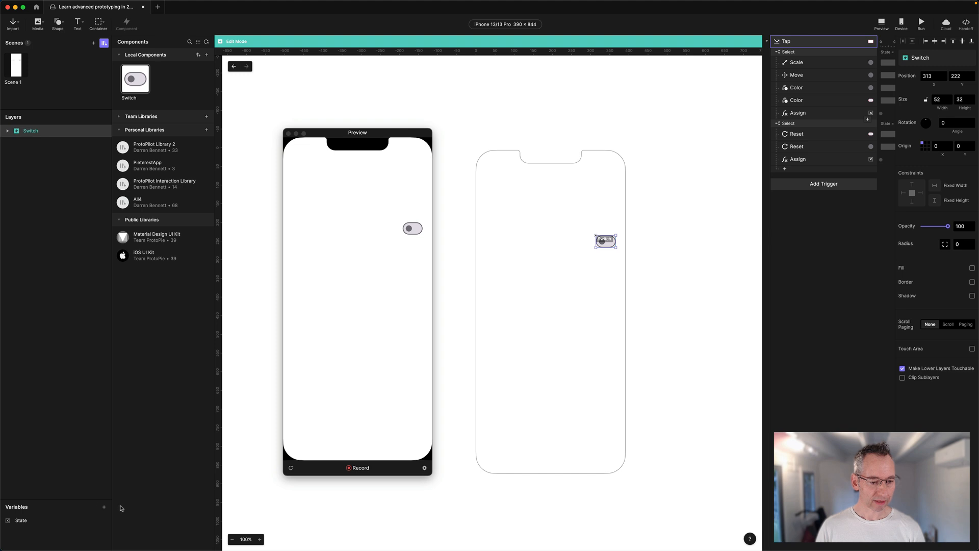
{"action": "left_click", "coordinate": [104, 507]}
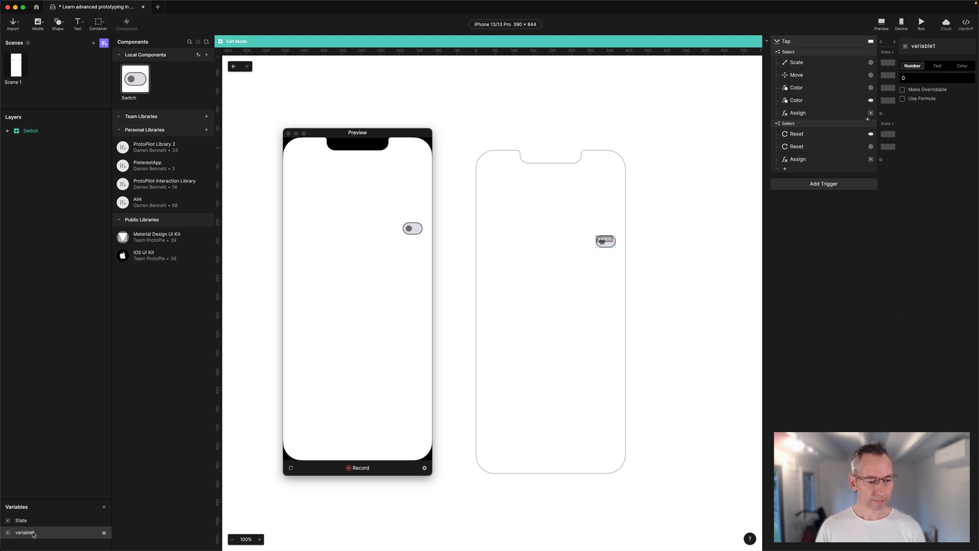
{"action": "left_click", "coordinate": [962, 66]}
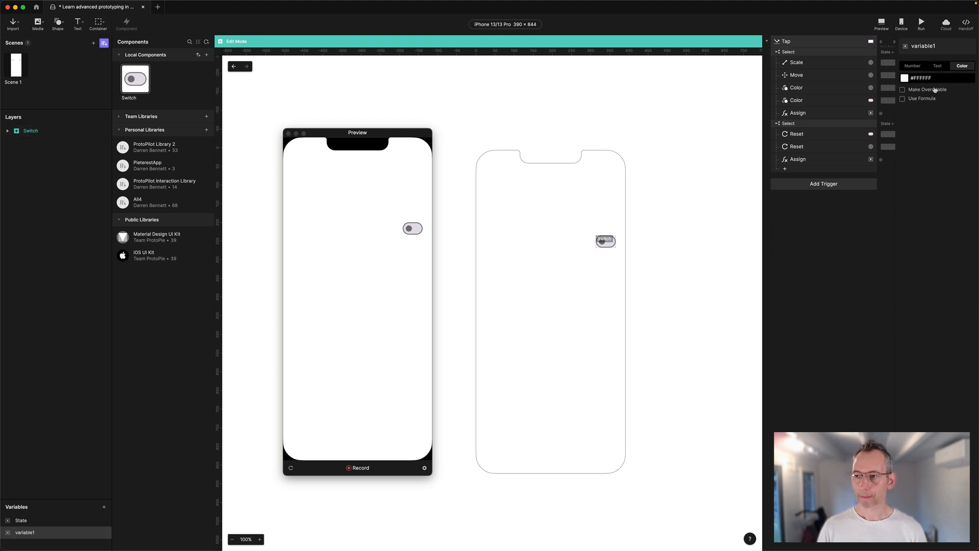
{"action": "double_click", "coordinate": [24, 532]}
{"action": "type", "text": "Selecterd"}
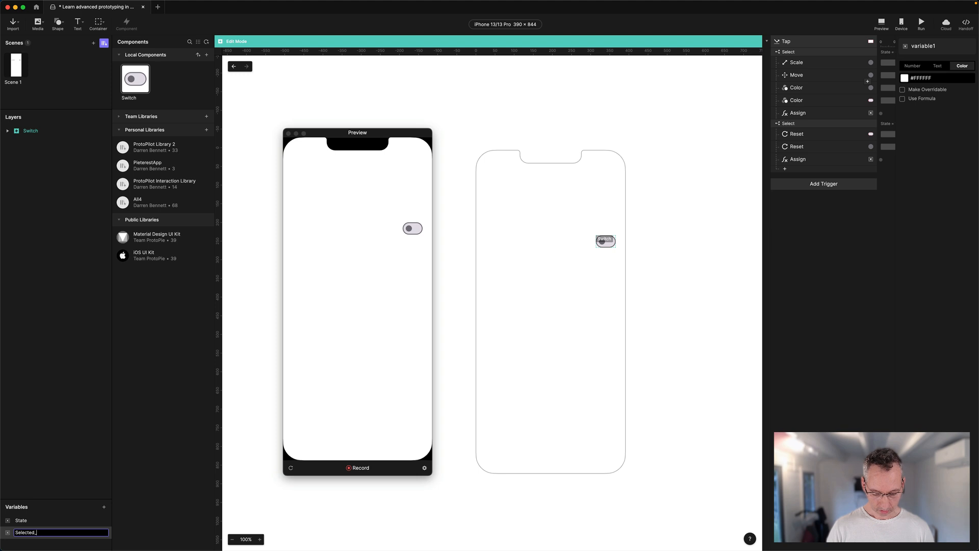
{"action": "type", "text": "Color"}
{"action": "key", "text": "Return"}
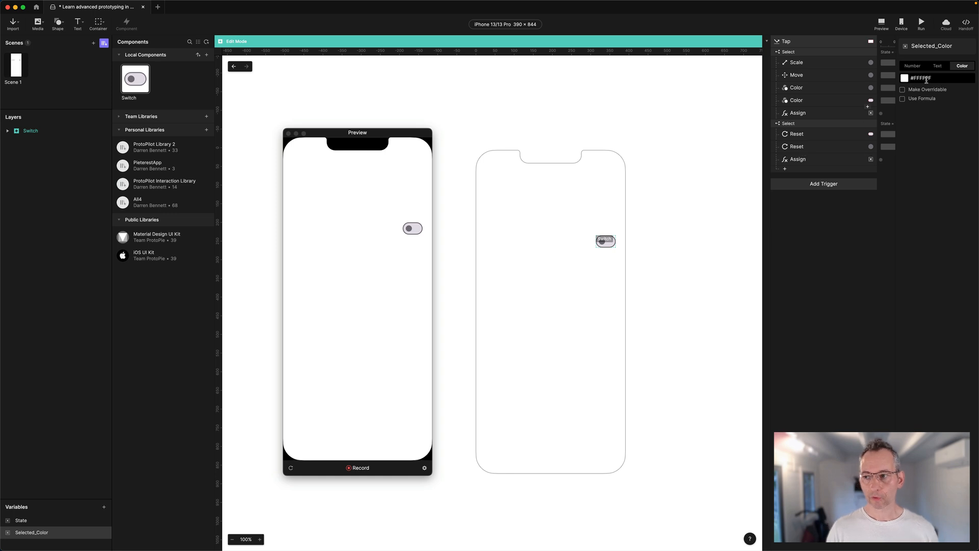
- Set the Selected_Color variable's default to #6750A4 and make it overridable
{"action": "left_click_drag", "start_coordinate": [933, 80], "coordinate": [915, 80]}
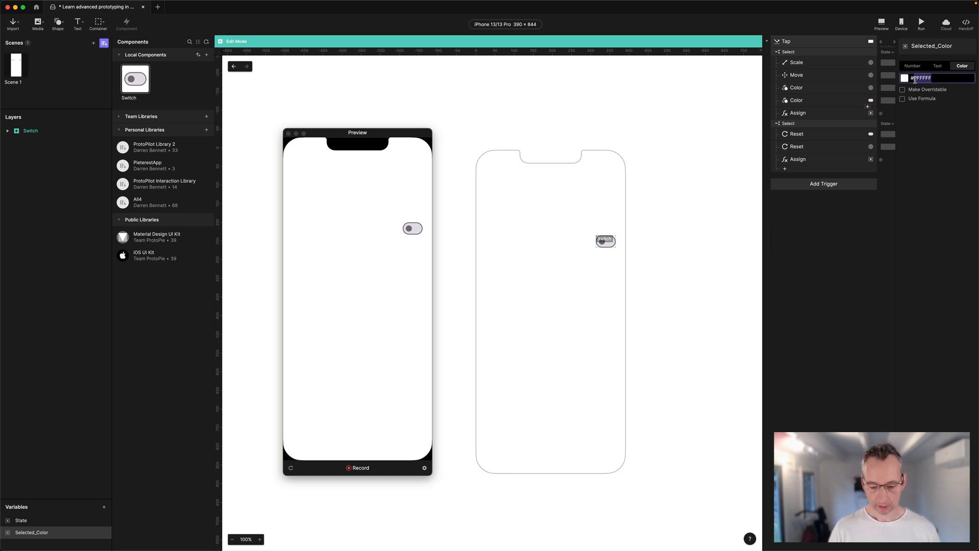
{"action": "type", "text": "6"}
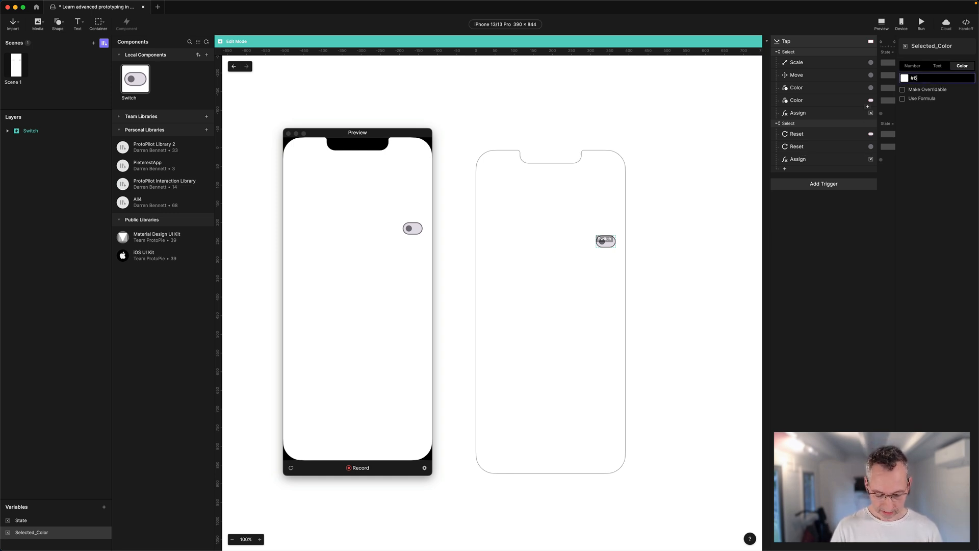
{"action": "type", "text": "750A4"}
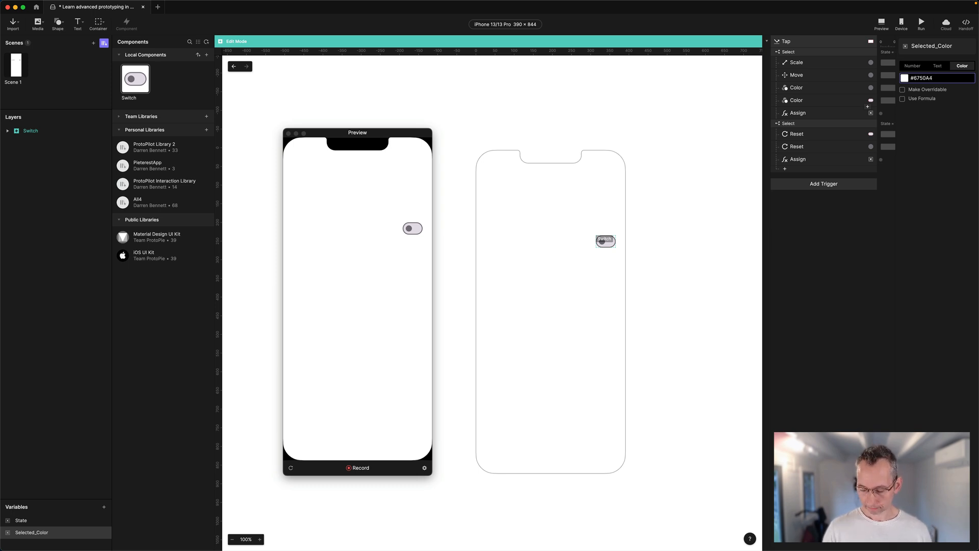
{"action": "key", "text": "Return"}
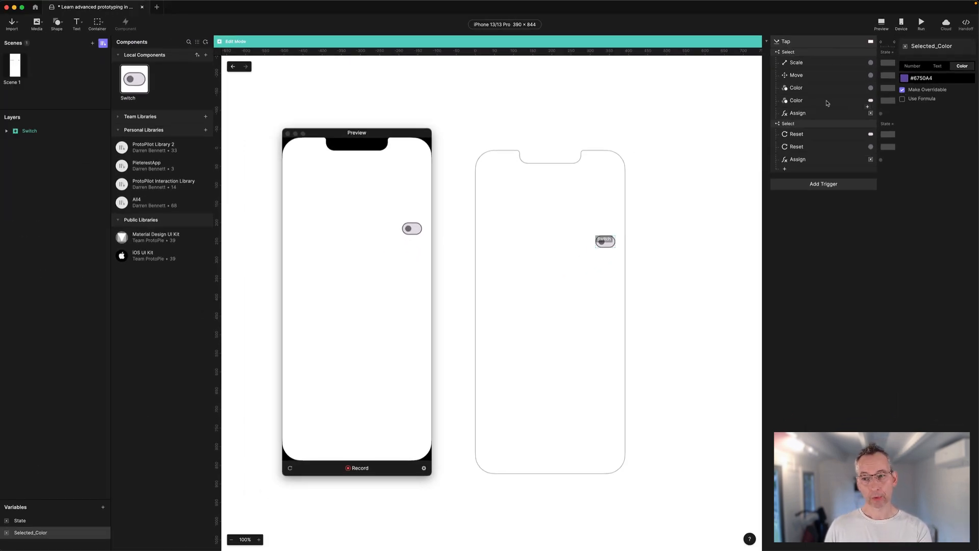
- Replace the fill color in the Track layer's Color response with a formula that uses the Selected_Color variable
{"action": "left_click", "coordinate": [793, 91]}
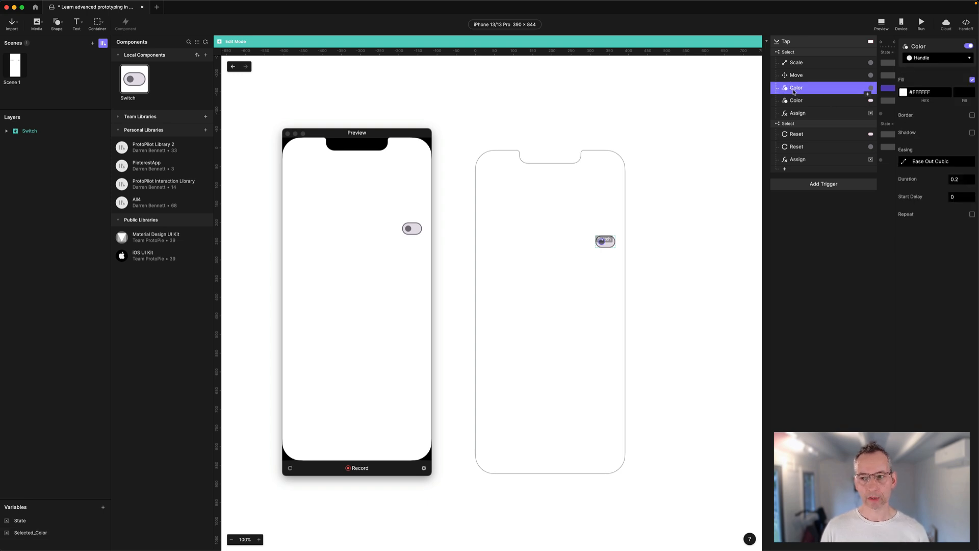
{"action": "left_click", "coordinate": [796, 104]}
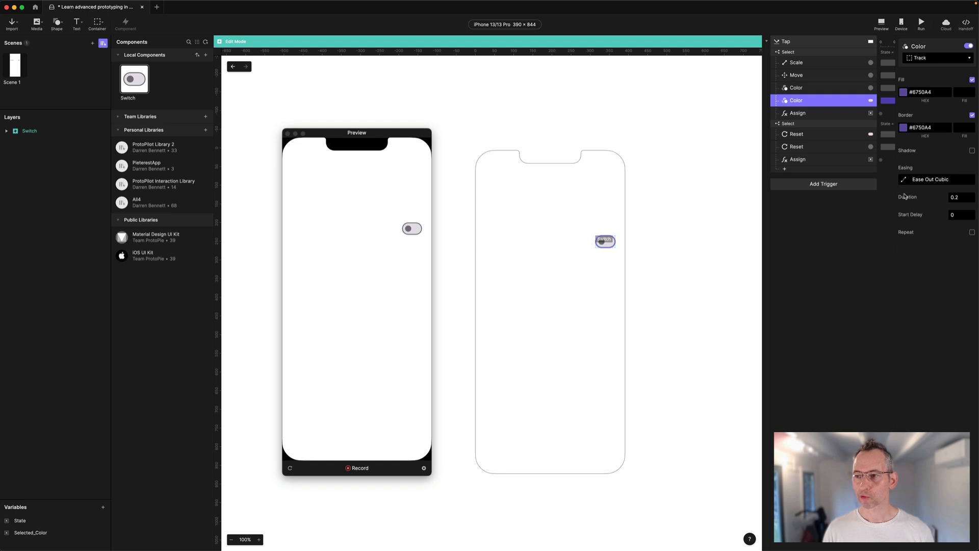
{"action": "left_click", "coordinate": [937, 91]}
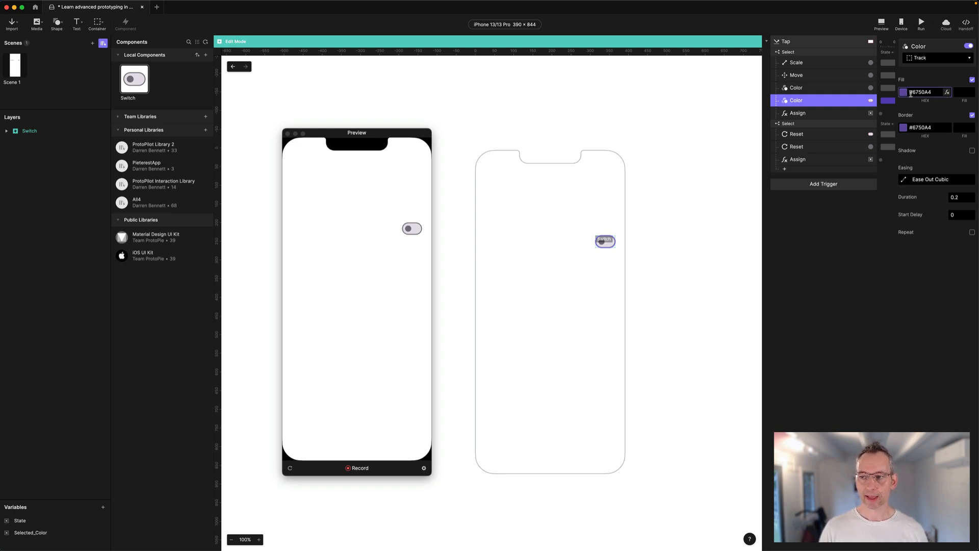
{"action": "left_click", "coordinate": [949, 94]}
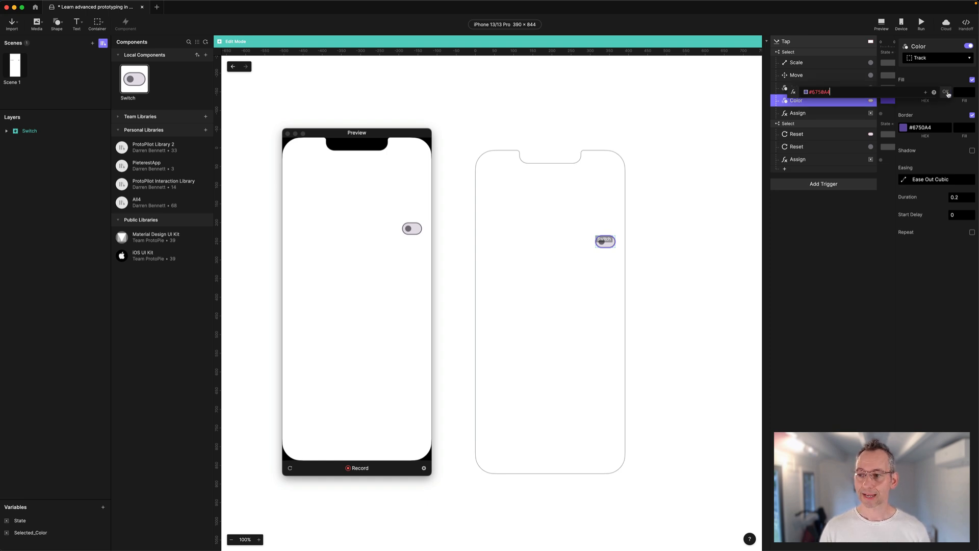
{"action": "key", "text": "super+a"}
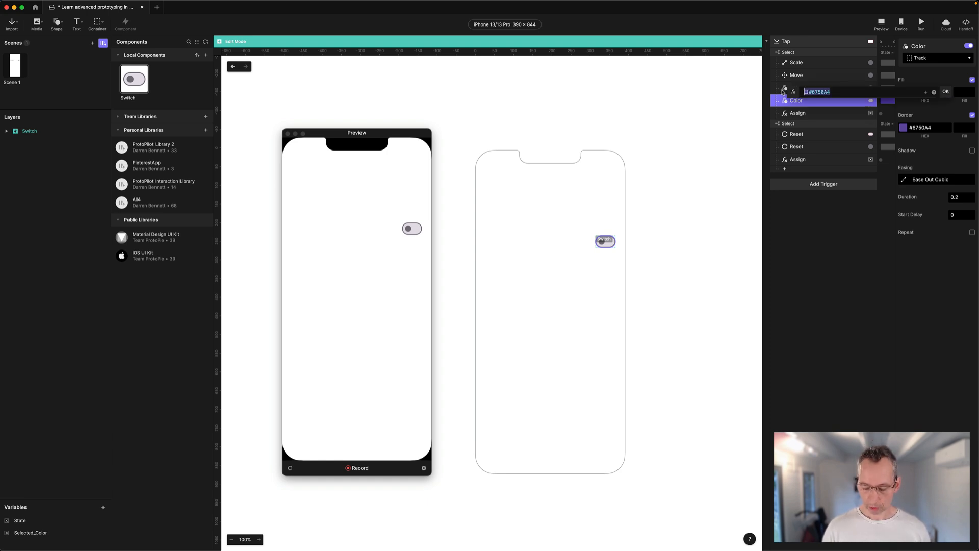
{"action": "key", "text": "BackSpace"}
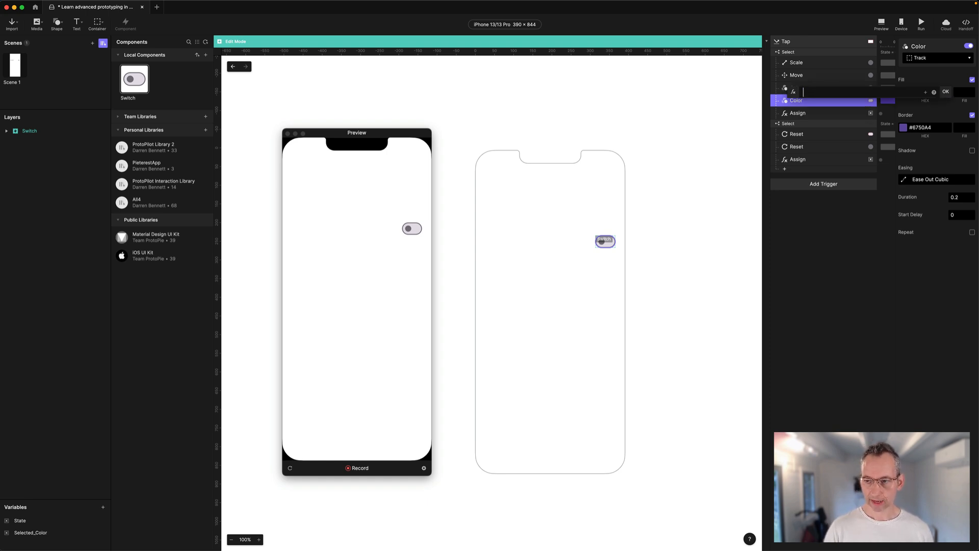
{"action": "left_click", "coordinate": [924, 92]}
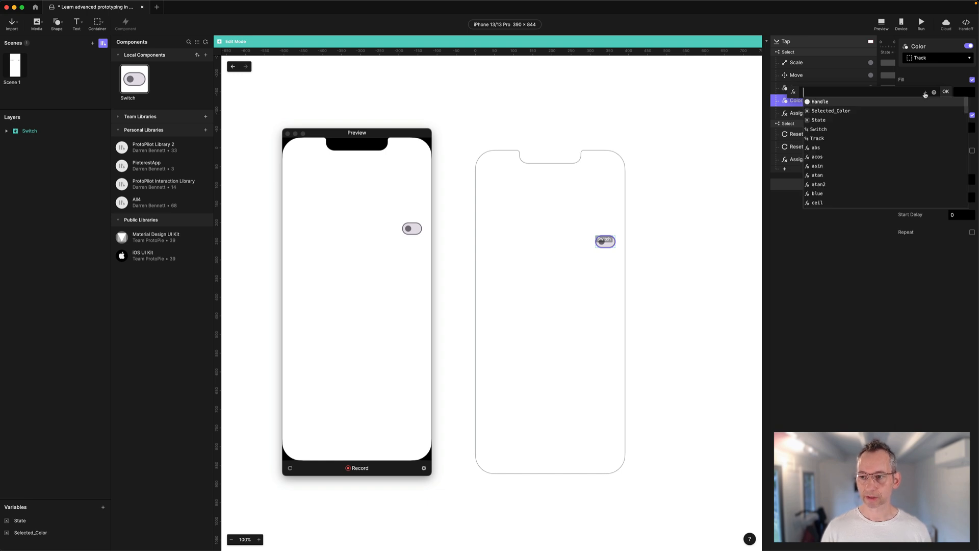
{"action": "left_click", "coordinate": [818, 111]}
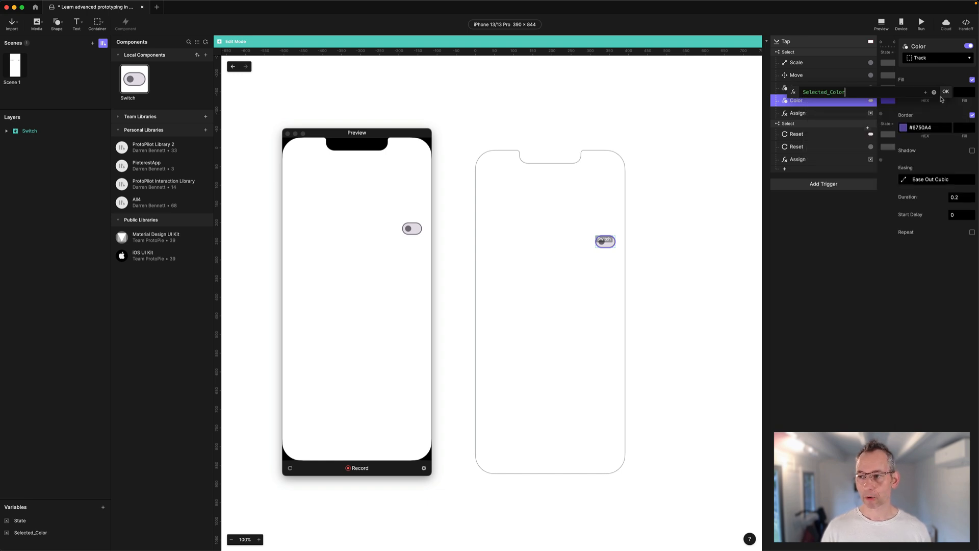
{"action": "left_click", "coordinate": [946, 93]}
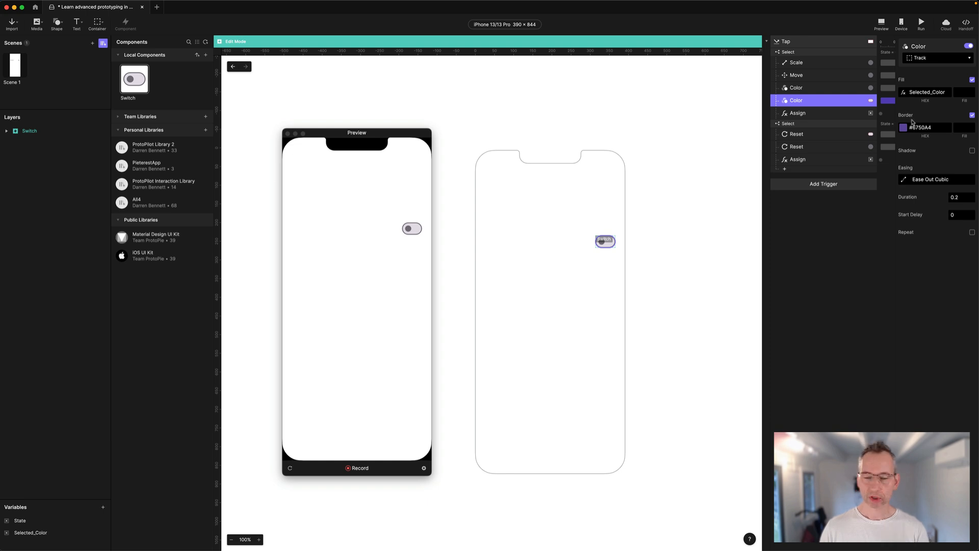
- Replace the border color in the Track's Color response with the Selected_Color variable
{"action": "left_click_drag", "start_coordinate": [935, 128], "coordinate": [889, 128]}
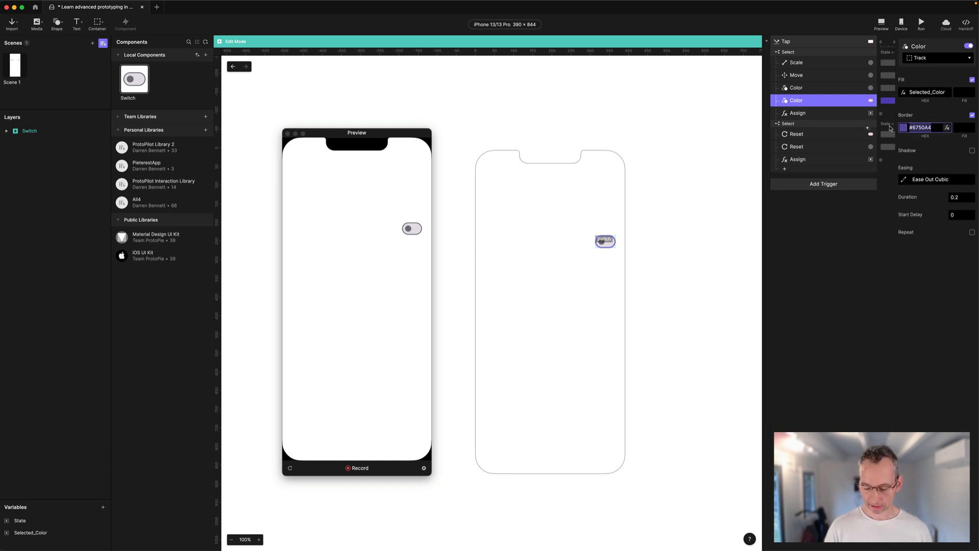
{"action": "left_click", "coordinate": [947, 128]}
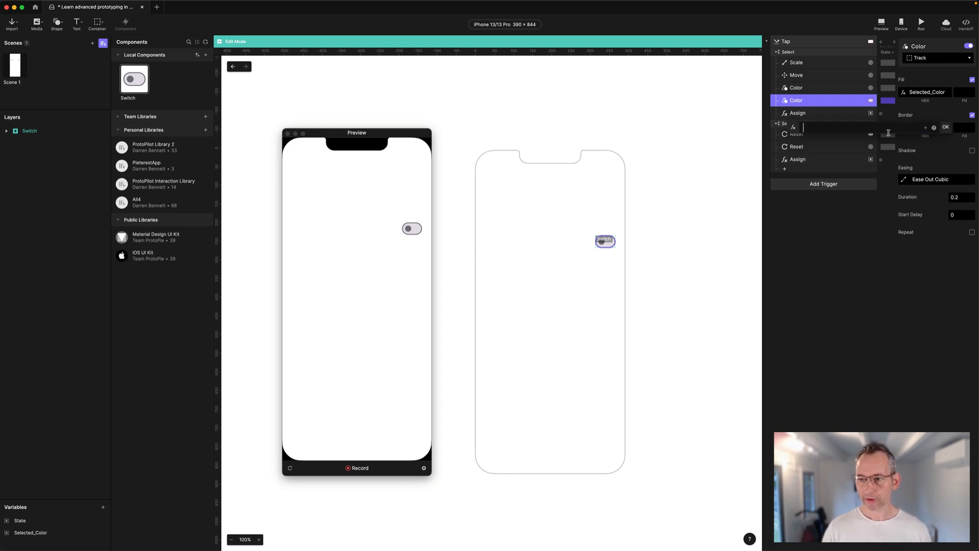
{"action": "left_click", "coordinate": [925, 128]}
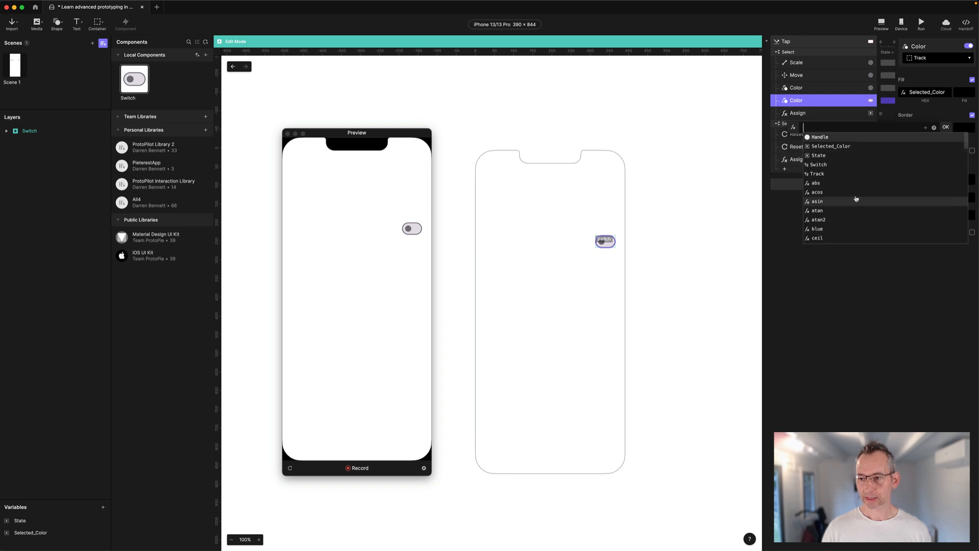
{"action": "left_click", "coordinate": [840, 147]}
{"action": "left_click", "coordinate": [946, 127]}
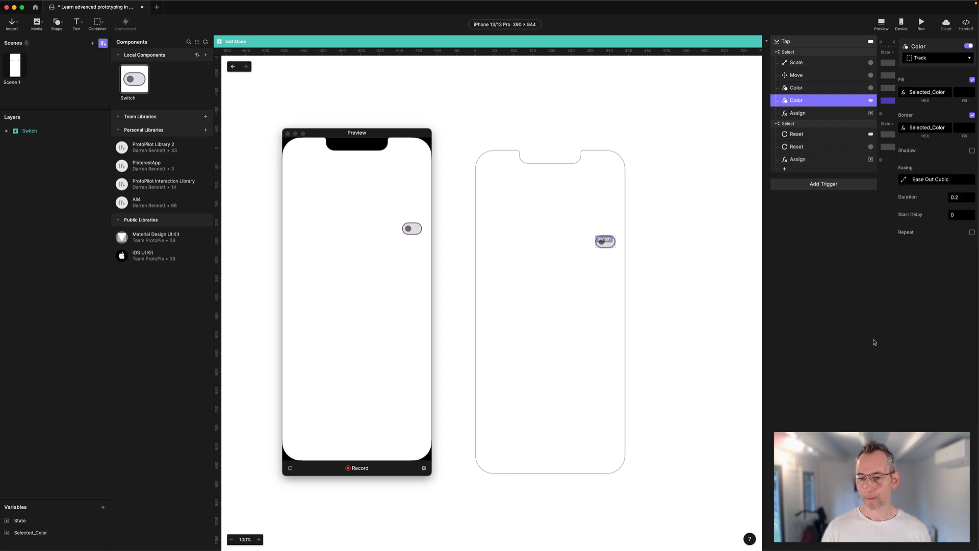
- Return to Scene 1 and override the Switch instance's Selected_Color with the green swatch #82C91E
{"action": "left_click", "coordinate": [232, 68]}
{"action": "left_click", "coordinate": [607, 231]}
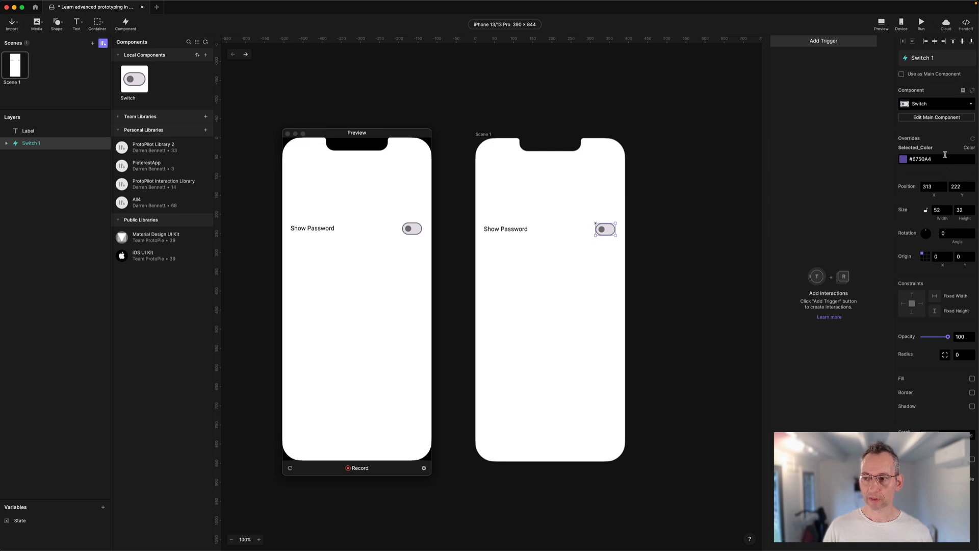
{"action": "left_click", "coordinate": [630, 271]}
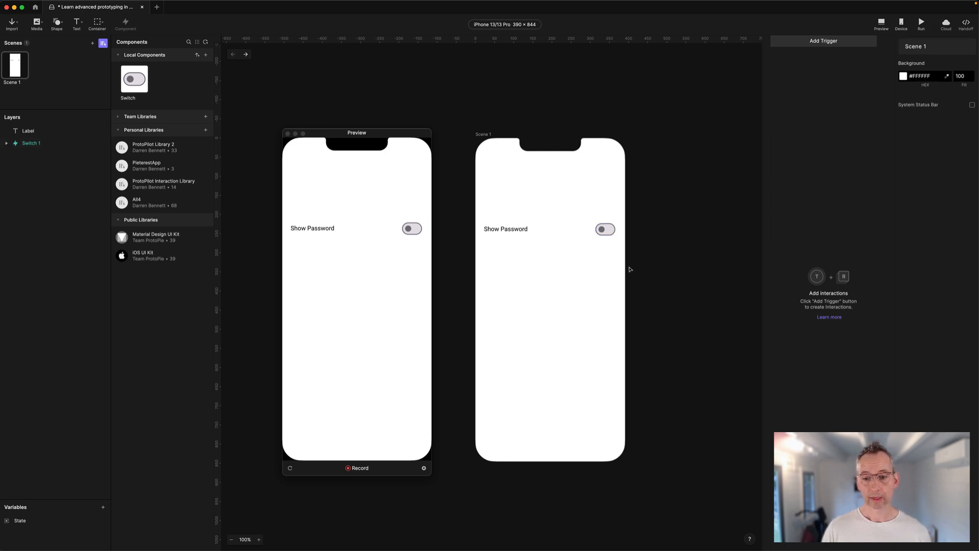
{"action": "left_click", "coordinate": [605, 229]}
{"action": "left_click", "coordinate": [632, 258]}
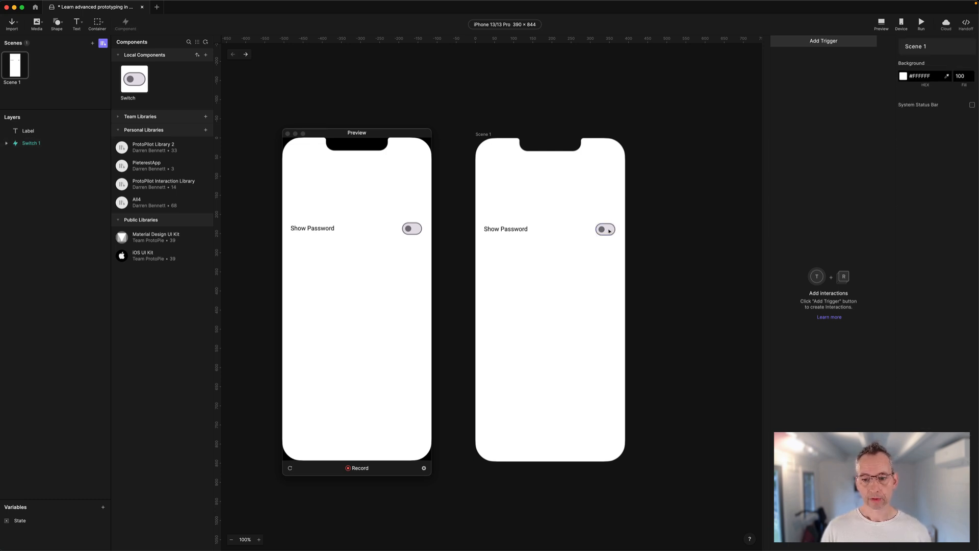
{"action": "left_click", "coordinate": [607, 230]}
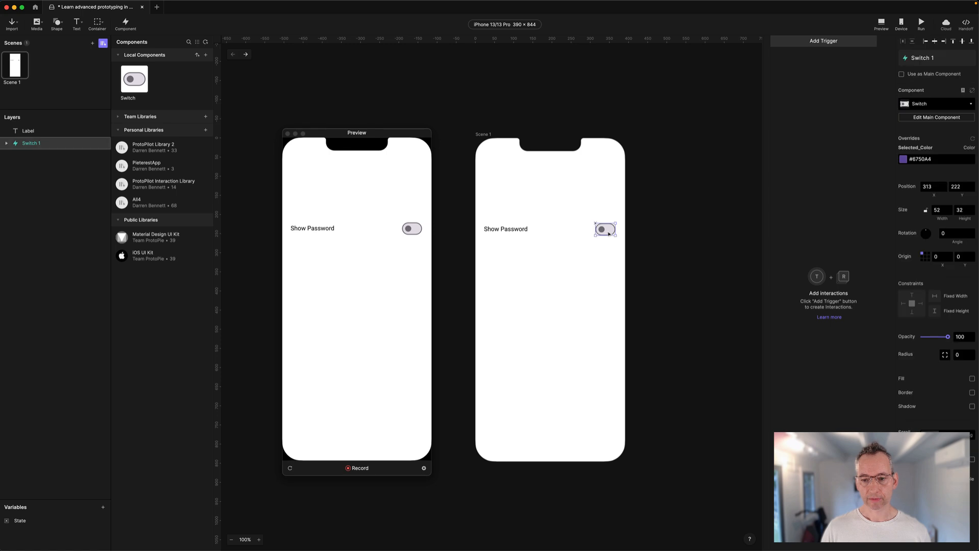
{"action": "left_click", "coordinate": [903, 160]}
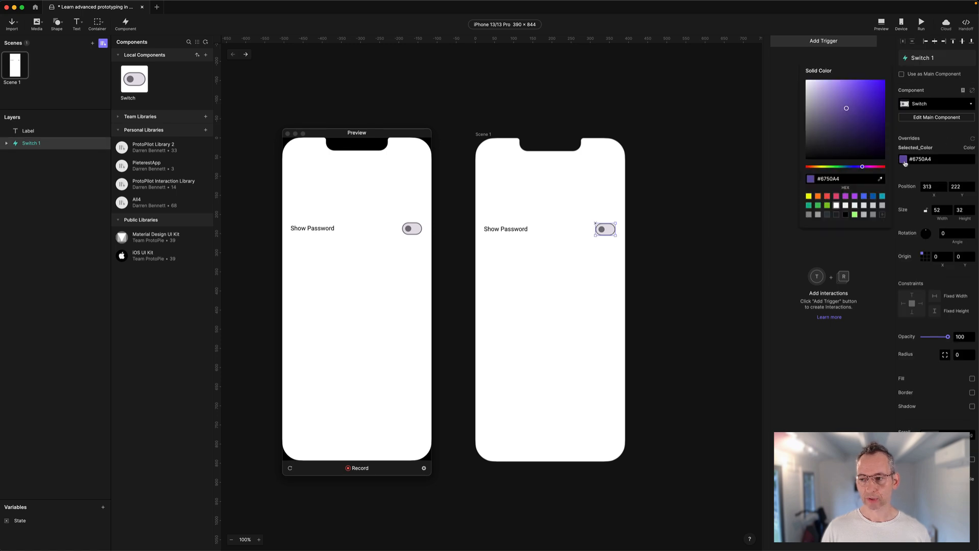
{"action": "left_click", "coordinate": [827, 207]}
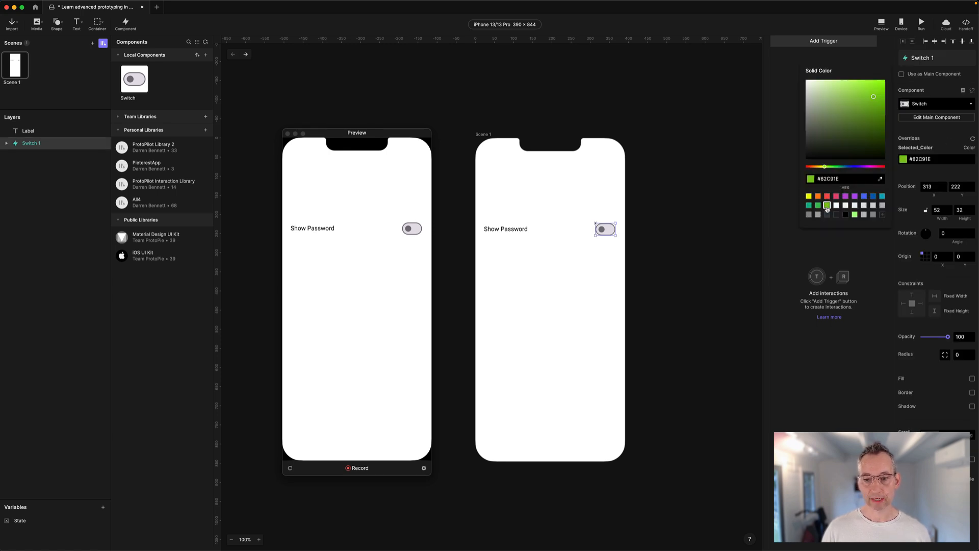
- Test the green Show Password switch in the preview by toggling it on and off several times
{"action": "left_click", "coordinate": [406, 229]}
{"action": "left_click", "coordinate": [406, 234]}
{"action": "left_click", "coordinate": [407, 233]}
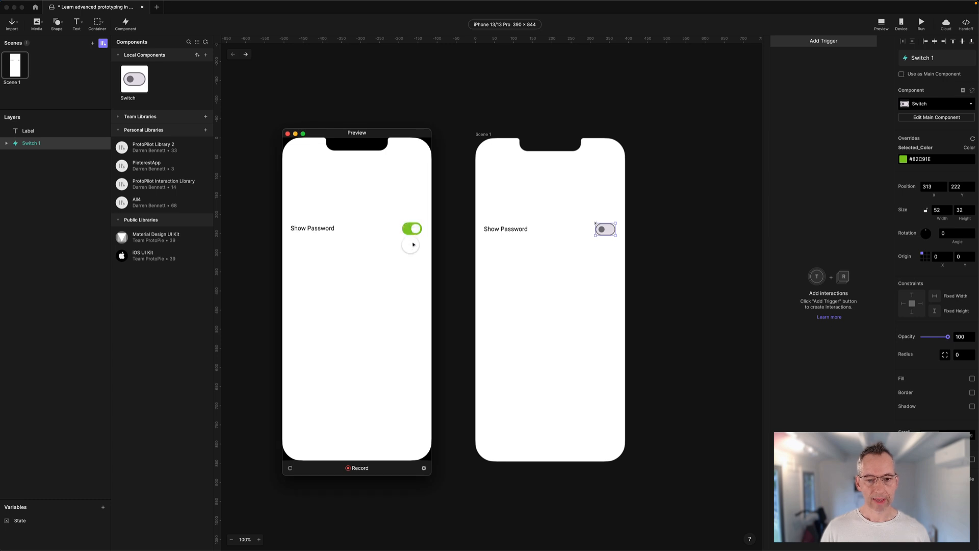
{"action": "left_click", "coordinate": [409, 232]}
{"action": "left_click", "coordinate": [409, 231]}
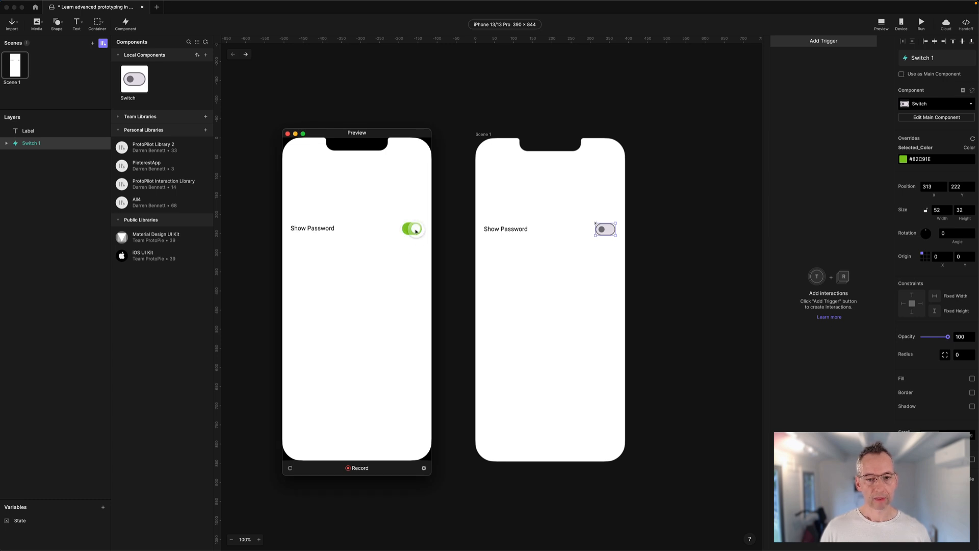
{"action": "left_click", "coordinate": [416, 230]}
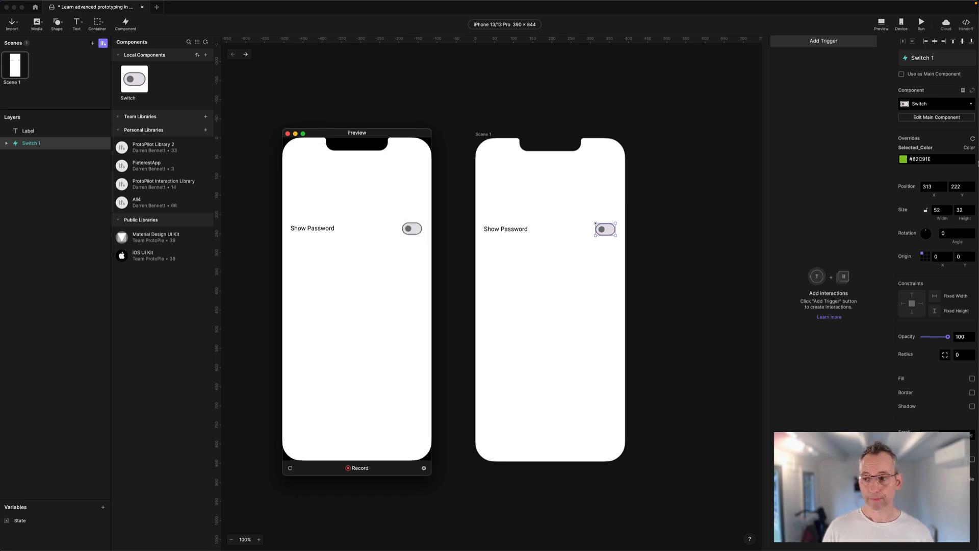
- Override the Switch instance's Selected_Color with the red swatch #FA5252 and toggle the switch on and off in the preview
{"action": "left_click", "coordinate": [907, 161]}
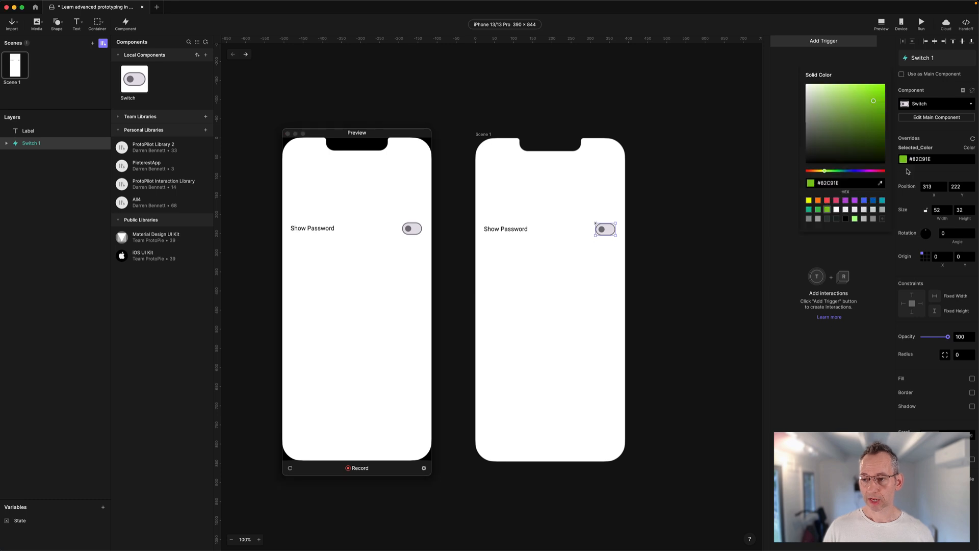
{"action": "left_click", "coordinate": [826, 200]}
{"action": "left_click", "coordinate": [409, 233]}
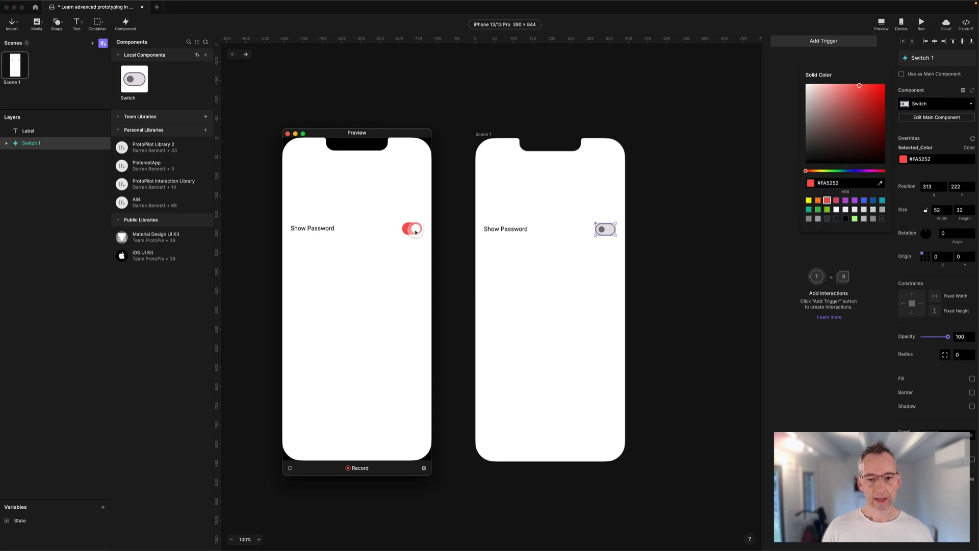
{"action": "left_click", "coordinate": [415, 232]}
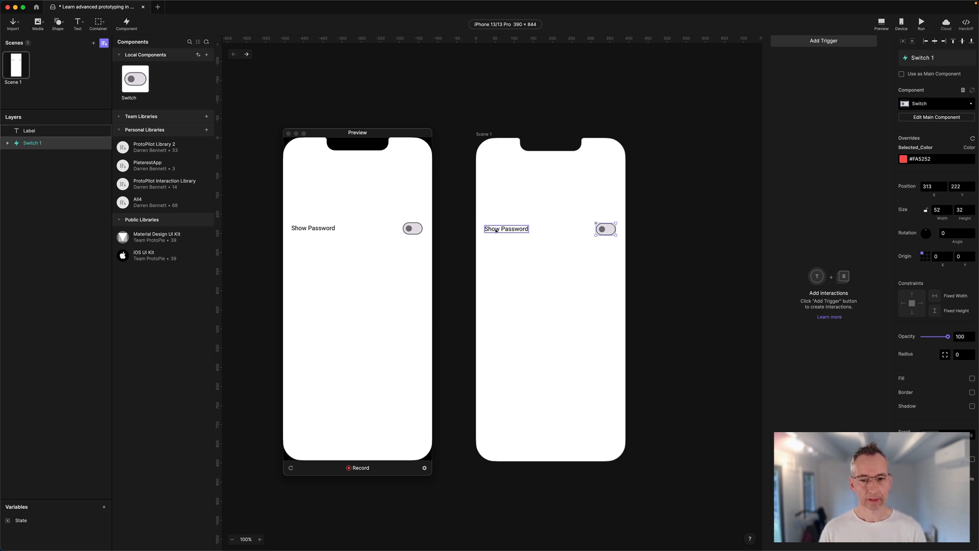
- Open the Switch main component for editing and add a Send response after the State Assign in the Tap trigger's first condition
{"action": "left_click", "coordinate": [640, 243]}
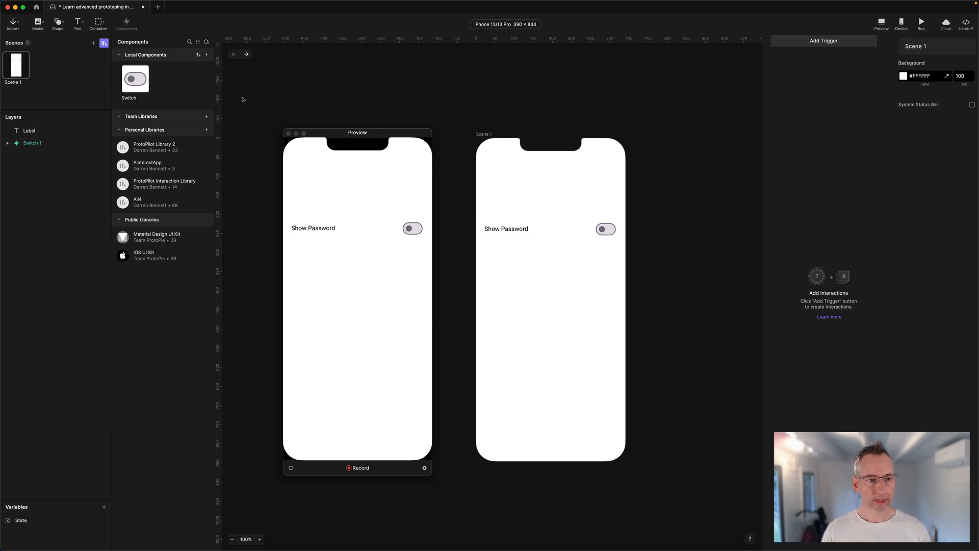
{"action": "left_click", "coordinate": [142, 83]}
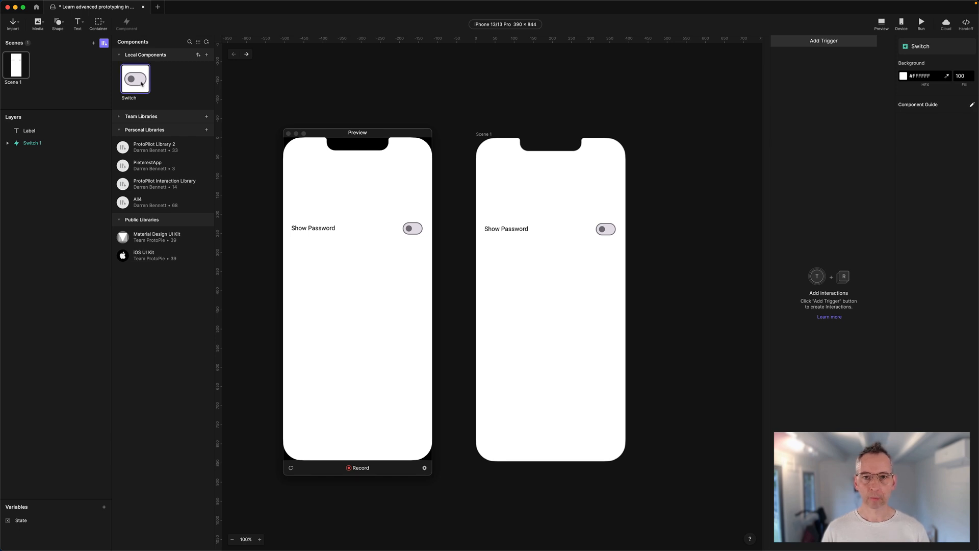
{"action": "double_click", "coordinate": [142, 83]}
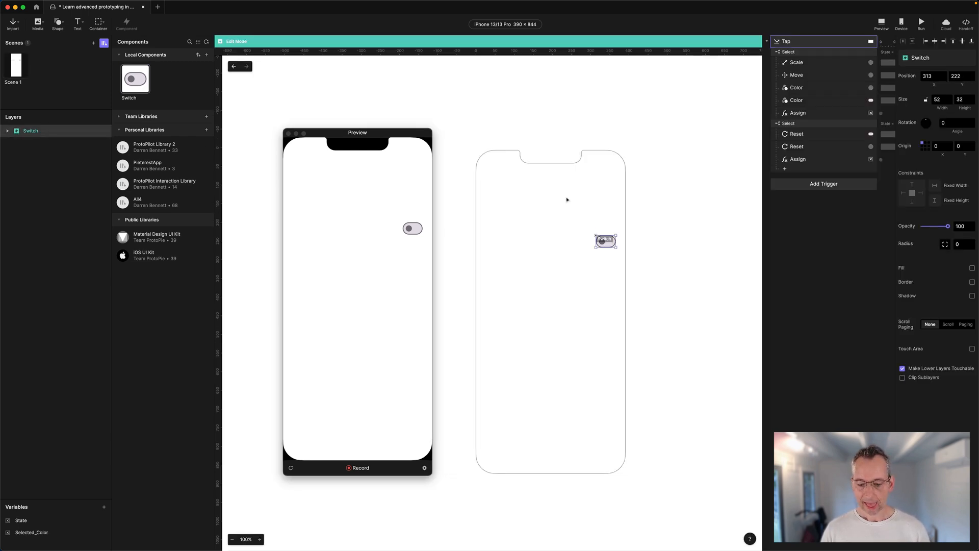
{"action": "left_click", "coordinate": [802, 114]}
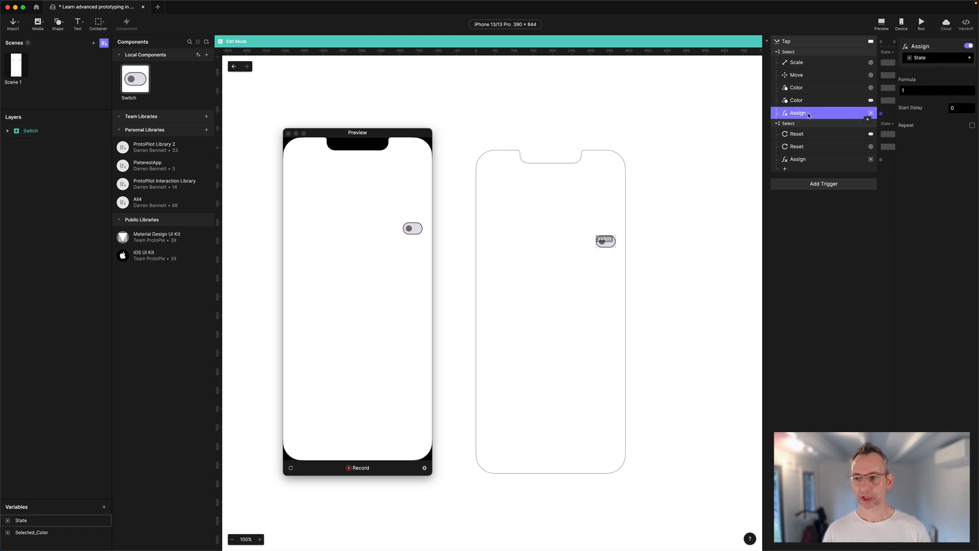
{"action": "left_click", "coordinate": [868, 121]}
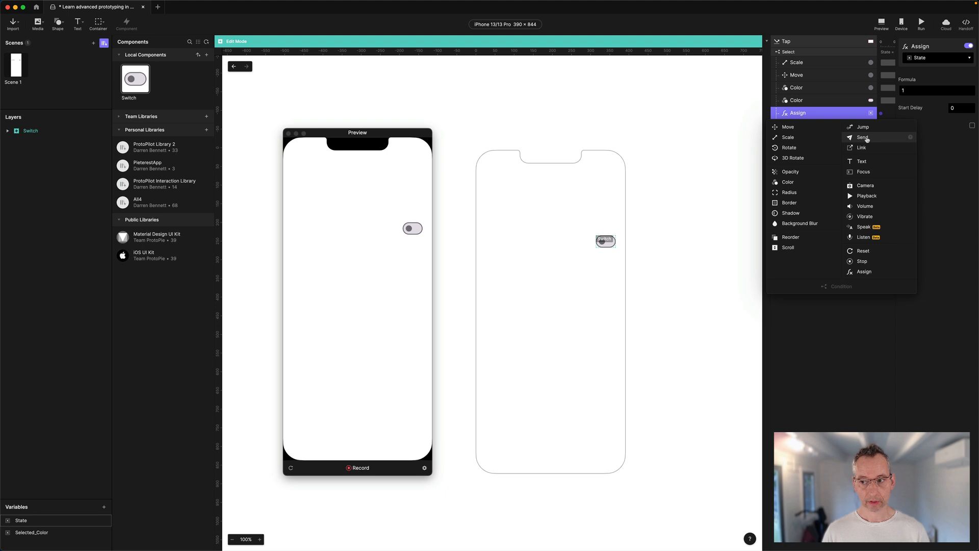
{"action": "left_click", "coordinate": [866, 138]}
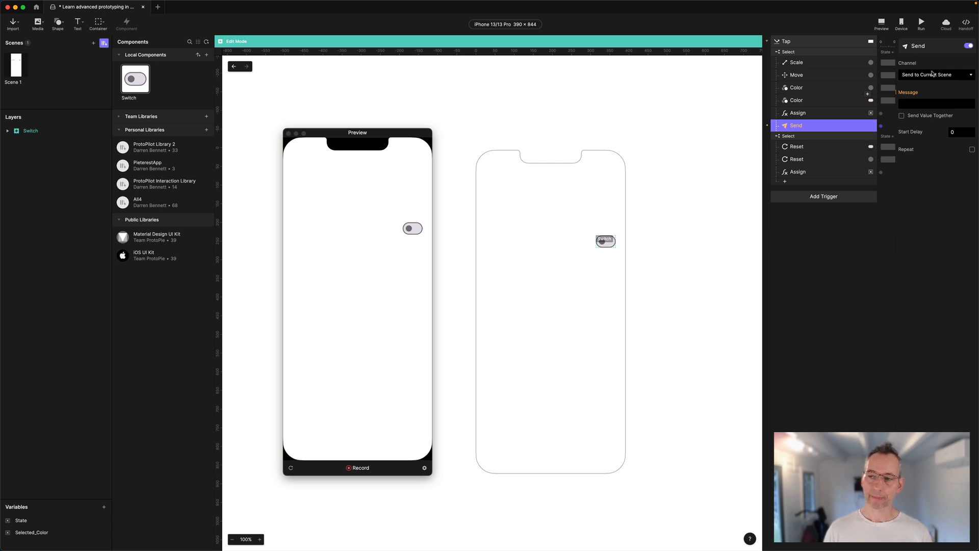
- Set the message of the Send response in the Tap trigger's first condition to "On"
{"action": "left_click", "coordinate": [917, 105]}
{"action": "type", "text": "On"}
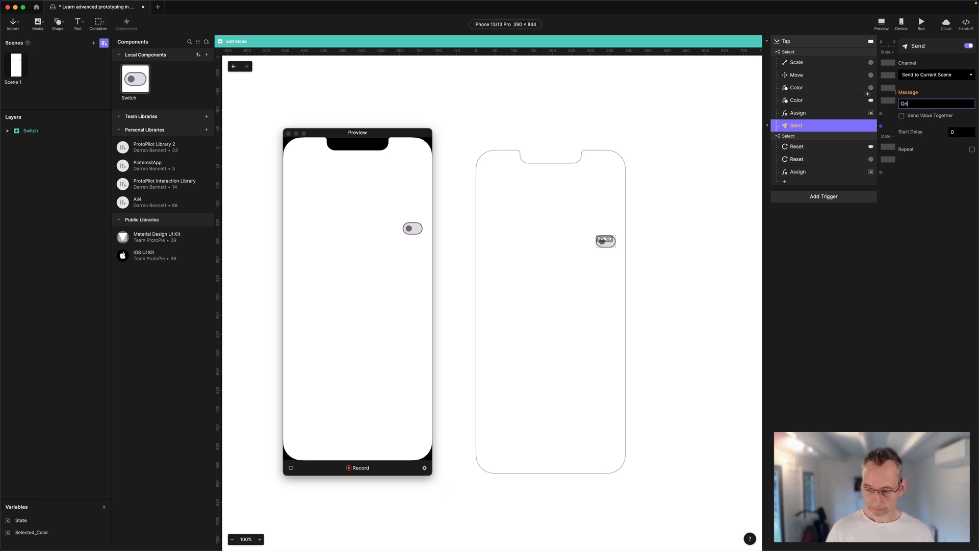
{"action": "key", "text": "Return"}
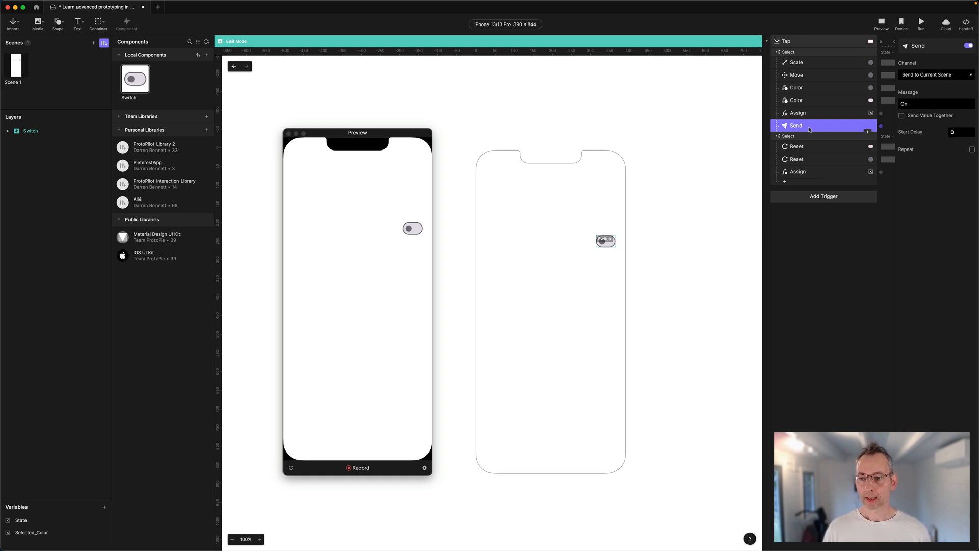
- Paste a copy of the Send response after the second condition's Assign and set its message to "Off"
{"action": "left_click", "coordinate": [803, 173]}
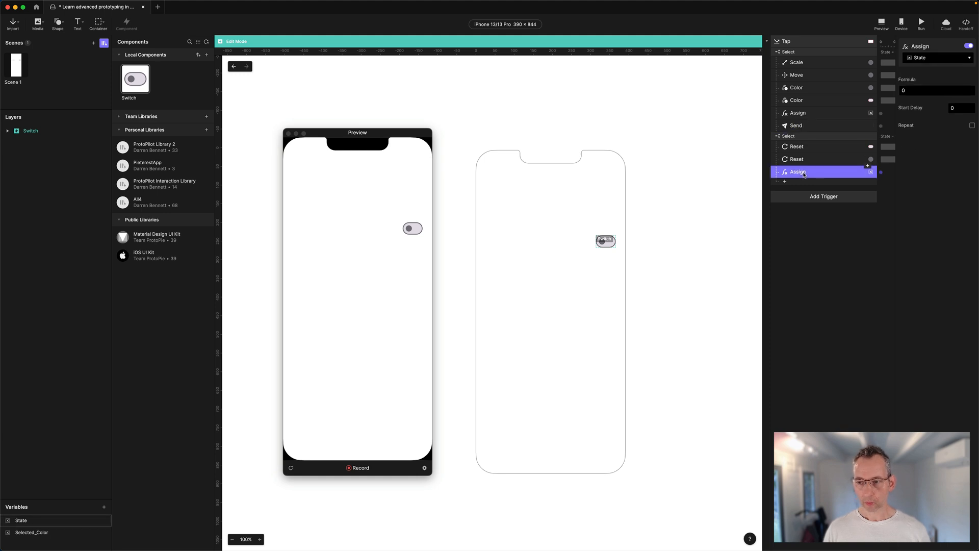
{"action": "key", "text": "super+v"}
{"action": "left_click_drag", "start_coordinate": [912, 103], "coordinate": [886, 103]}
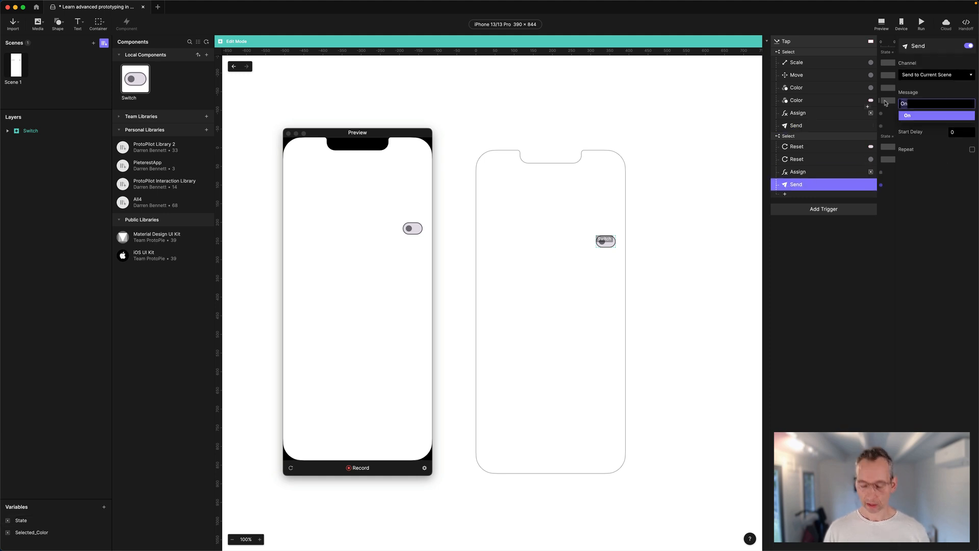
{"action": "type", "text": "Off"}
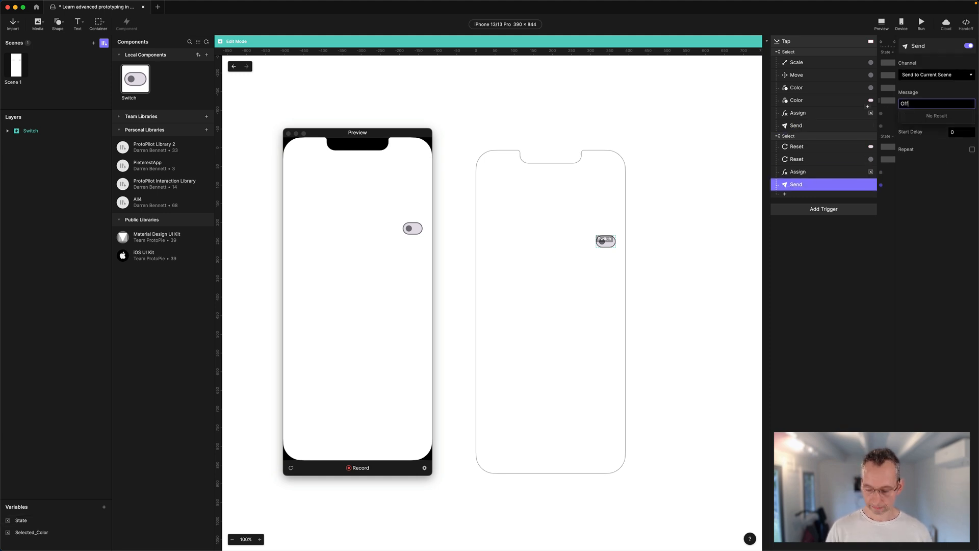
{"action": "key", "text": "Return"}
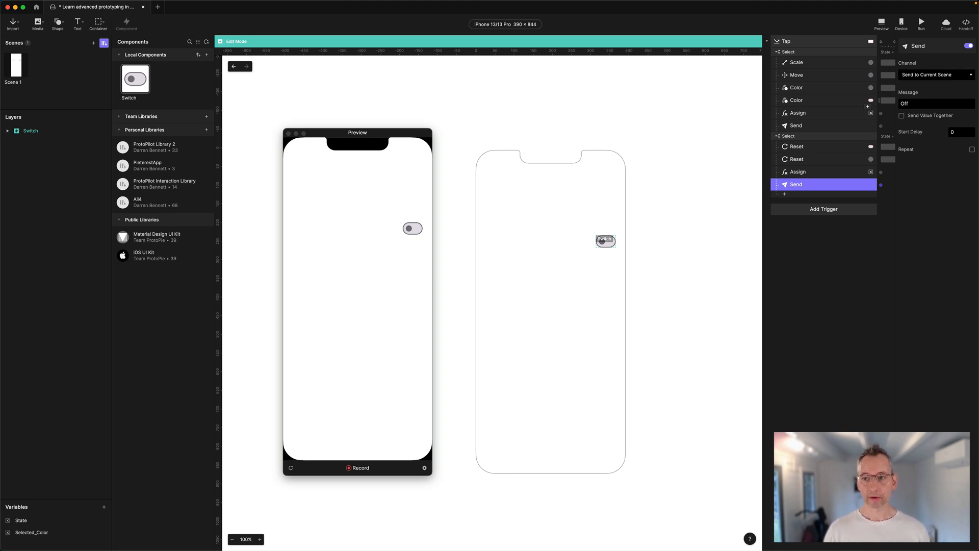
- Return to Scene 1 and add a Receive trigger that listens for the message "On"
{"action": "left_click", "coordinate": [234, 67]}
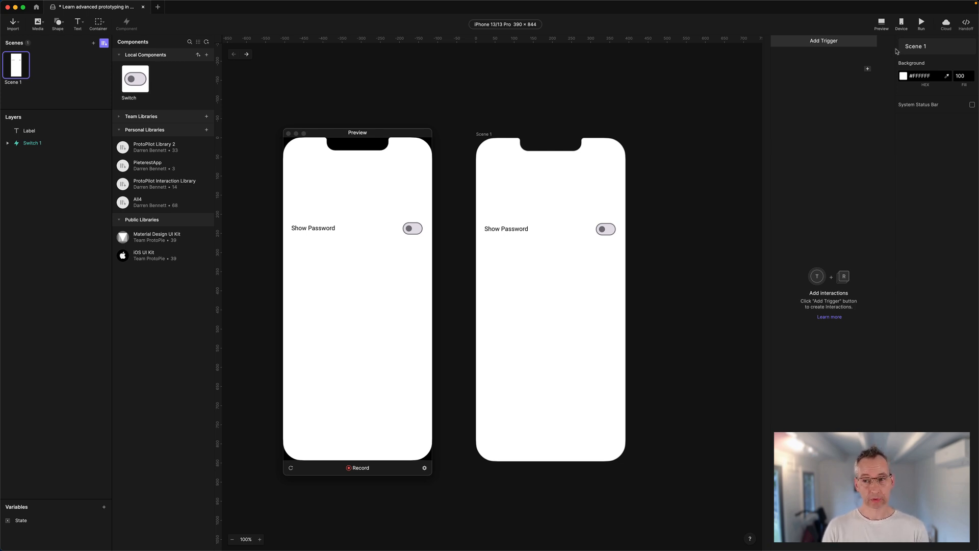
{"action": "left_click", "coordinate": [818, 46]}
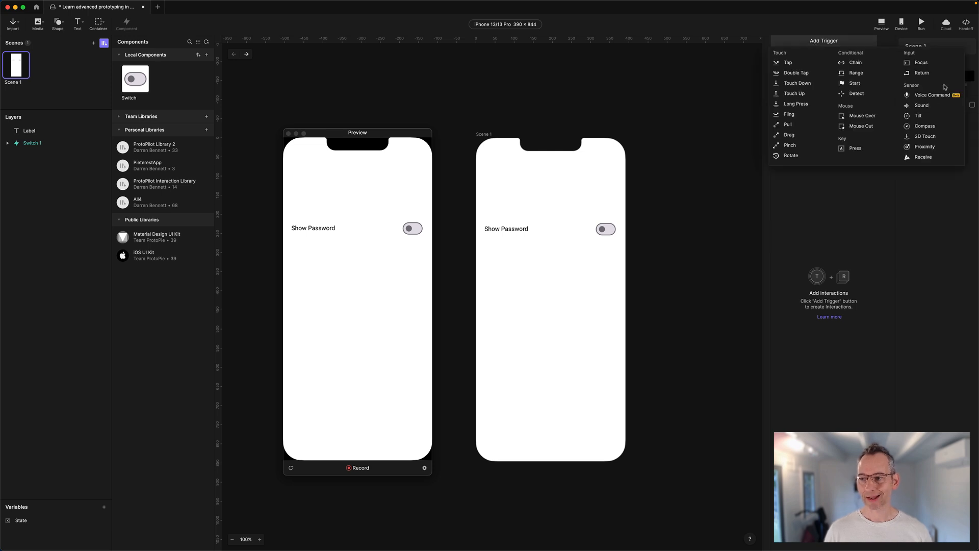
{"action": "left_click", "coordinate": [918, 158]}
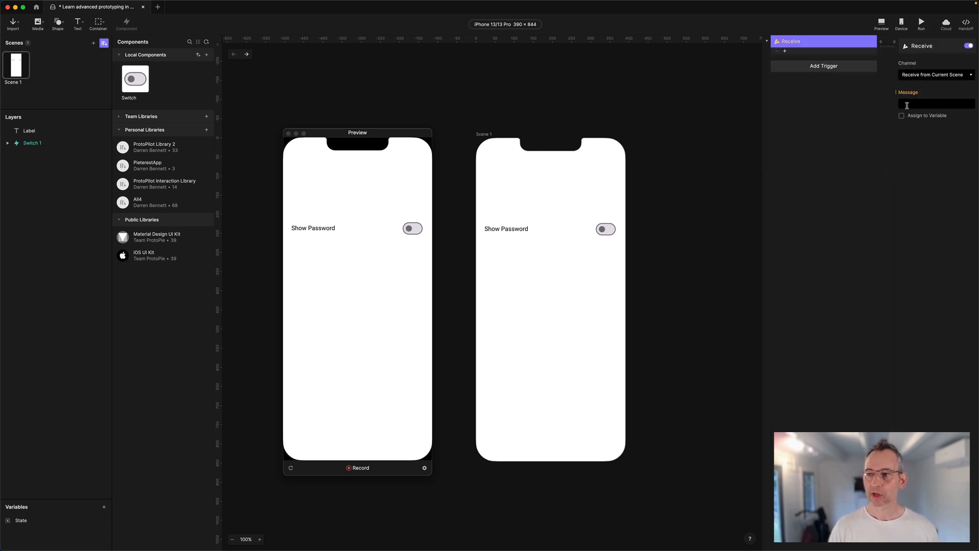
{"action": "type", "text": "On"}
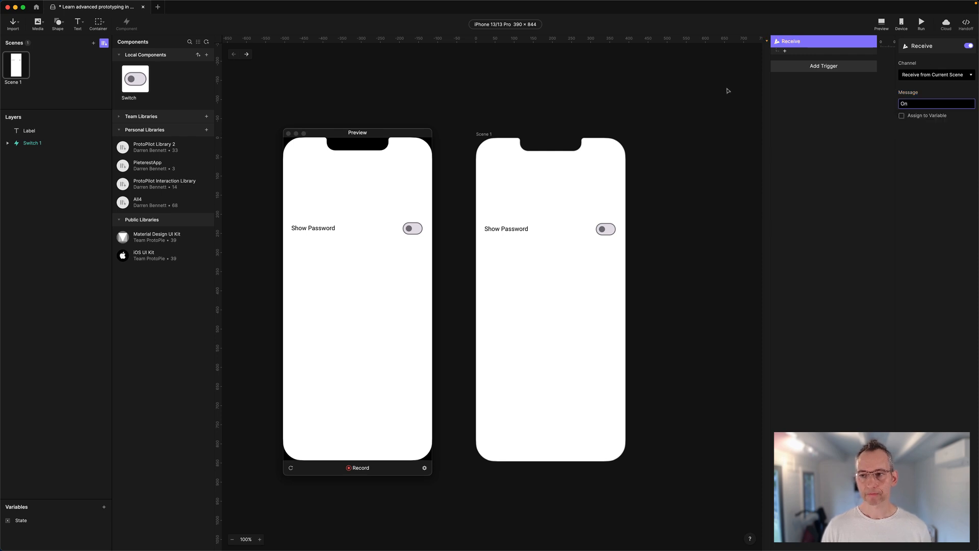
- Add a Text response to the Receive trigger that changes the Label layer's content to "Hide Password"
{"action": "left_click", "coordinate": [785, 51]}
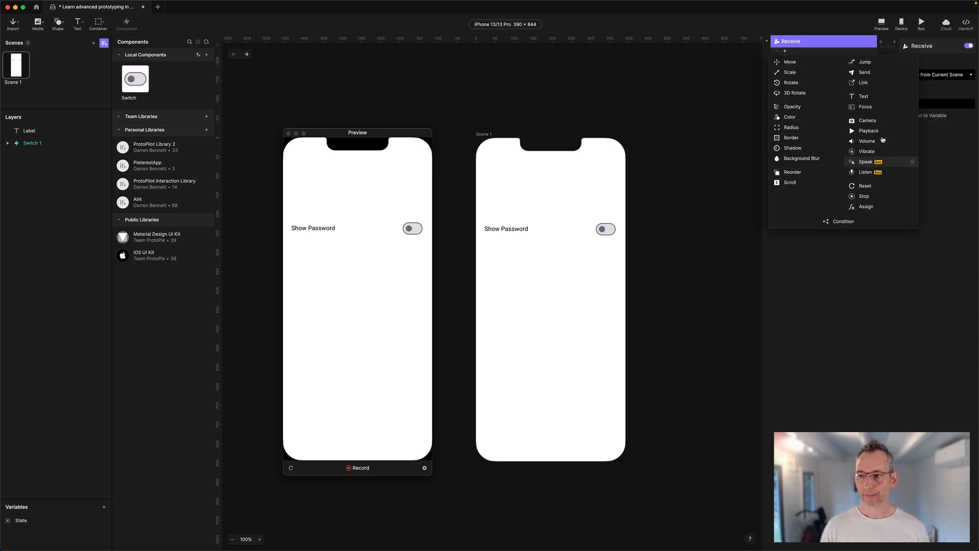
{"action": "left_click", "coordinate": [874, 96]}
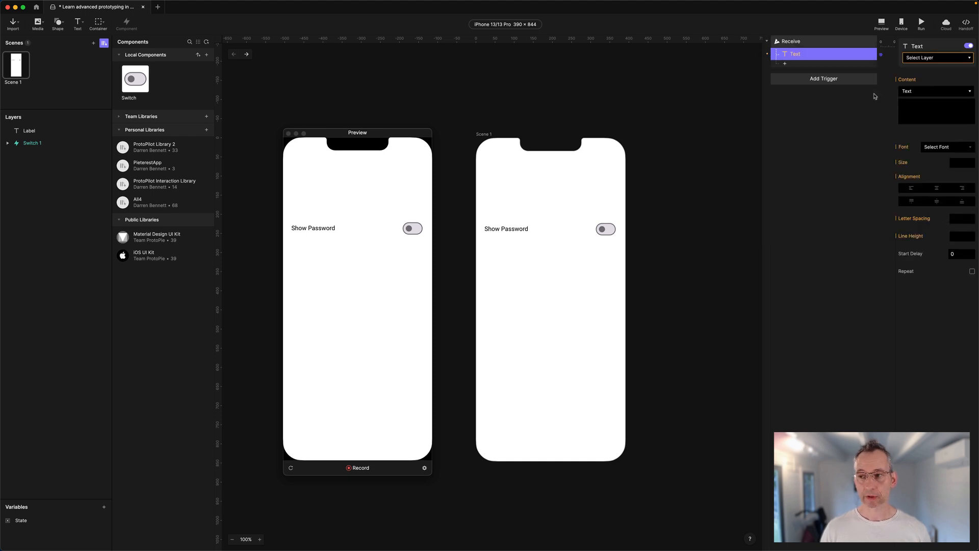
{"action": "left_click", "coordinate": [924, 61]}
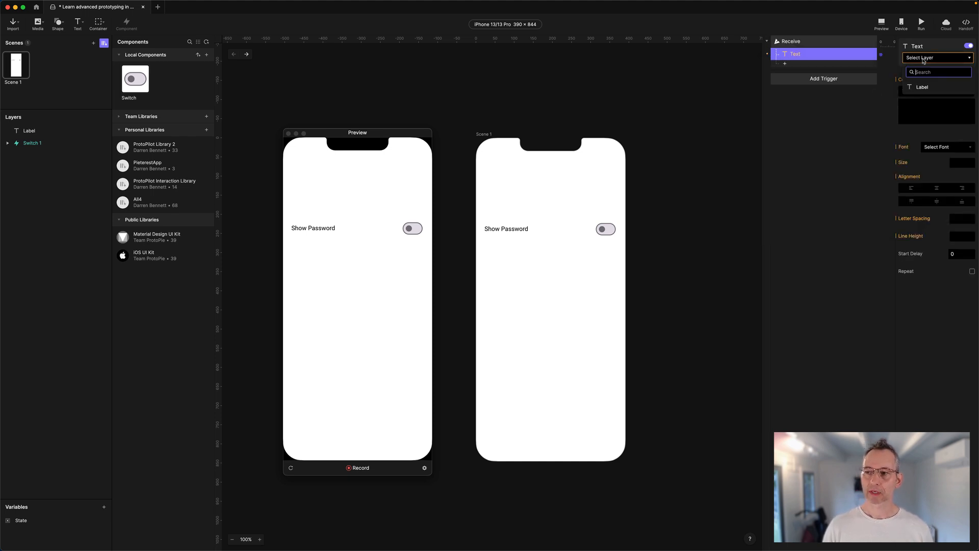
{"action": "left_click", "coordinate": [924, 90]}
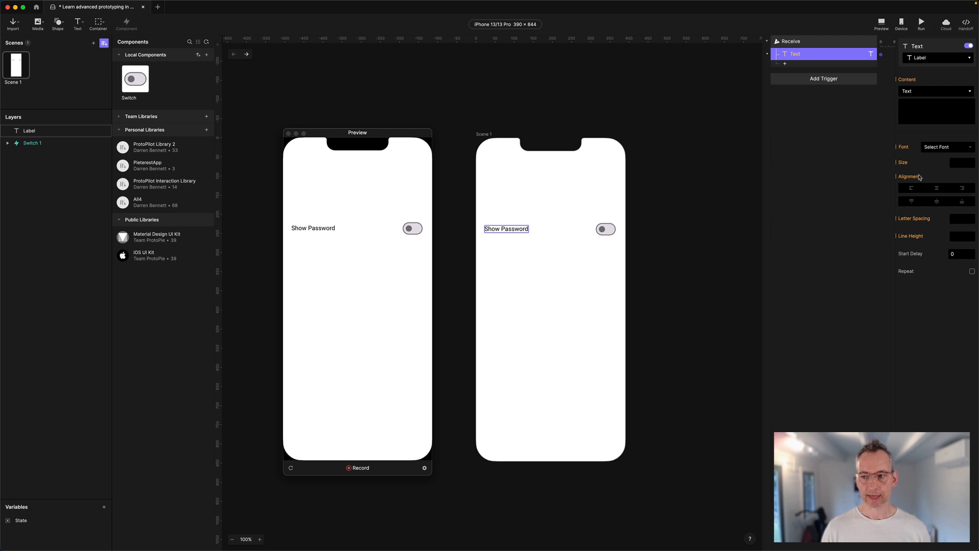
{"action": "left_click", "coordinate": [910, 111]}
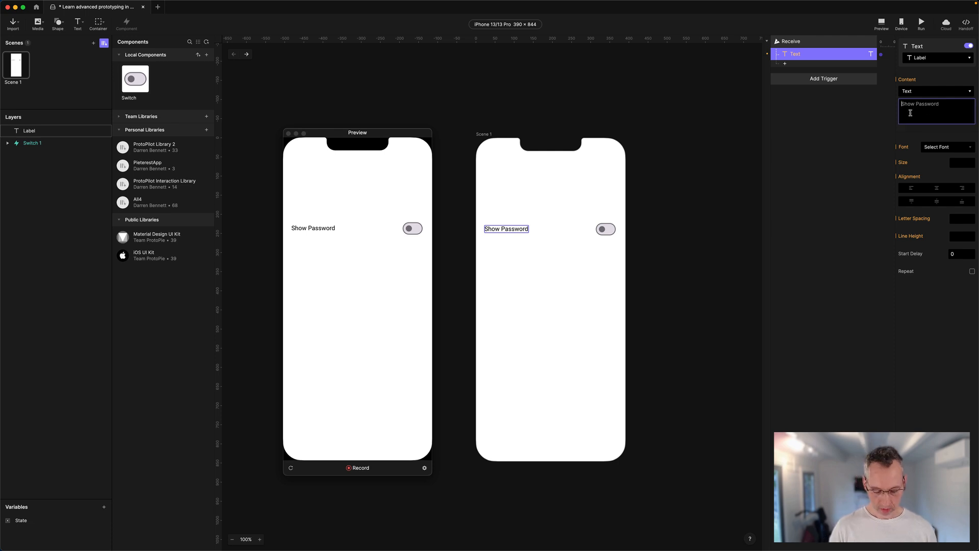
{"action": "type", "text": "Hide P"}
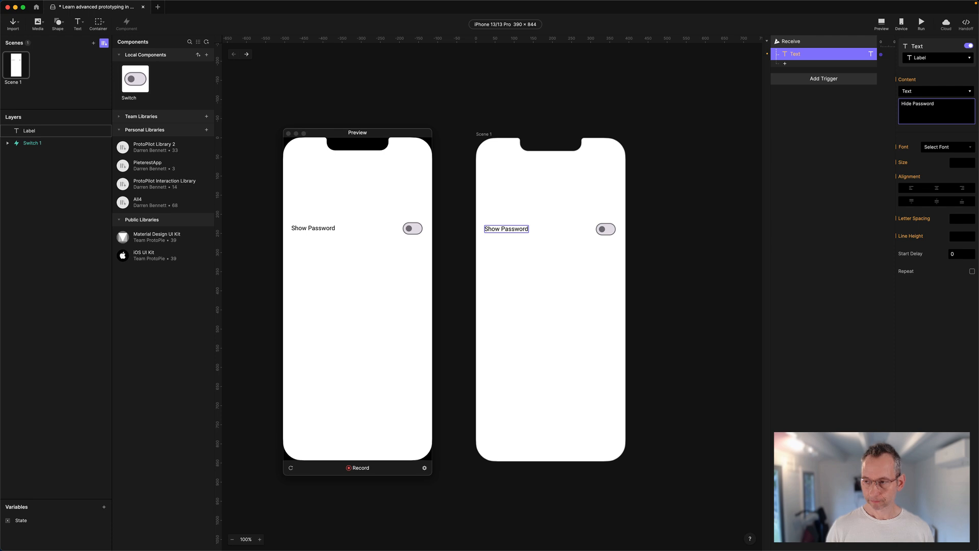
{"action": "type", "text": "assword"}
{"action": "left_click", "coordinate": [870, 168]}
{"action": "left_click", "coordinate": [789, 55]}
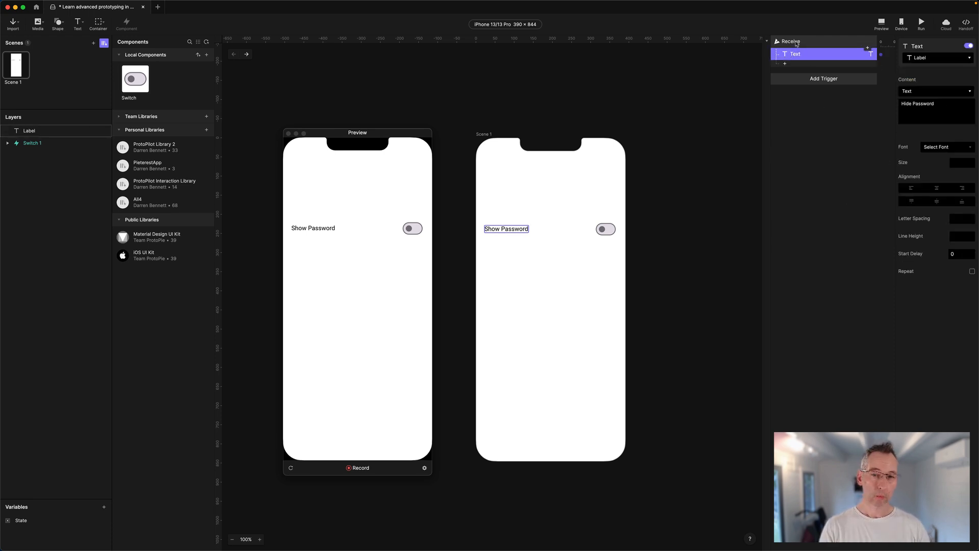
- Duplicate the Receive trigger with its Text response and set the copy's message to "Off"
{"action": "left_click", "coordinate": [796, 43]}
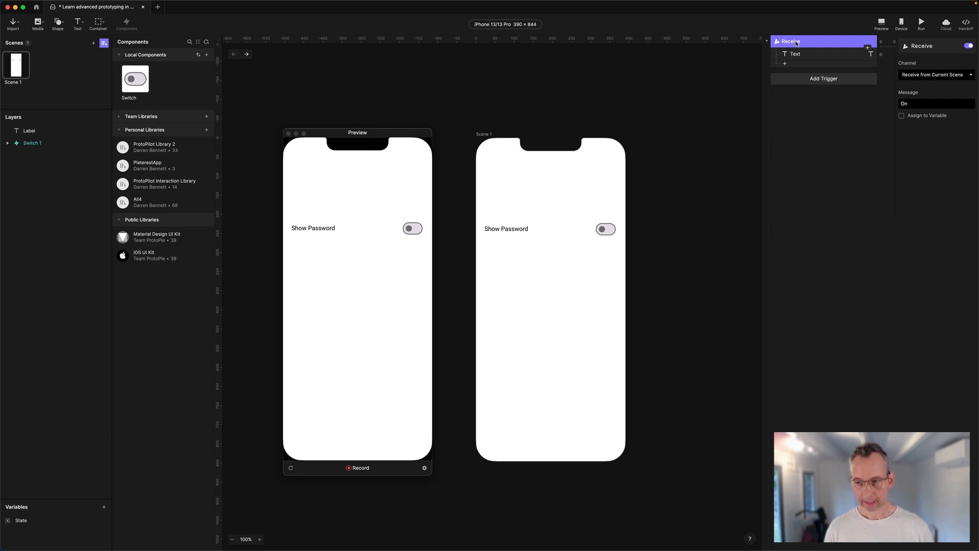
{"action": "key", "text": "super+d"}
{"action": "left_click", "coordinate": [924, 103]}
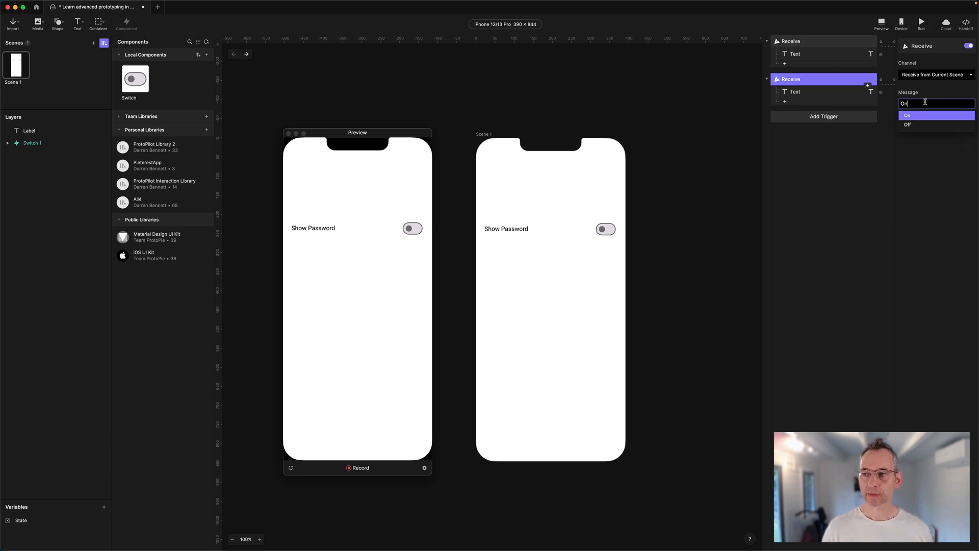
{"action": "left_click", "coordinate": [912, 126]}
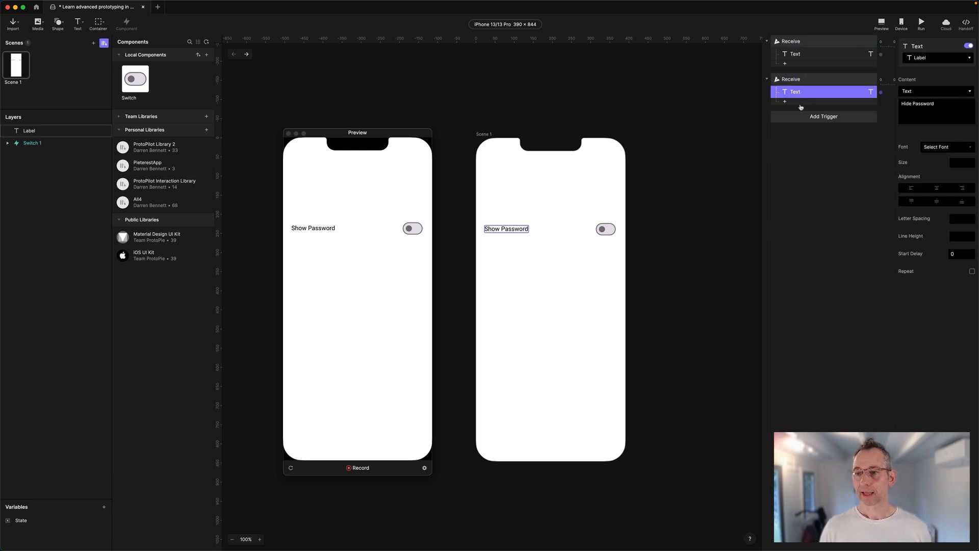
- Change the Label content in the duplicated trigger's Text response to "Show Password"
{"action": "left_click", "coordinate": [808, 95]}
{"action": "left_click", "coordinate": [912, 105]}
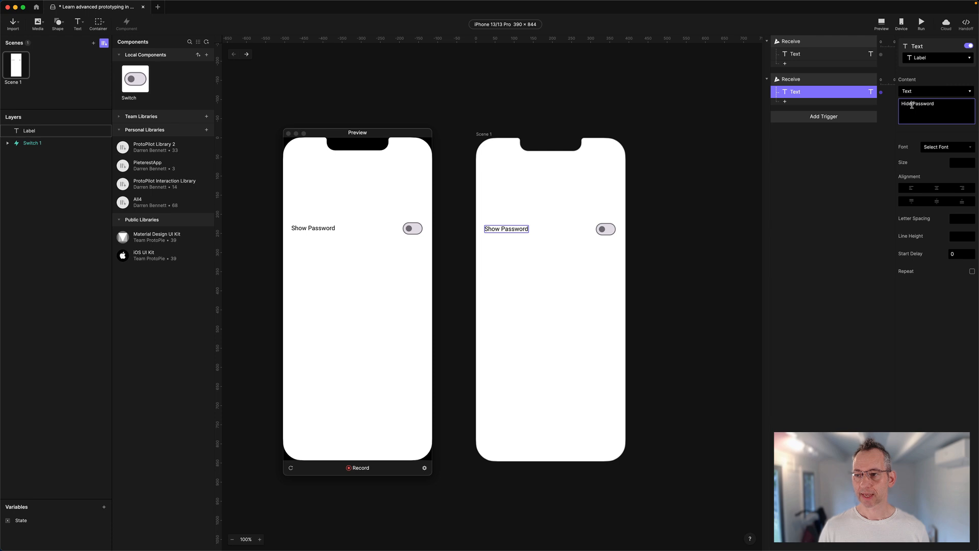
{"action": "left_click_drag", "start_coordinate": [912, 105], "coordinate": [898, 103]}
{"action": "type", "text": "Show"}
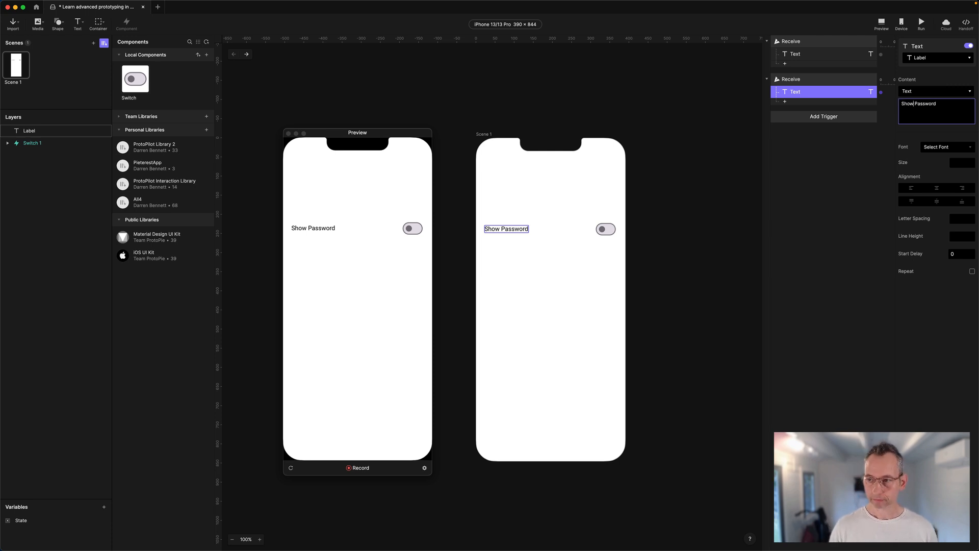
{"action": "left_click", "coordinate": [865, 145]}
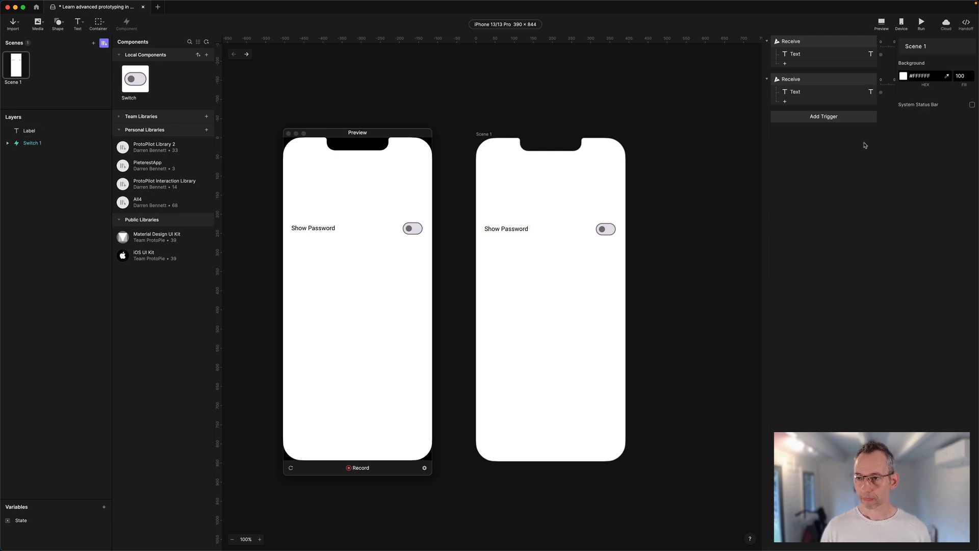
- Toggle the switch on and off in the preview to test the label text change
{"action": "left_click", "coordinate": [818, 88]}
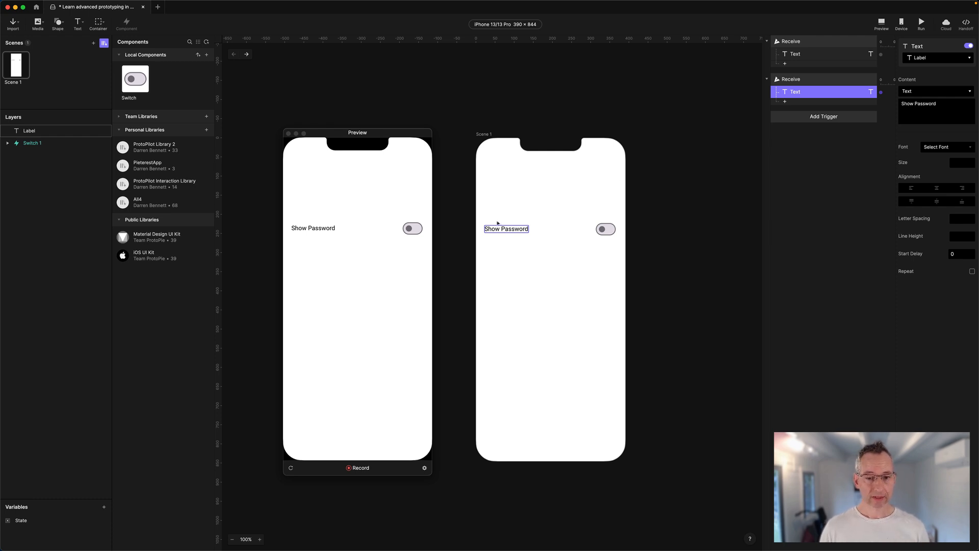
{"action": "left_click", "coordinate": [409, 229]}
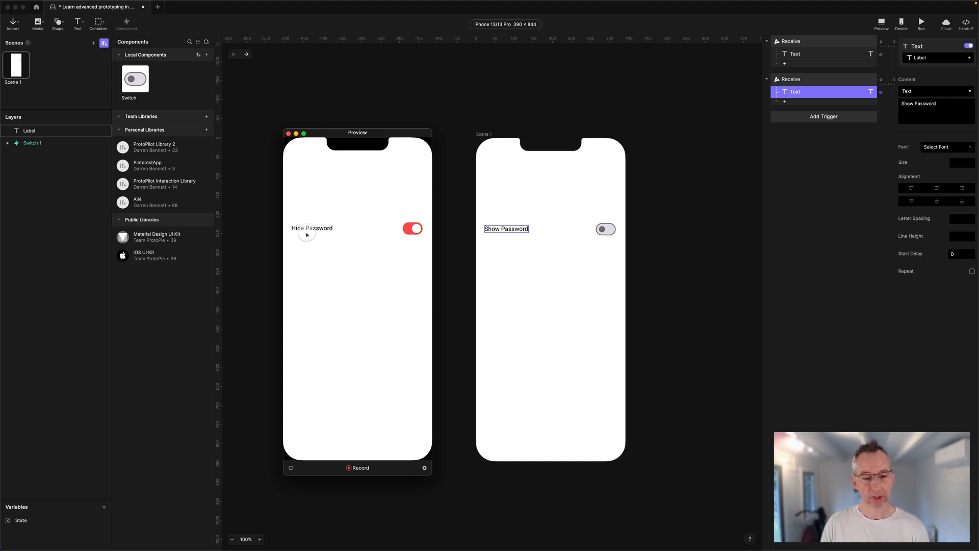
{"action": "left_click", "coordinate": [413, 230]}
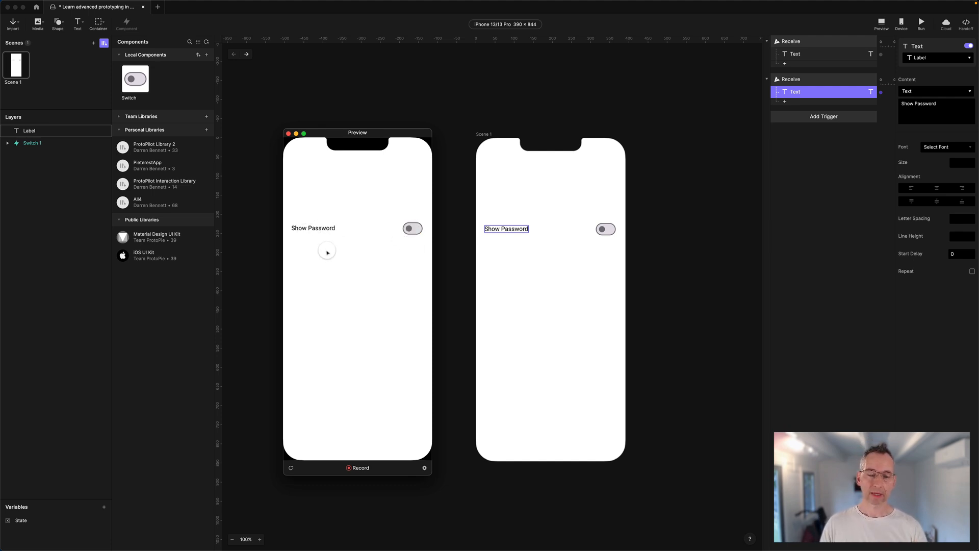